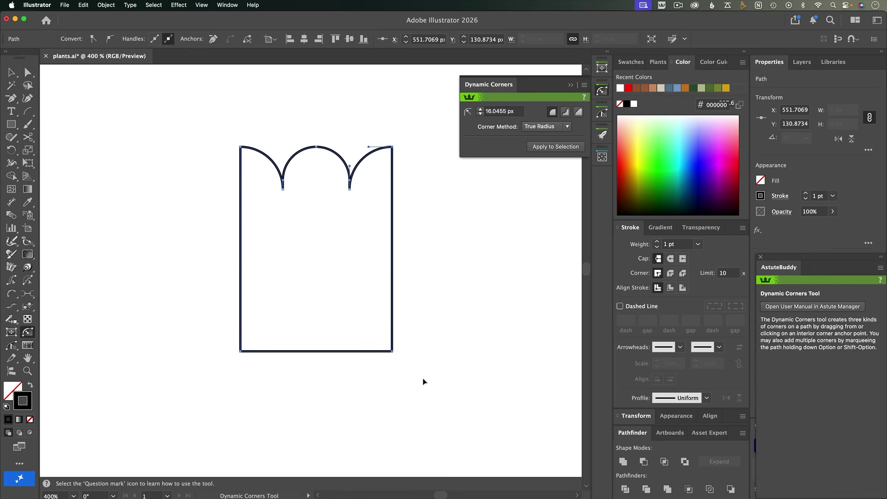
Round a lower corner of the scalloped rectangular outline with the Dynamic Corners tool.
{"action": "left_click_drag", "start_coordinate": [379, 337], "coordinate": [317, 359]}
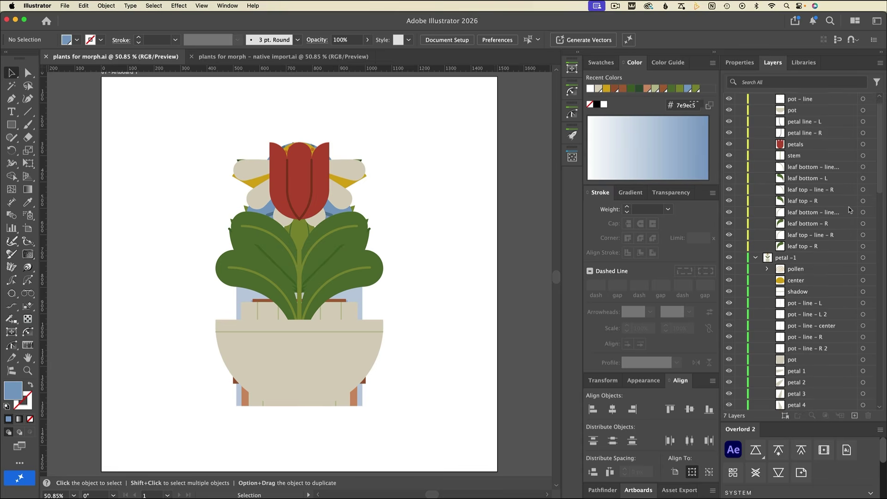
Examine the layer structure of plants for morph.ai and compare it with plants for morph – native import.ai.
{"action": "scroll", "coordinate": [849, 210], "scroll_direction": "down", "scroll_amount": 10}
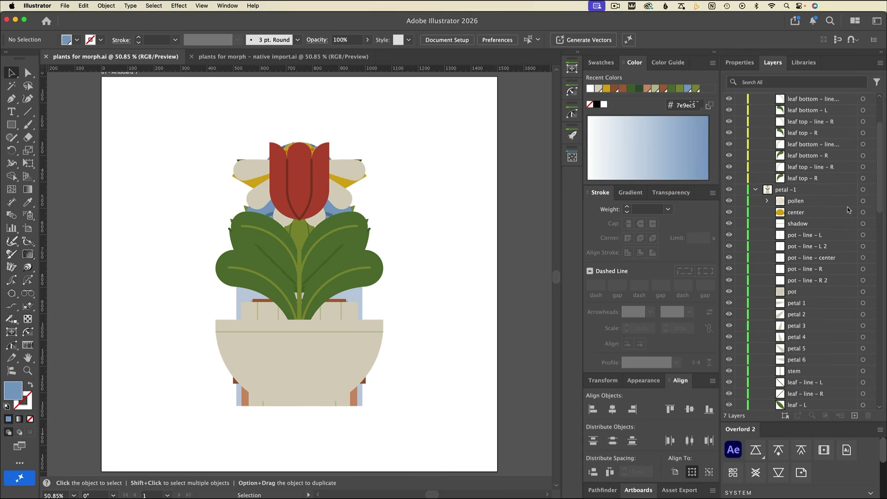
{"action": "scroll", "coordinate": [849, 210], "scroll_direction": "down", "scroll_amount": 15}
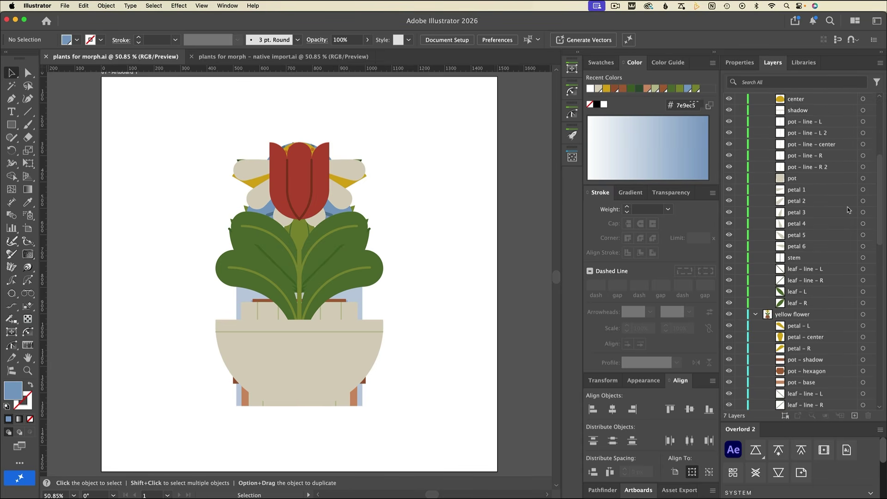
{"action": "scroll", "coordinate": [849, 210], "scroll_direction": "down", "scroll_amount": 15}
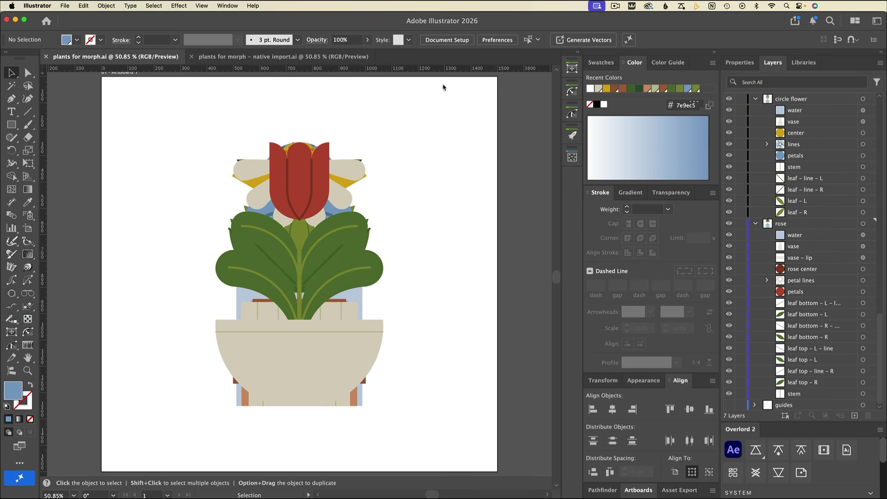
{"action": "left_click", "coordinate": [344, 59]}
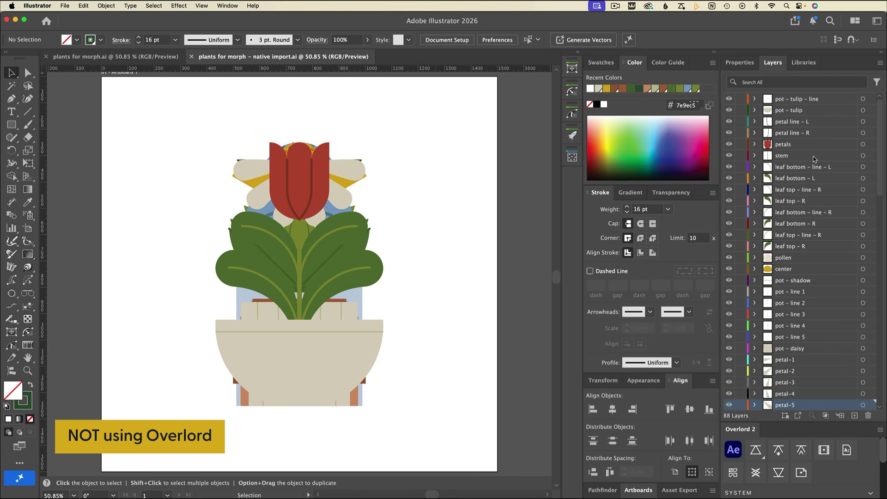
{"action": "scroll", "coordinate": [814, 159], "scroll_direction": "down", "scroll_amount": 10}
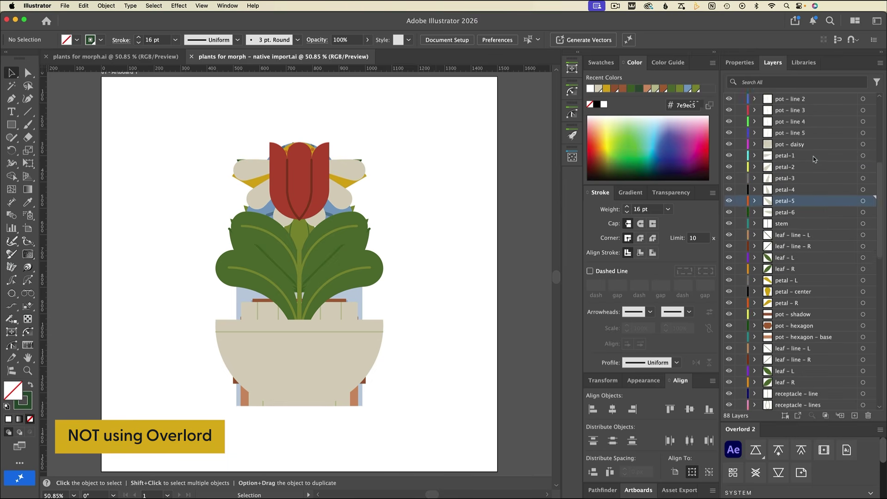
{"action": "scroll", "coordinate": [814, 158], "scroll_direction": "down", "scroll_amount": 1}
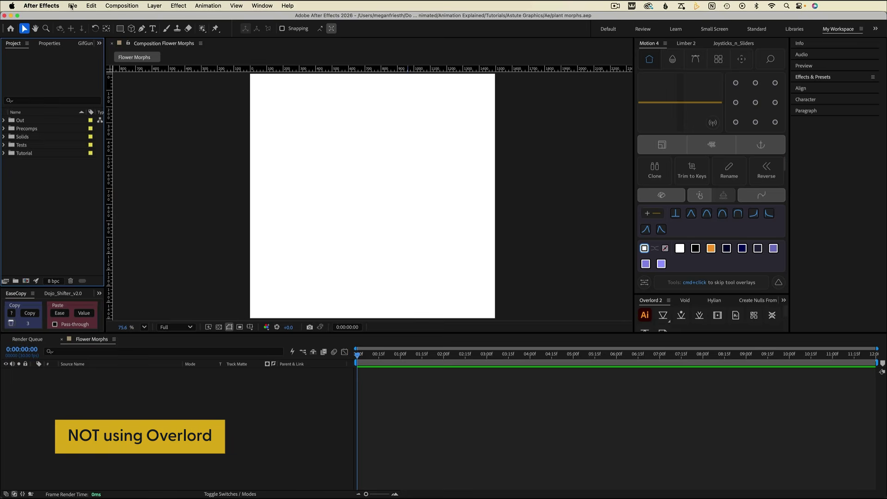
Switch to After Effects and import plants for morph - native import.ai as Composition - Retain Layer Sizes.
{"action": "left_click", "coordinate": [73, 6]}
{"action": "mouse_move", "coordinate": [94, 133]}
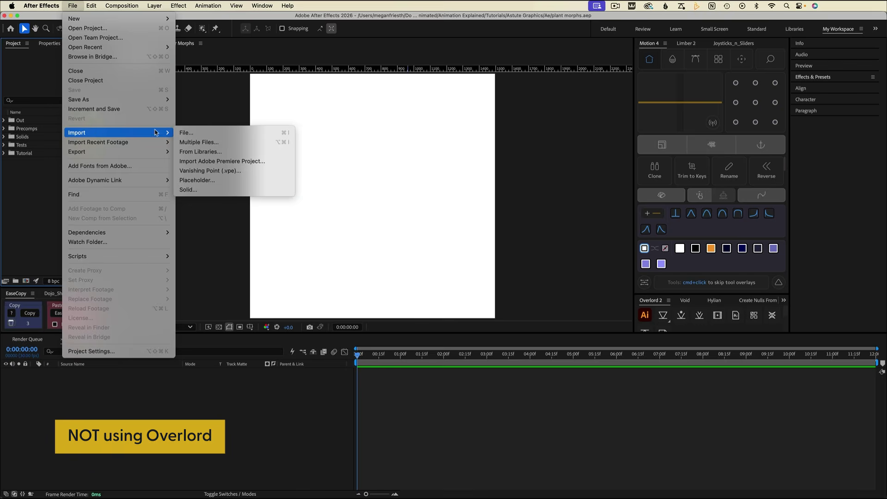
{"action": "left_click", "coordinate": [215, 133]}
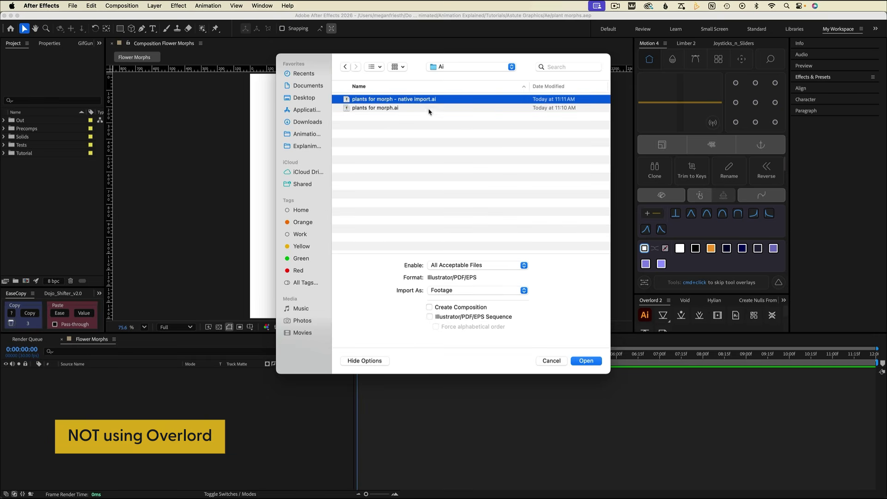
{"action": "left_click", "coordinate": [512, 291]}
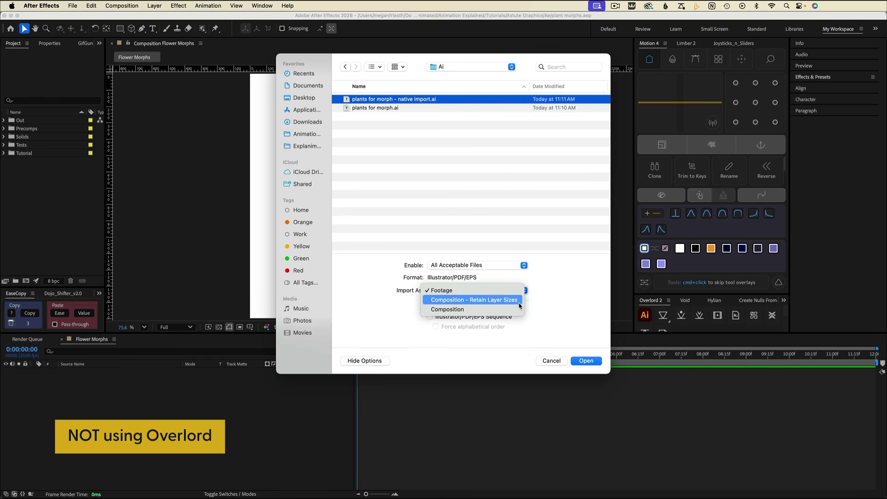
{"action": "left_click", "coordinate": [520, 304]}
{"action": "left_click", "coordinate": [585, 361]}
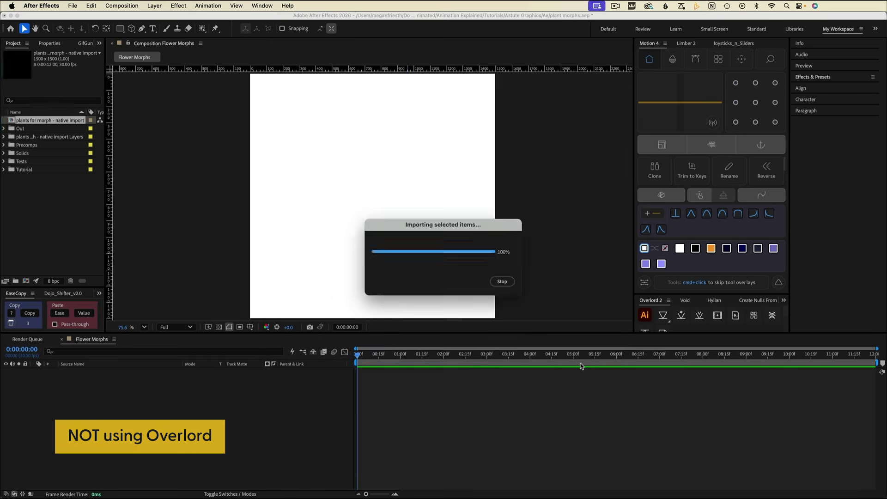
Open the imported plants for morph - native import composition and create shapes from vector layers for all its layers.
{"action": "double_click", "coordinate": [36, 131]}
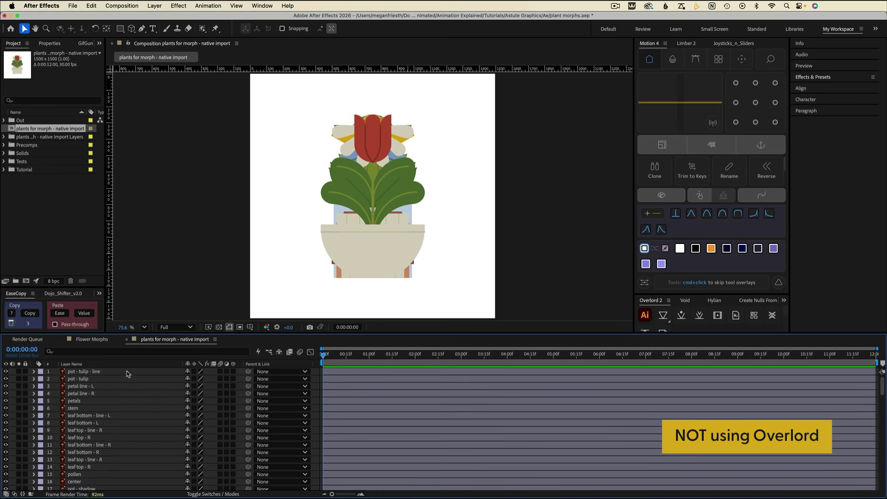
{"action": "left_click", "coordinate": [126, 374]}
{"action": "key", "text": "super+a"}
{"action": "right_click", "coordinate": [127, 374]}
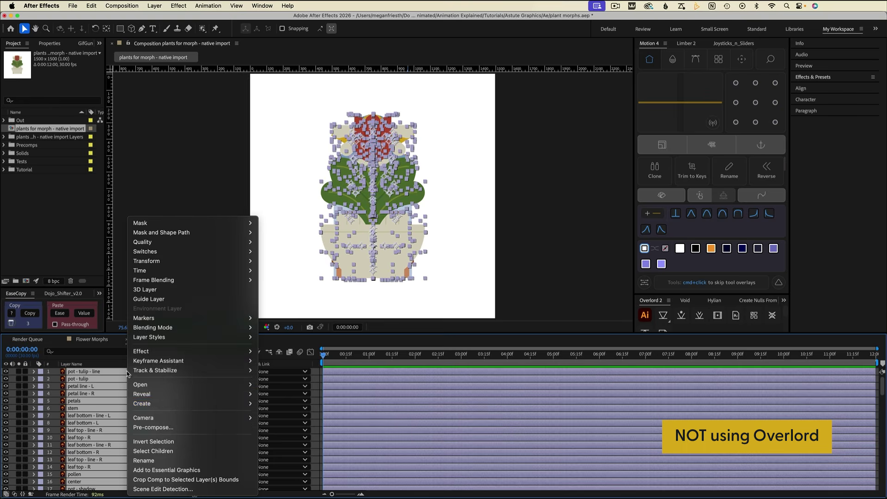
{"action": "mouse_move", "coordinate": [169, 408]}
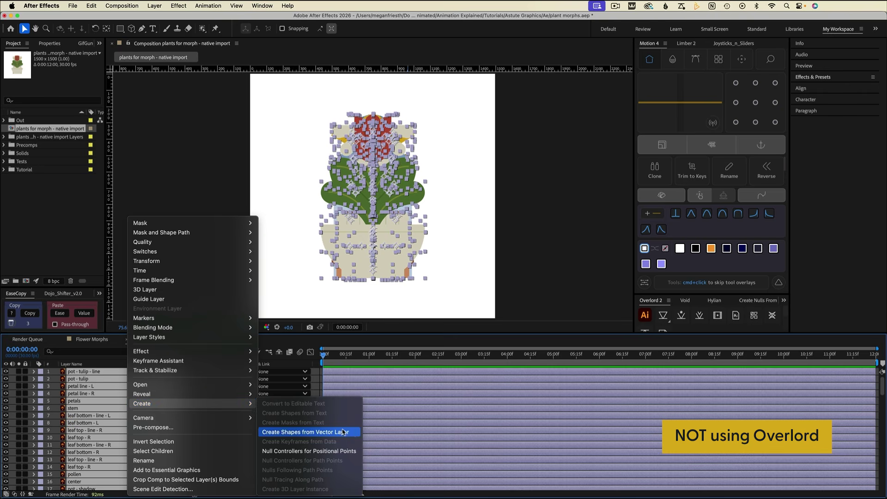
{"action": "left_click", "coordinate": [356, 436]}
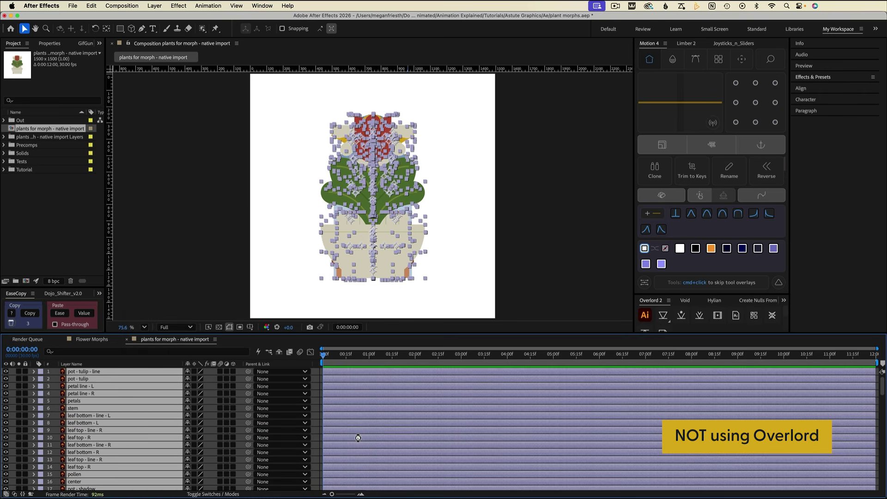
Select all the original Illustrator artwork layers in the composition by their Lavender label group.
{"action": "left_click", "coordinate": [81, 380]}
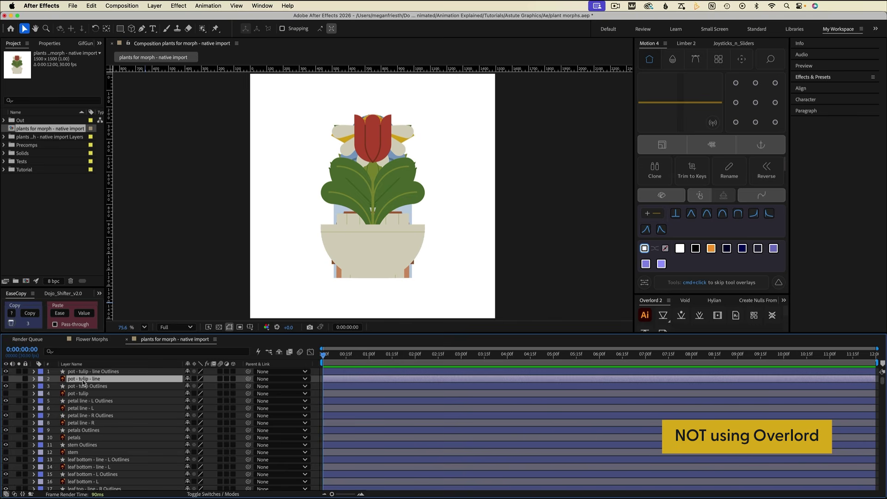
{"action": "left_click", "coordinate": [40, 379]}
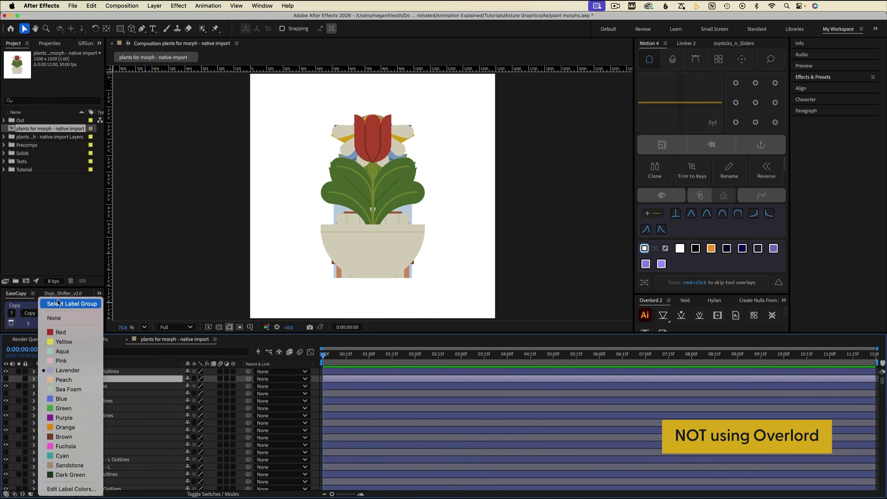
{"action": "left_click", "coordinate": [73, 304]}
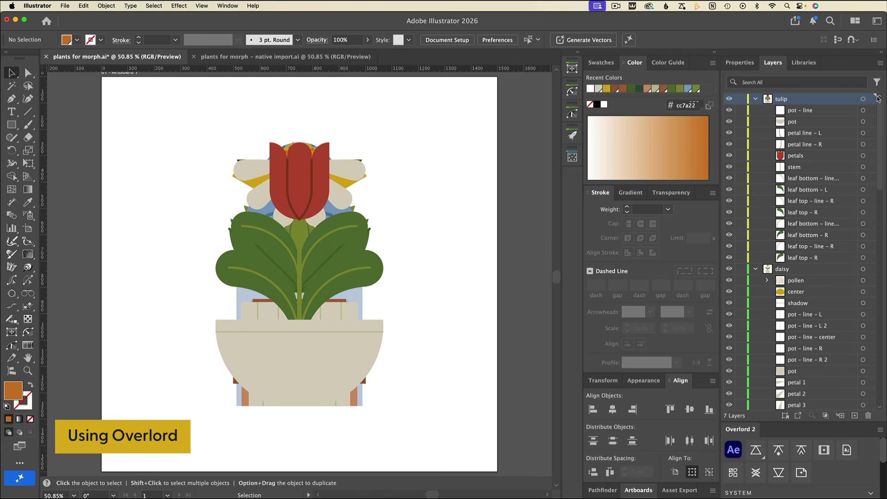
In Illustrator, select all tulip layer artwork, push it to the Flower Morphs composition in After Effects with Overlord, and label the new layers Red.
{"action": "left_click", "coordinate": [876, 99]}
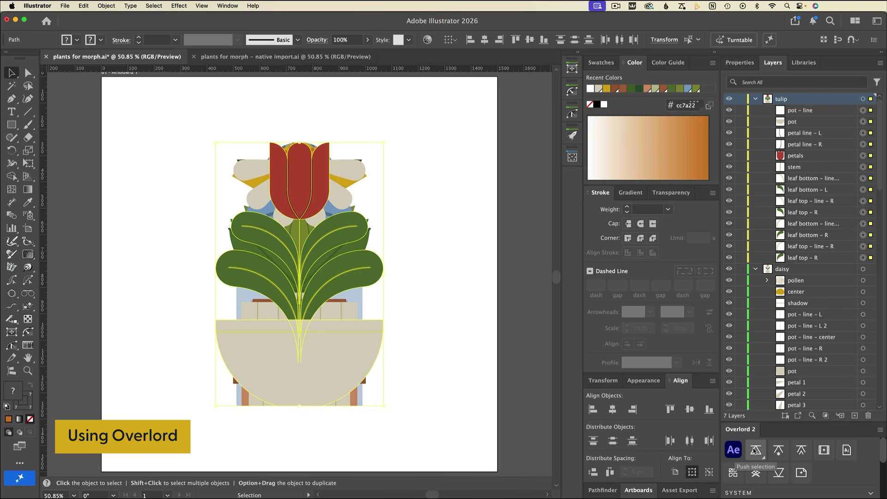
{"action": "left_click", "coordinate": [756, 450]}
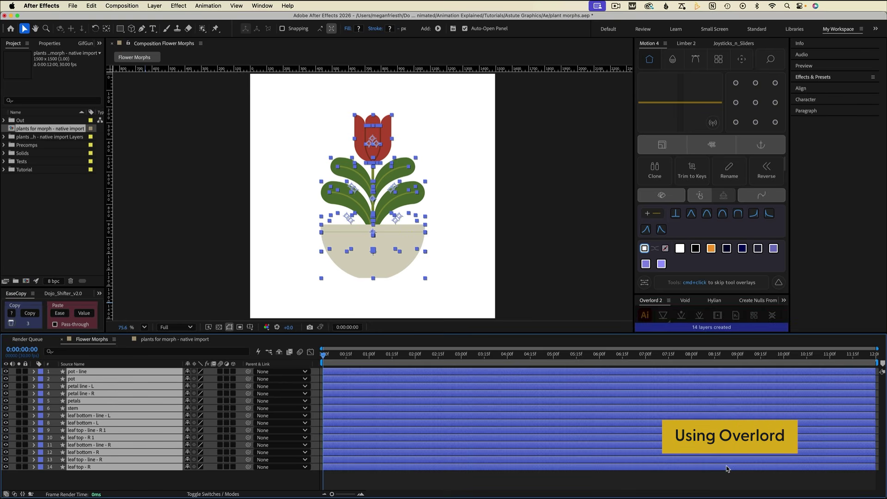
{"action": "left_click", "coordinate": [714, 480]}
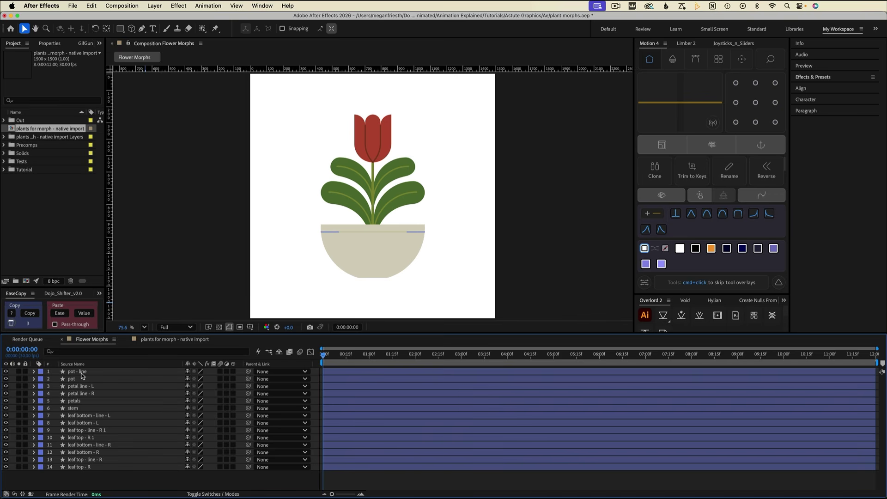
{"action": "key", "text": "super+a"}
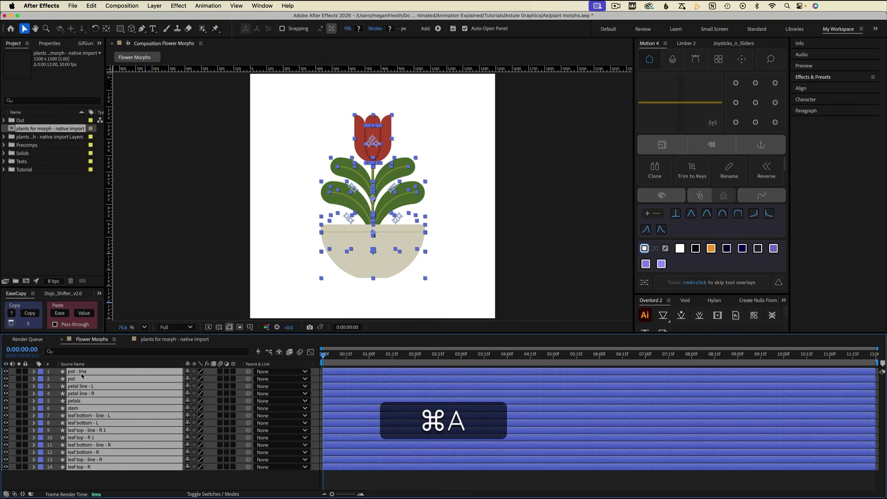
{"action": "left_click", "coordinate": [35, 374]}
{"action": "left_click", "coordinate": [67, 351]}
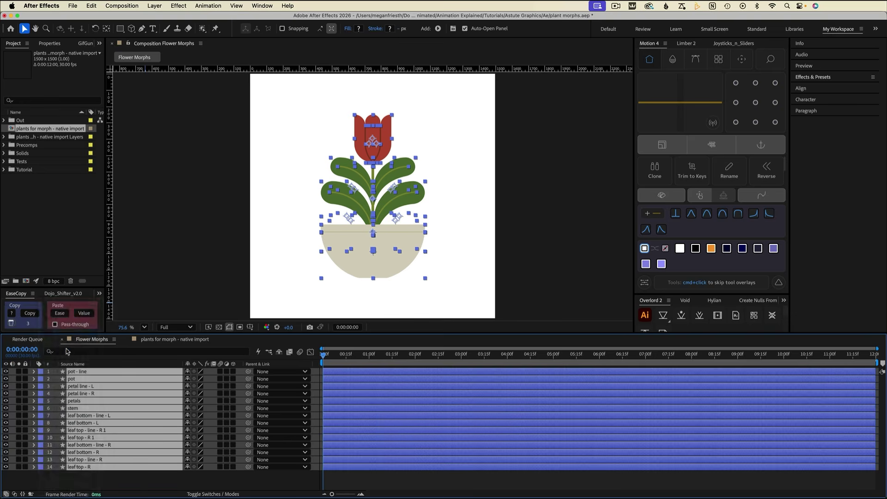
{"action": "left_click", "coordinate": [118, 478]}
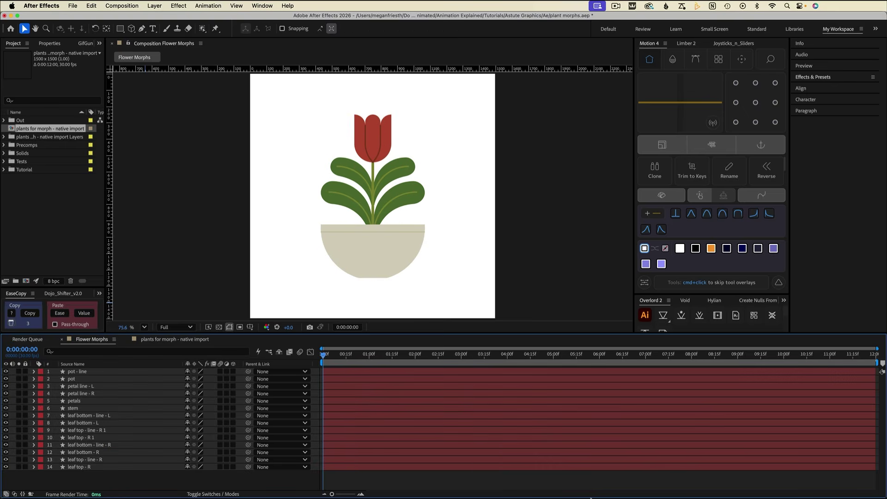
Return to Illustrator, push all daisy layer artwork to Flower Morphs in After Effects with Overlord, and label the new layers Orange.
{"action": "left_click", "coordinate": [453, 485]}
{"action": "left_click", "coordinate": [863, 269]}
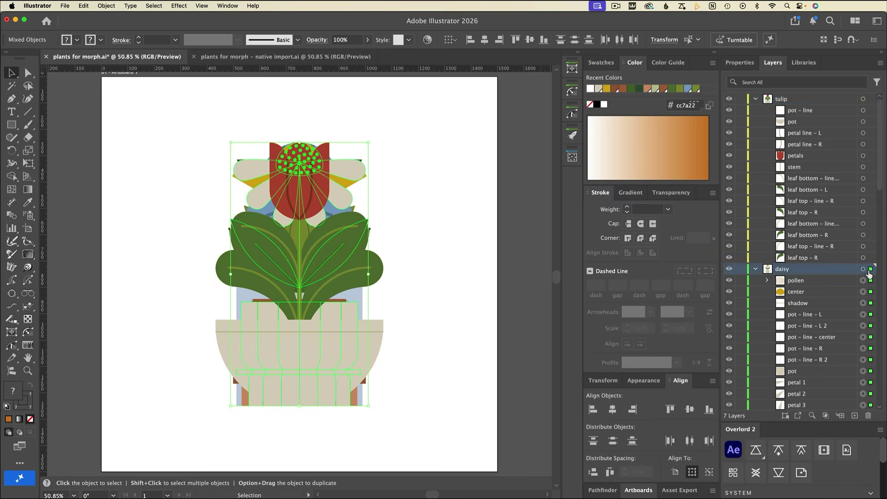
{"action": "scroll", "coordinate": [813, 277], "scroll_direction": "down", "scroll_amount": 5}
{"action": "left_click", "coordinate": [734, 451]}
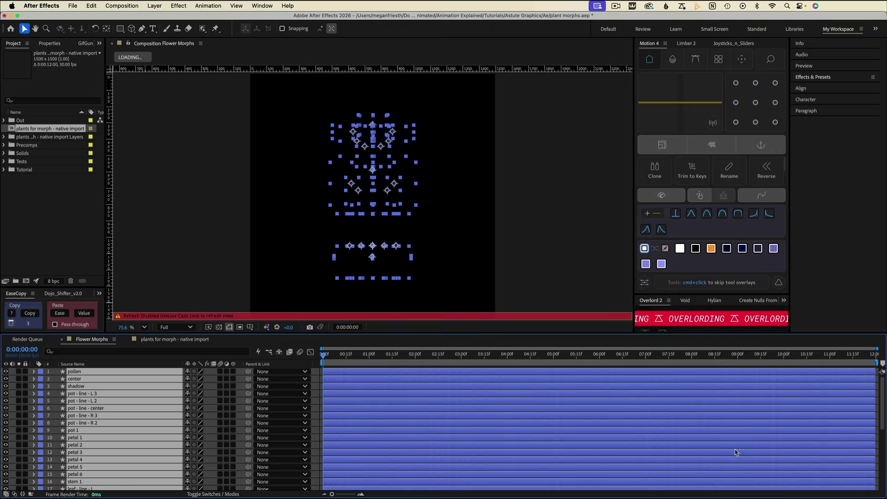
{"action": "left_click", "coordinate": [40, 373]}
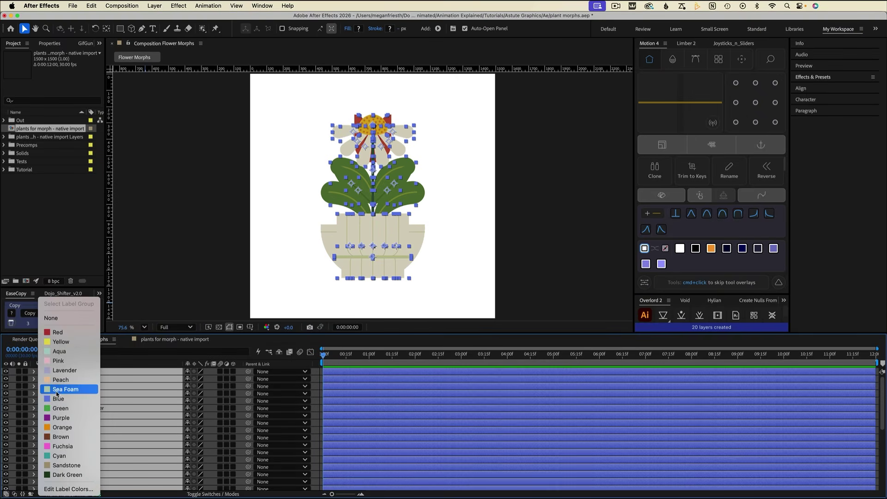
{"action": "left_click", "coordinate": [64, 422]}
{"action": "left_click", "coordinate": [549, 312]}
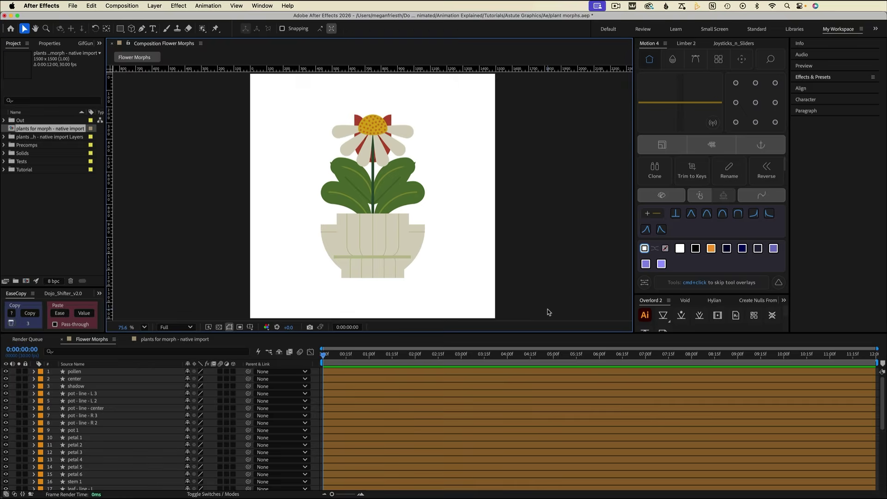
In the native import composition, turn off visibility and enable shy for the layers from petal - L Outlines through the last stem Outlines, and hide shy layers.
{"action": "left_click", "coordinate": [168, 341]}
{"action": "scroll", "coordinate": [81, 429], "scroll_direction": "down", "scroll_amount": 1}
{"action": "scroll", "coordinate": [80, 429], "scroll_direction": "down", "scroll_amount": 10}
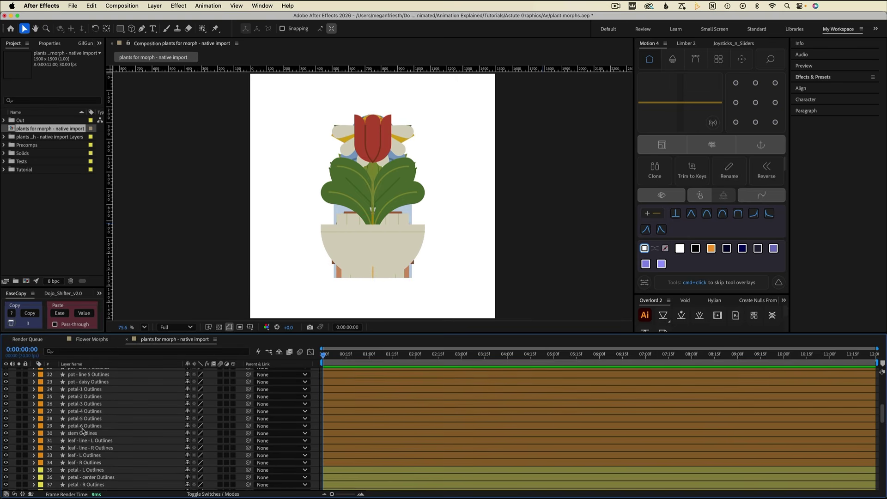
{"action": "left_click", "coordinate": [77, 471]}
{"action": "scroll", "coordinate": [77, 471], "scroll_direction": "down", "scroll_amount": 5}
{"action": "left_click", "coordinate": [77, 487], "text": "shift"}
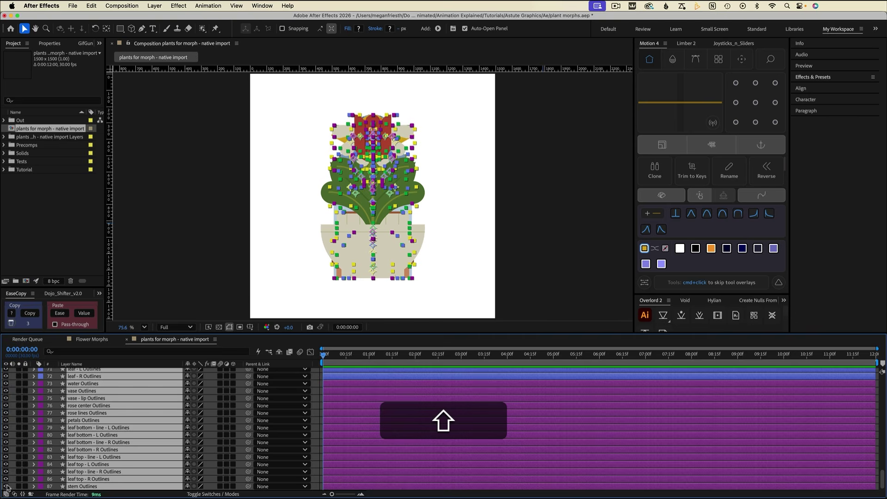
{"action": "left_click", "coordinate": [6, 487]}
{"action": "left_click", "coordinate": [187, 487]}
{"action": "left_click", "coordinate": [279, 352]}
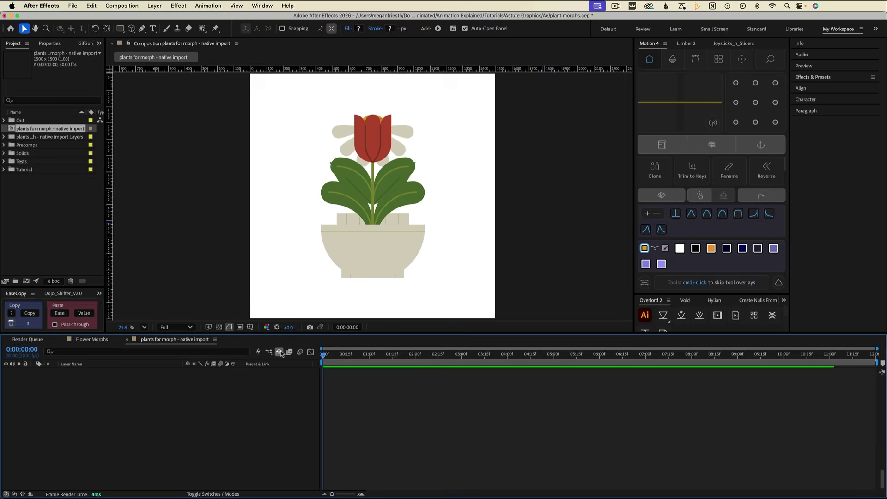
{"action": "scroll", "coordinate": [200, 410], "scroll_direction": "up", "scroll_amount": 2}
{"action": "scroll", "coordinate": [200, 410], "scroll_direction": "down", "scroll_amount": 3}
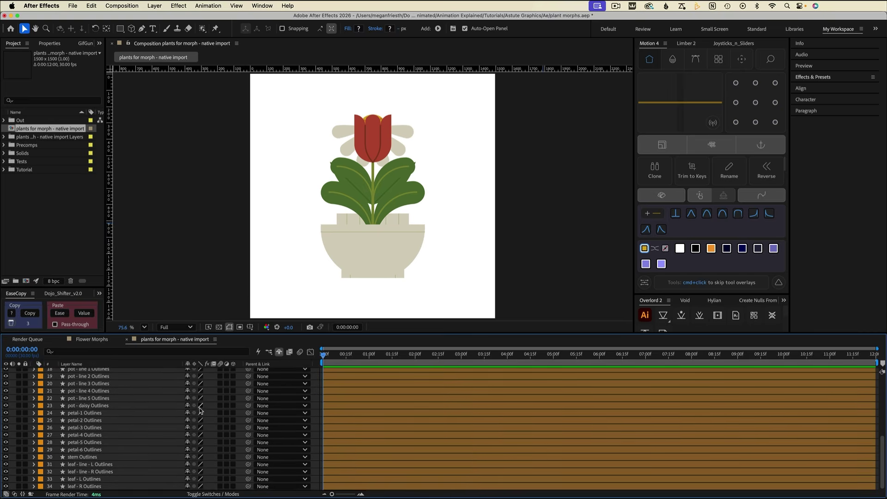
{"action": "scroll", "coordinate": [200, 410], "scroll_direction": "up", "scroll_amount": 5}
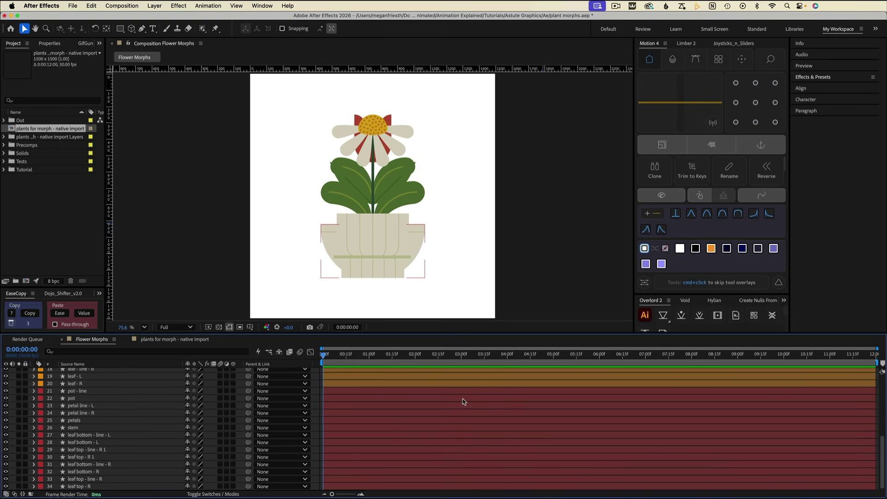
In Flower Morphs, turn off visibility and enable shy for red layers petal line - L through leaf top - R and orange layers petal 1 through leaf - R.
{"action": "left_click", "coordinate": [464, 402]}
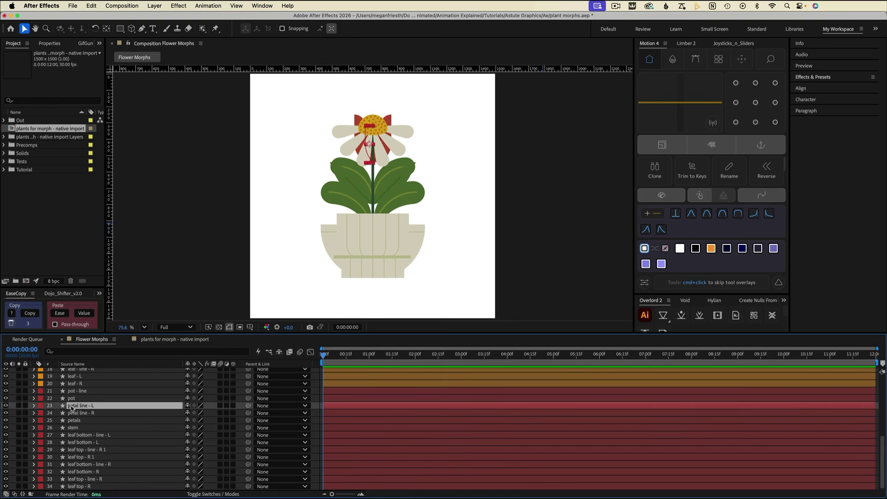
{"action": "left_click", "coordinate": [464, 486], "text": "shift"}
{"action": "left_click", "coordinate": [76, 387]}
{"action": "scroll", "coordinate": [76, 387], "scroll_direction": "up", "scroll_amount": 10}
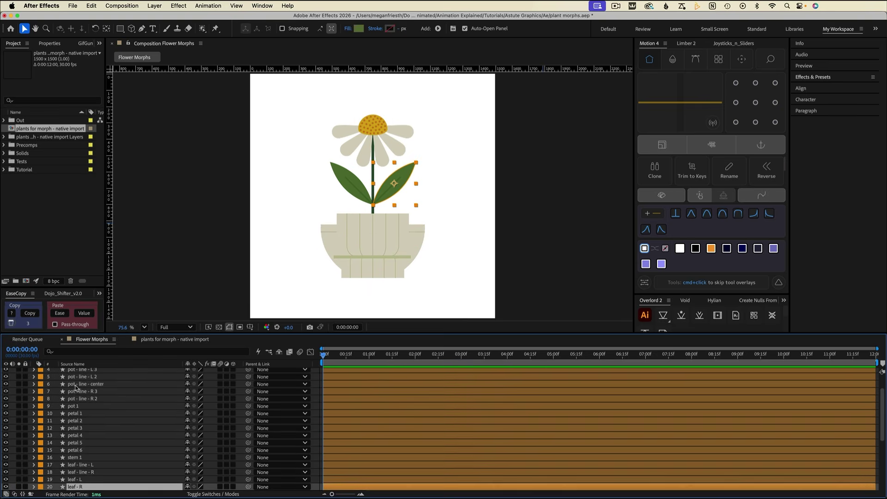
{"action": "left_click", "coordinate": [74, 437]}
{"action": "left_click", "coordinate": [74, 488], "text": "shift"}
{"action": "left_click_drag", "start_coordinate": [6, 437], "coordinate": [5, 488]}
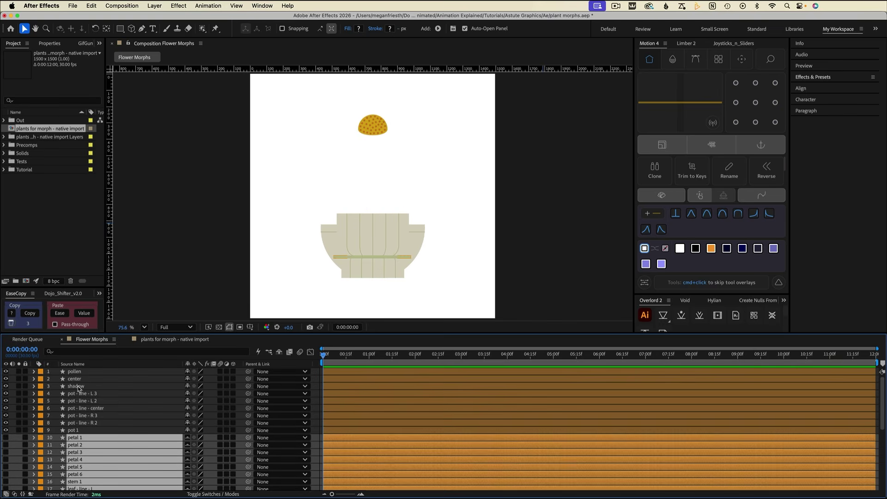
Hide the pollen and center layers along with all other shy layers, and solo the pot and pot 1 layers.
{"action": "left_click", "coordinate": [74, 371]}
{"action": "left_click", "coordinate": [74, 379], "text": "shift"}
{"action": "left_click", "coordinate": [279, 352]}
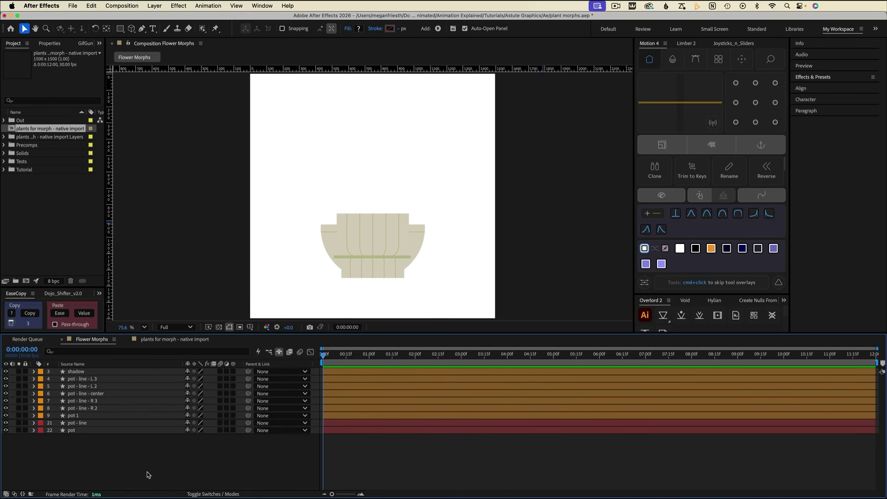
{"action": "left_click", "coordinate": [18, 431]}
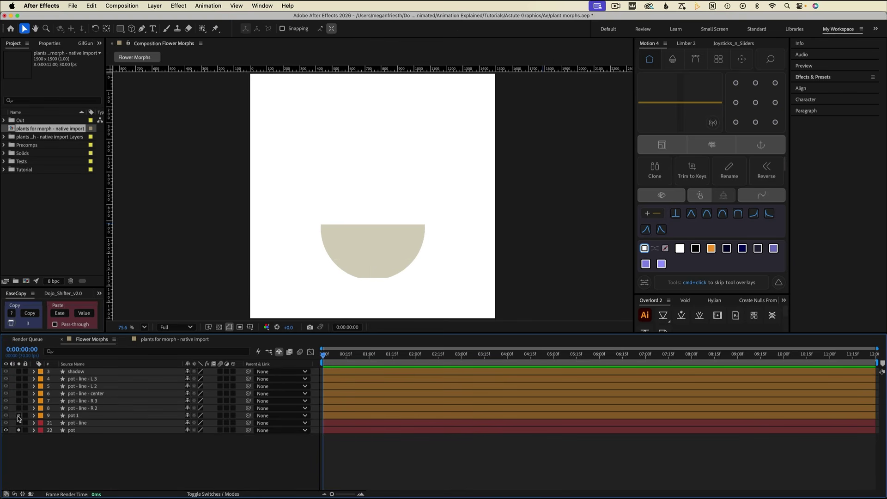
{"action": "left_click", "coordinate": [19, 415]}
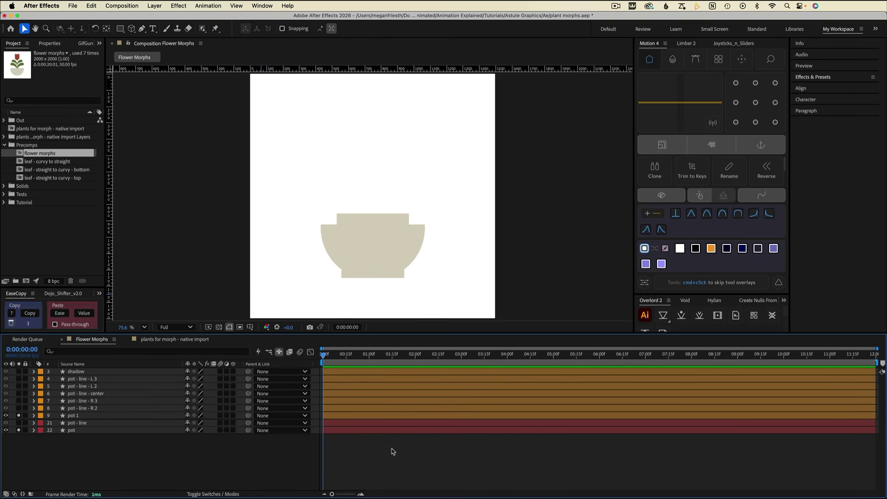
Add composition markers every two seconds from 0:00:01:00 through 0:00:11:00.
{"action": "left_click", "coordinate": [370, 358]}
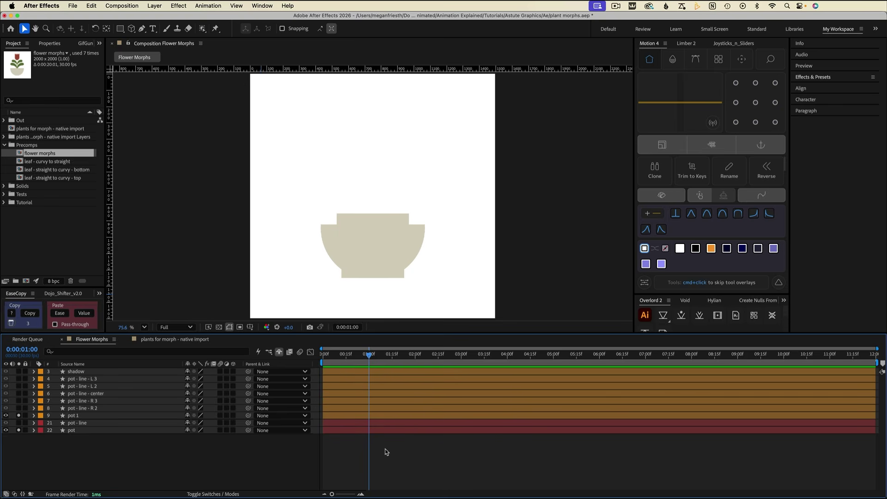
{"action": "key", "text": "ctrl+8"}
{"action": "left_click", "coordinate": [460, 358]}
{"action": "key", "text": "ctrl+8"}
{"action": "left_click", "coordinate": [554, 359]}
{"action": "key", "text": "ctrl+8"}
{"action": "left_click", "coordinate": [646, 358]}
{"action": "key", "text": "ctrl+8"}
{"action": "left_click", "coordinate": [738, 358]}
{"action": "key", "text": "ctrl+8"}
{"action": "left_click", "coordinate": [830, 358]}
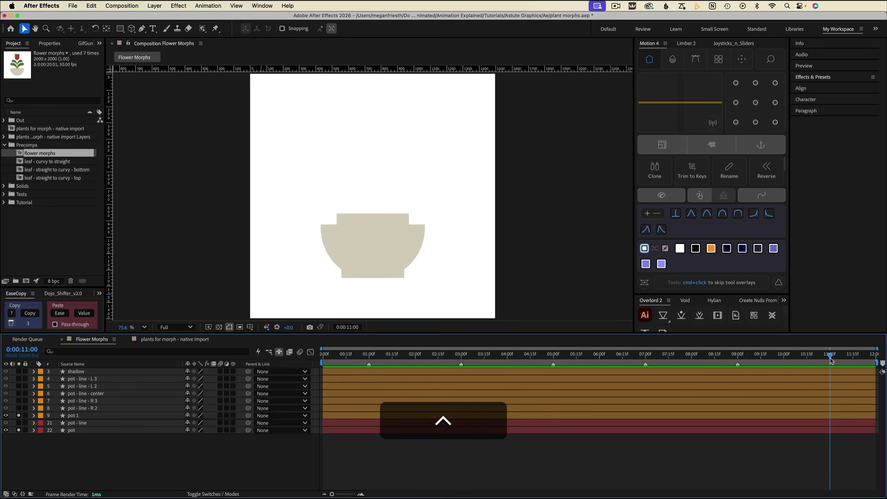
At 0:00:01:00, reveal Path 1 in both the pot 1 and pot layers and select each path to compare their shapes and vertices.
{"action": "left_click", "coordinate": [369, 359]}
{"action": "left_click", "coordinate": [24, 416]}
{"action": "left_click", "coordinate": [33, 416]}
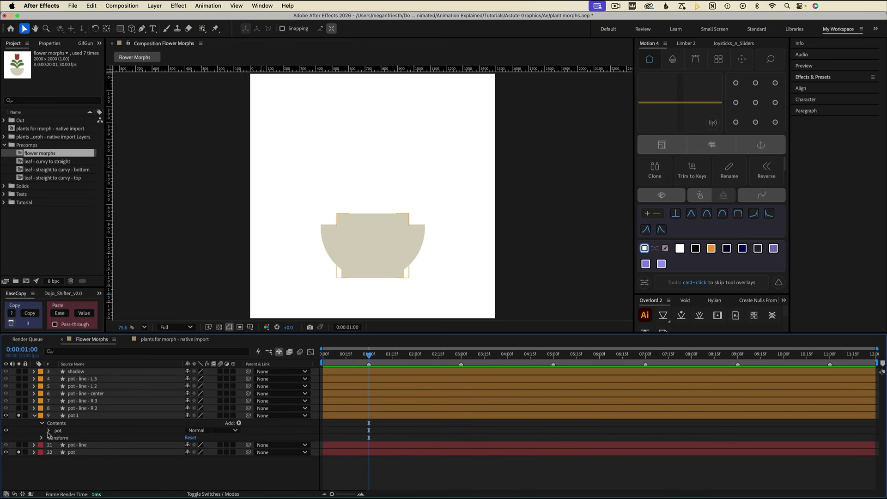
{"action": "left_click", "coordinate": [49, 430]}
{"action": "left_click", "coordinate": [56, 438]}
{"action": "left_click", "coordinate": [34, 489]}
{"action": "left_click", "coordinate": [42, 480]}
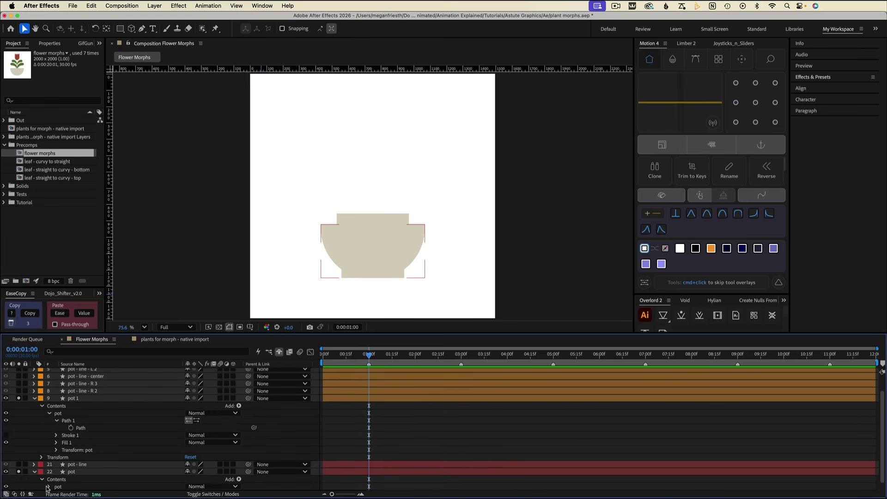
{"action": "left_click", "coordinate": [49, 487]}
{"action": "left_click", "coordinate": [57, 457]}
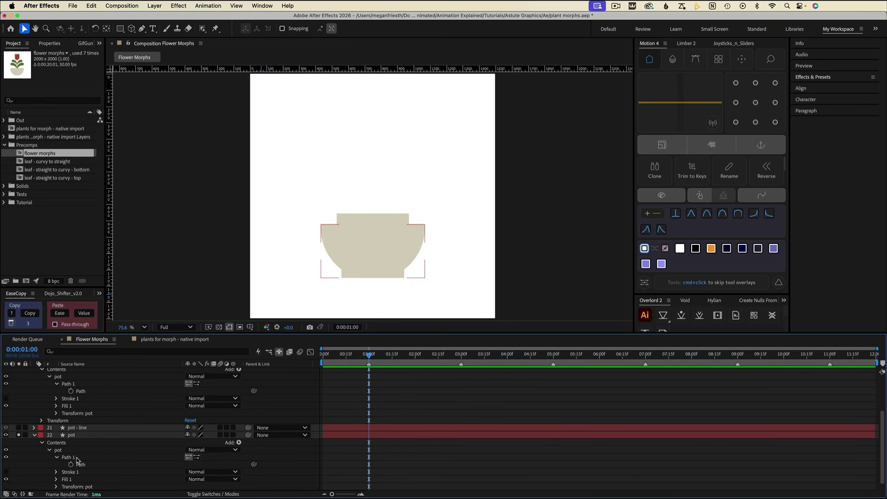
{"action": "left_click", "coordinate": [77, 460]}
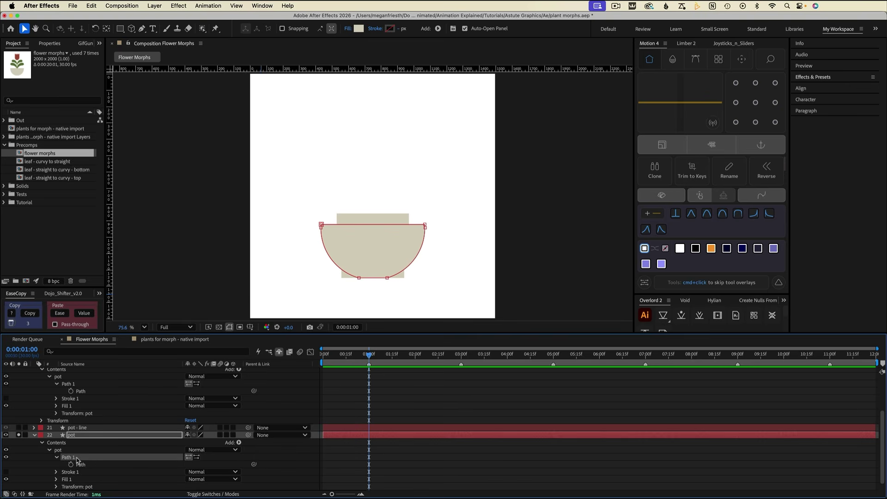
{"action": "left_click", "coordinate": [71, 385]}
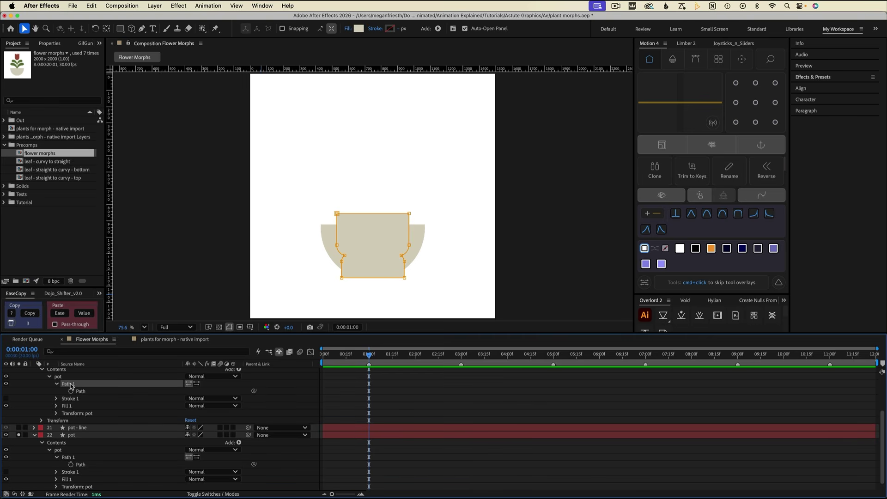
{"action": "left_click", "coordinate": [34, 435]}
{"action": "left_click", "coordinate": [73, 485]}
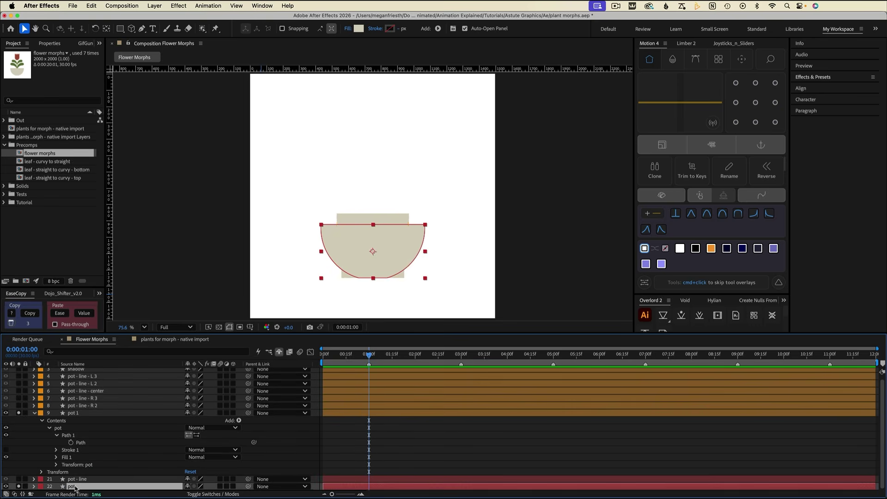
Enable keyframing on the Path property of the pot 1 layer with a keyframe at 0:00:01:20.
{"action": "left_click", "coordinate": [350, 413]}
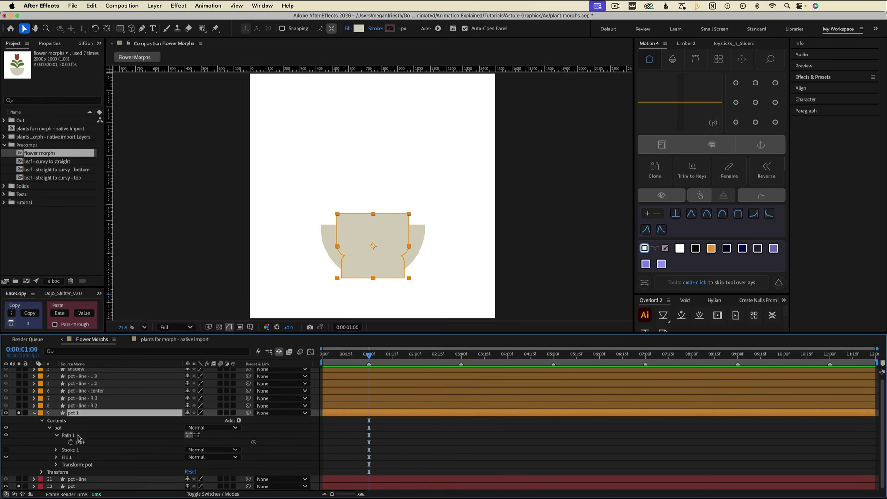
{"action": "key", "text": "="}
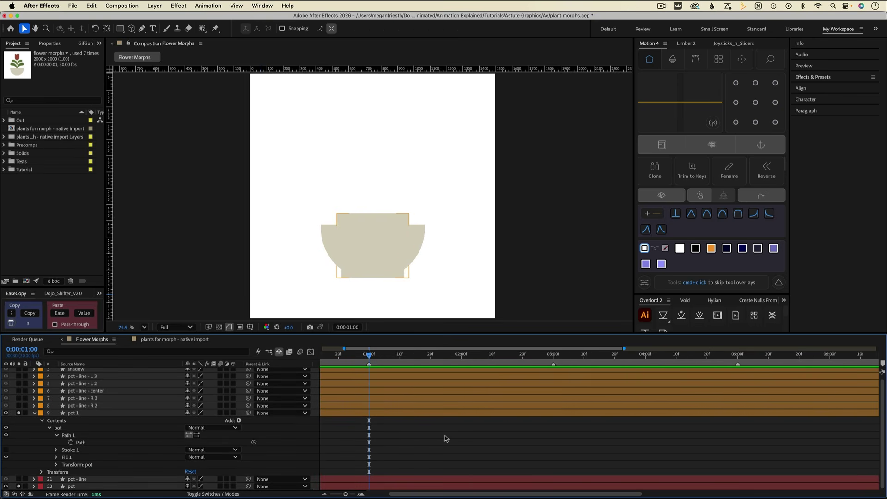
{"action": "scroll", "coordinate": [446, 438], "scroll_direction": "left", "scroll_amount": 2}
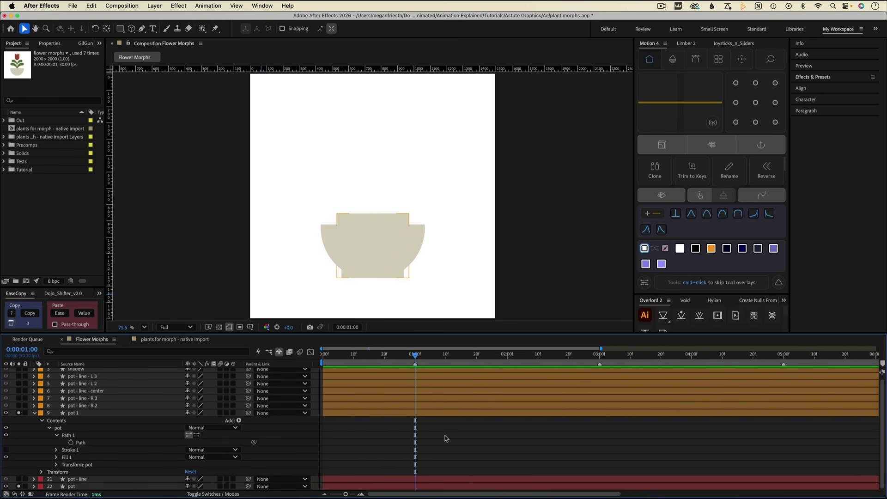
{"action": "left_click", "coordinate": [477, 360]}
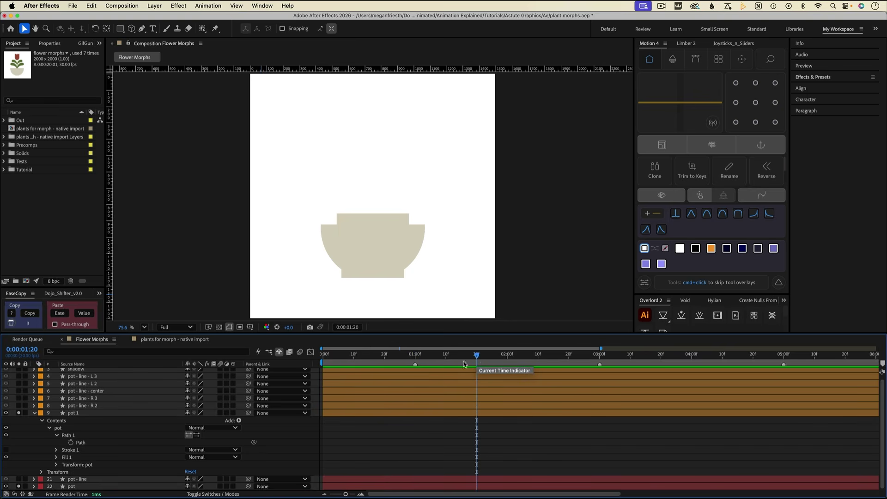
{"action": "left_click", "coordinate": [431, 444]}
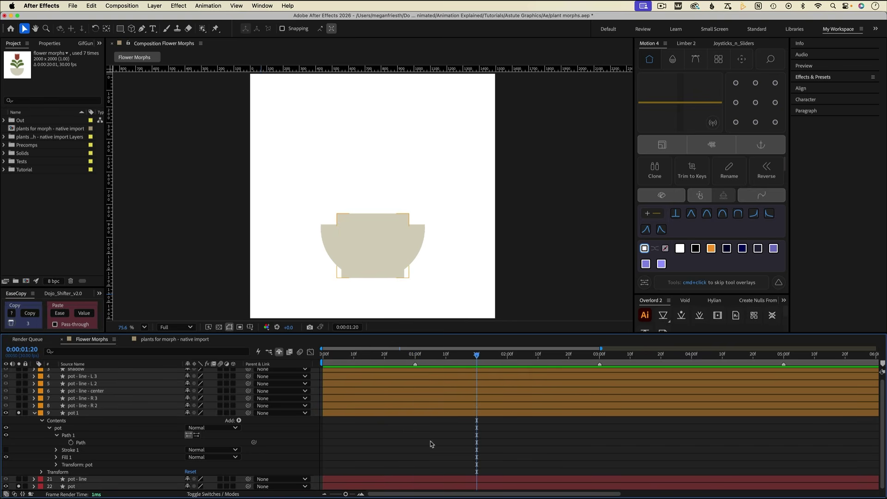
{"action": "left_click", "coordinate": [71, 443]}
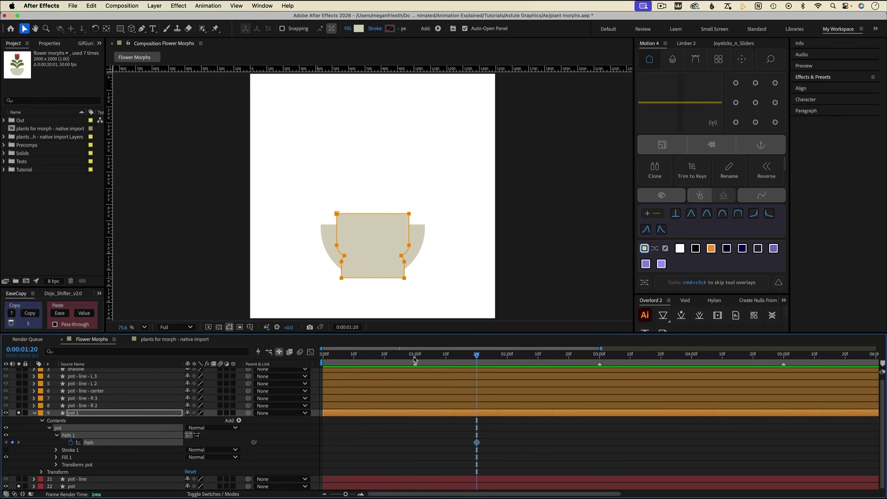
At 0:00:01:00, lower pot 1's two top vertices to the bowl-shaped pot's rim and raise the upper side vertices to meet them.
{"action": "left_click", "coordinate": [415, 360]}
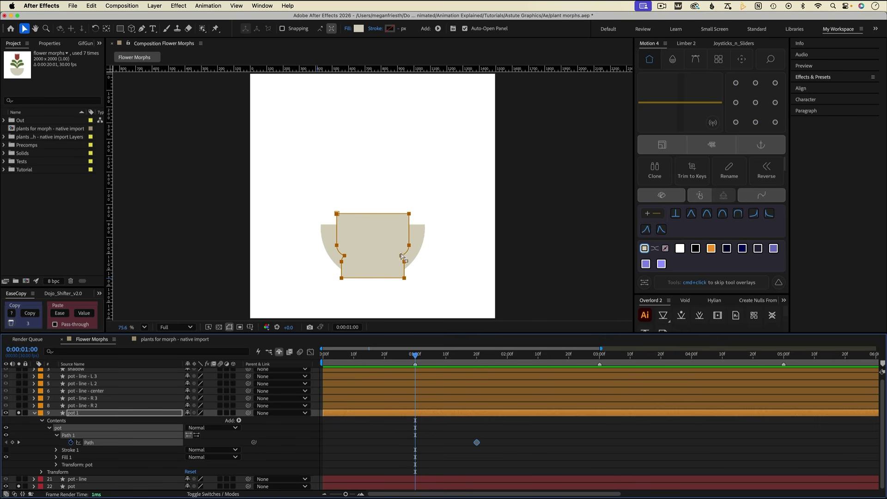
{"action": "left_click", "coordinate": [439, 431]}
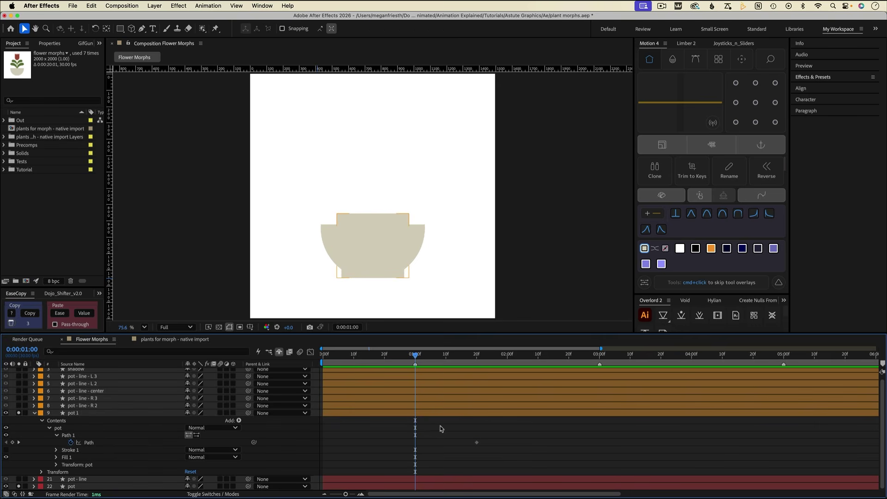
{"action": "left_click", "coordinate": [69, 436]}
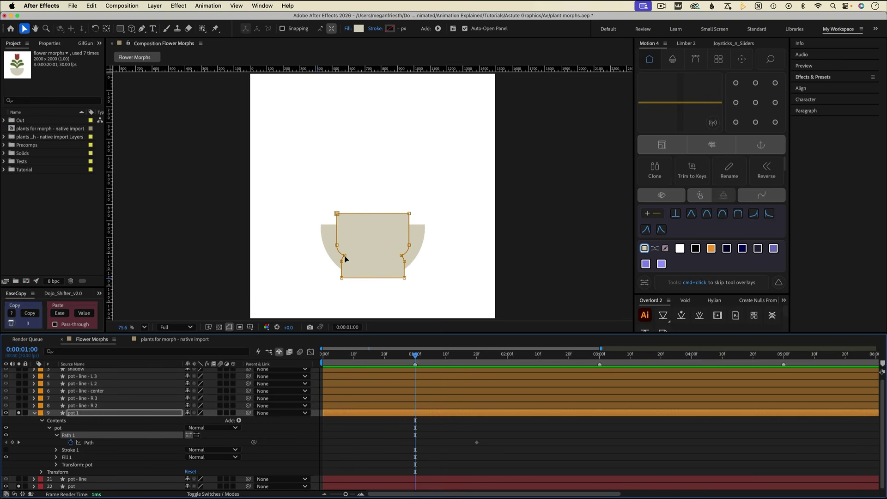
{"action": "left_click_drag", "start_coordinate": [320, 198], "coordinate": [410, 226]}
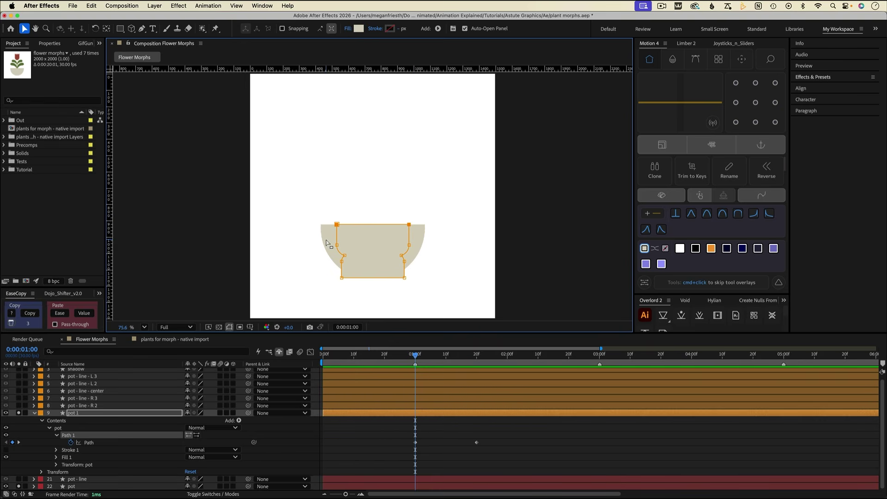
{"action": "left_click", "coordinate": [409, 245]}
{"action": "left_click_drag", "start_coordinate": [409, 248], "coordinate": [410, 230]}
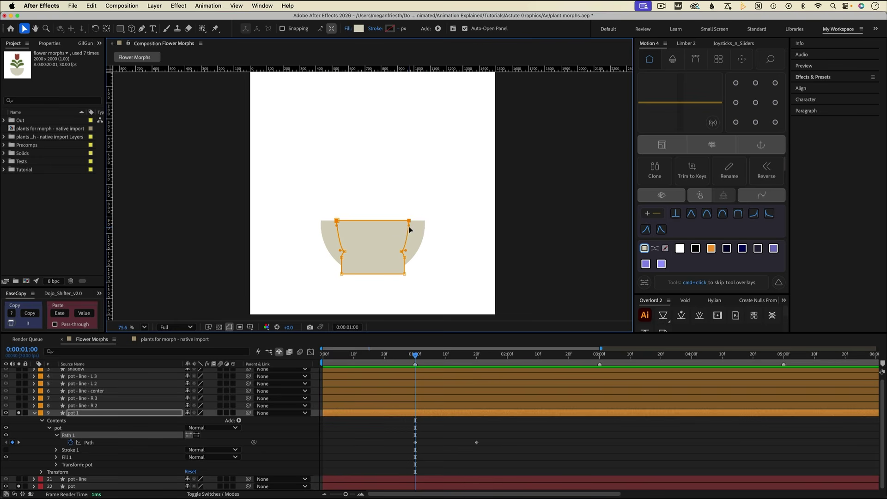
Move the top corner vertices of pot 1's path straight outward to the rim corners of the bowl-shaped pot.
{"action": "left_click", "coordinate": [80, 428]}
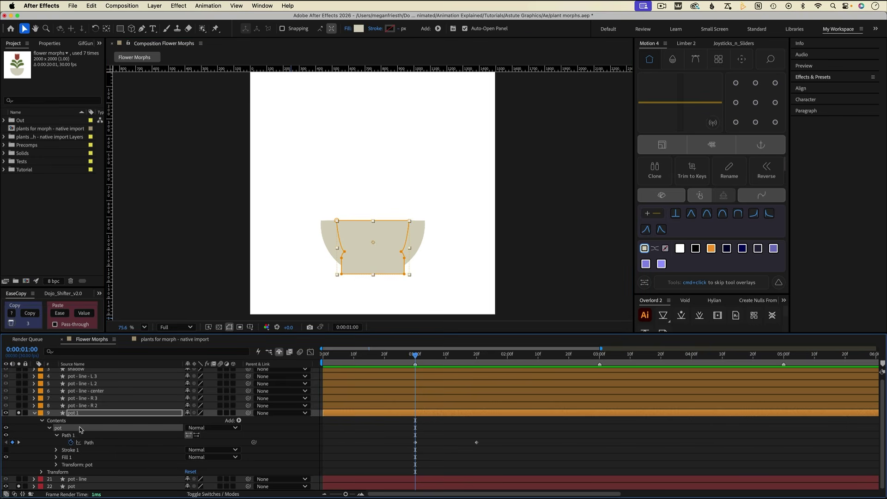
{"action": "left_click", "coordinate": [70, 436]}
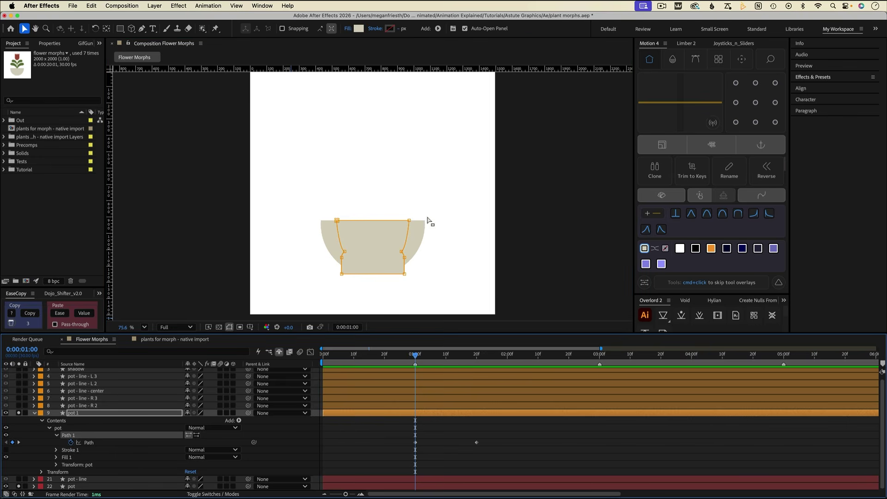
{"action": "left_click", "coordinate": [409, 221]}
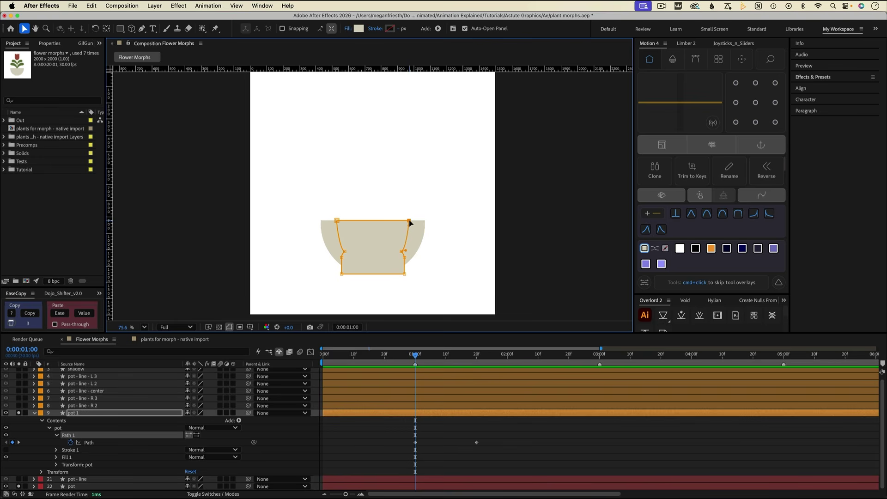
{"action": "left_click_drag", "start_coordinate": [410, 223], "coordinate": [427, 224]}
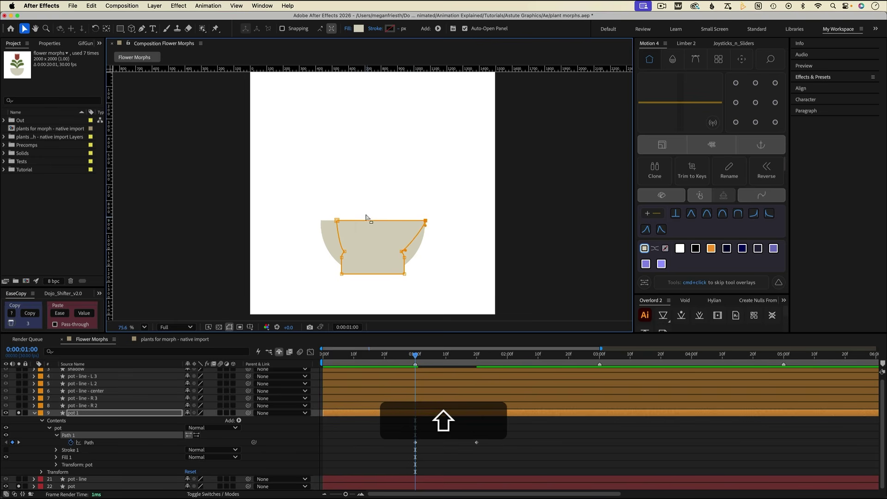
{"action": "left_click", "coordinate": [337, 223]}
{"action": "left_click_drag", "start_coordinate": [339, 223], "coordinate": [322, 225]}
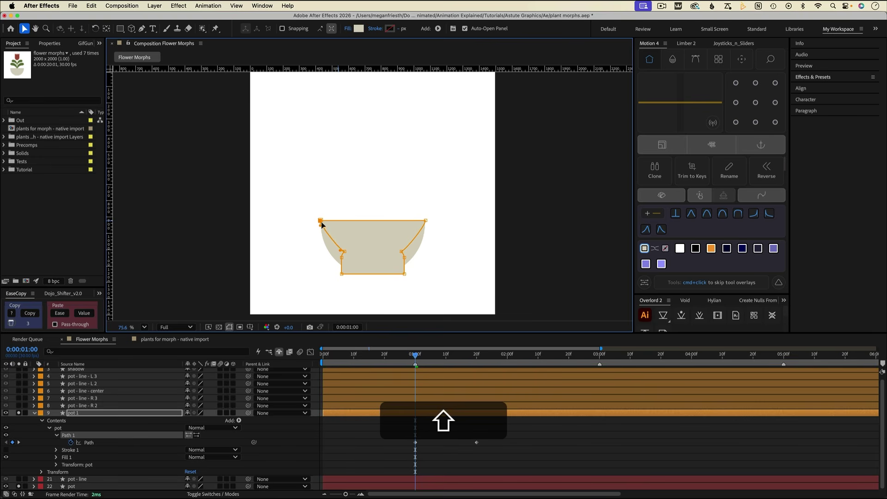
Move pot 1's lower side vertices down to the bottom corners, and bring the inner notch vertices down to the base.
{"action": "left_click_drag", "start_coordinate": [422, 257], "coordinate": [342, 271]}
{"action": "key", "text": "super+equal"}
{"action": "key", "text": "super+equal"}
{"action": "key", "text": "super+equal"}
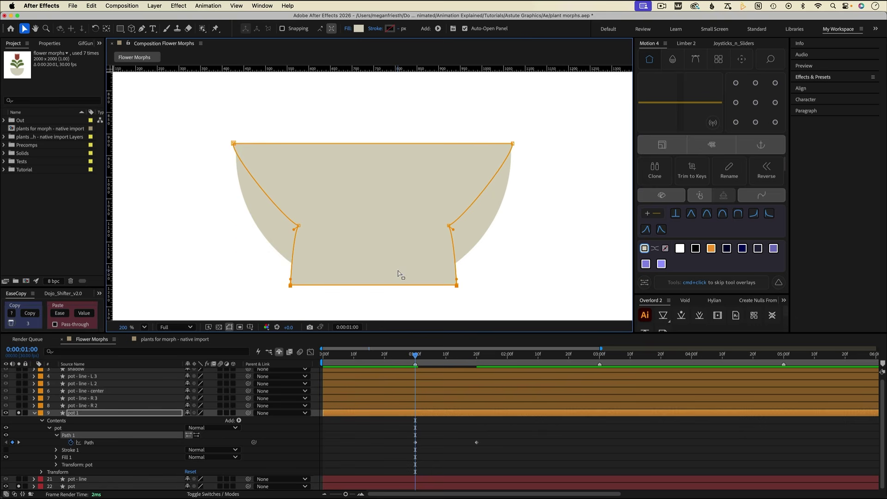
{"action": "left_click_drag", "start_coordinate": [497, 218], "coordinate": [300, 285]}
Zoom in on the base and move the left inner notch vertex of pot 1's path onto the bottom-left corner vertex.
{"action": "key", "text": "super+equal"}
{"action": "key", "text": "super+equal"}
{"action": "key", "text": "space"}
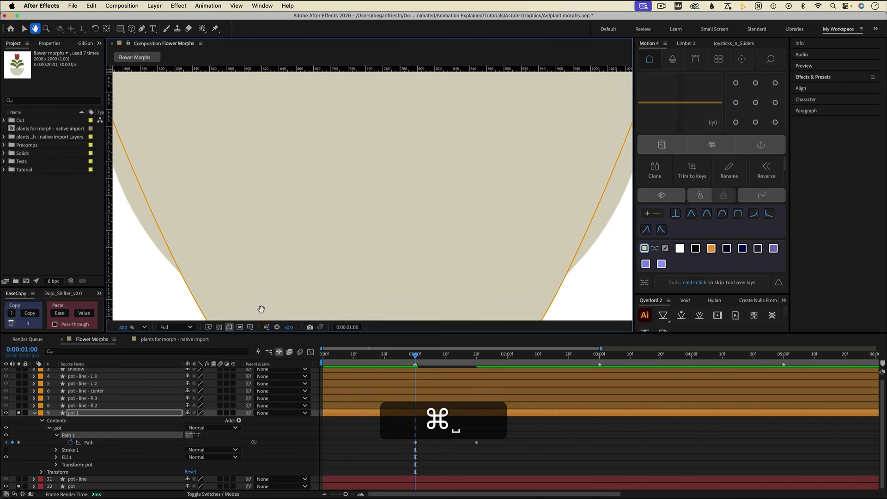
{"action": "left_click_drag", "start_coordinate": [261, 310], "coordinate": [376, 147]}
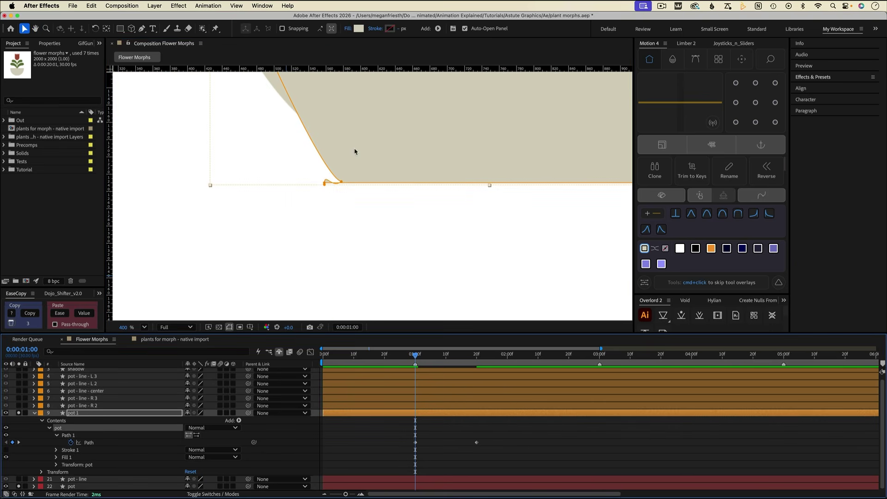
{"action": "left_click", "coordinate": [341, 182]}
{"action": "left_click_drag", "start_coordinate": [342, 181], "coordinate": [323, 185]}
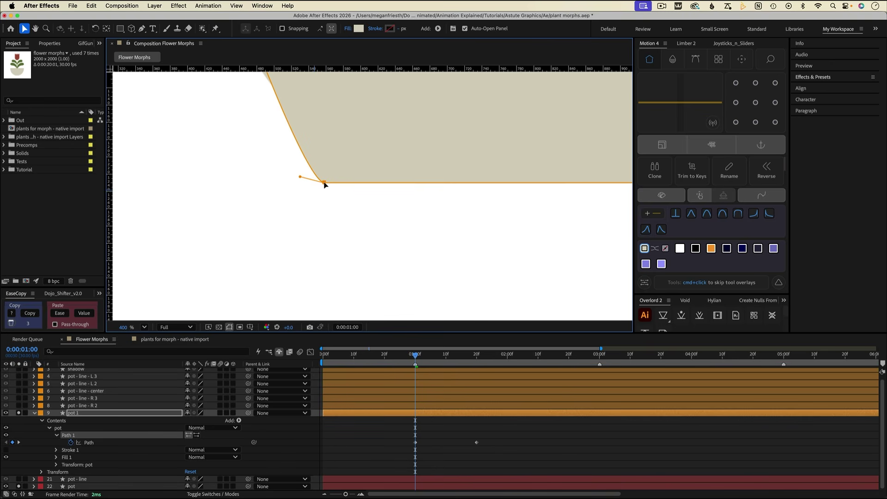
{"action": "scroll", "coordinate": [407, 194], "scroll_direction": "right", "scroll_amount": 6}
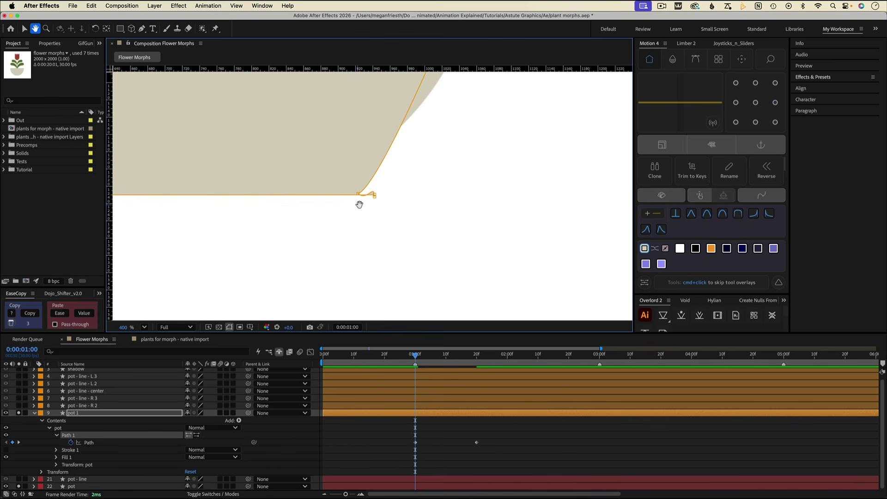
Move the right inner notch vertex of pot 1's path onto the bottom-right corner vertex and deselect the path.
{"action": "left_click_drag", "start_coordinate": [359, 195], "coordinate": [375, 194]}
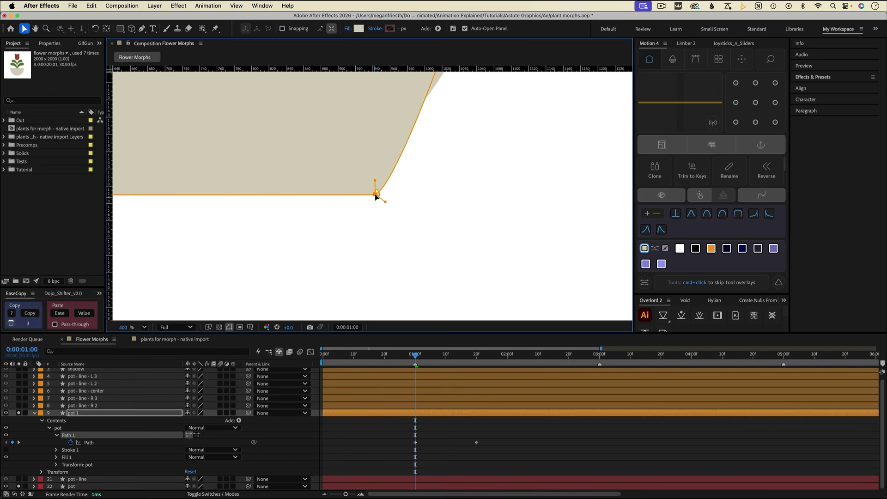
{"action": "key", "text": "comma"}
{"action": "key", "text": "comma"}
{"action": "left_click", "coordinate": [455, 432]}
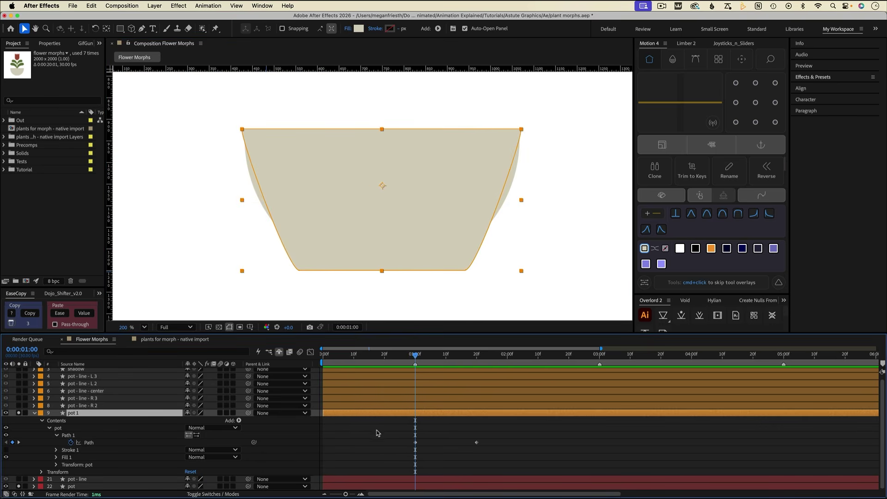
Move the bowl-shaped pot layer above the shadow layer and apply a Fill effect to it.
{"action": "left_click_drag", "start_coordinate": [72, 488], "coordinate": [79, 371]}
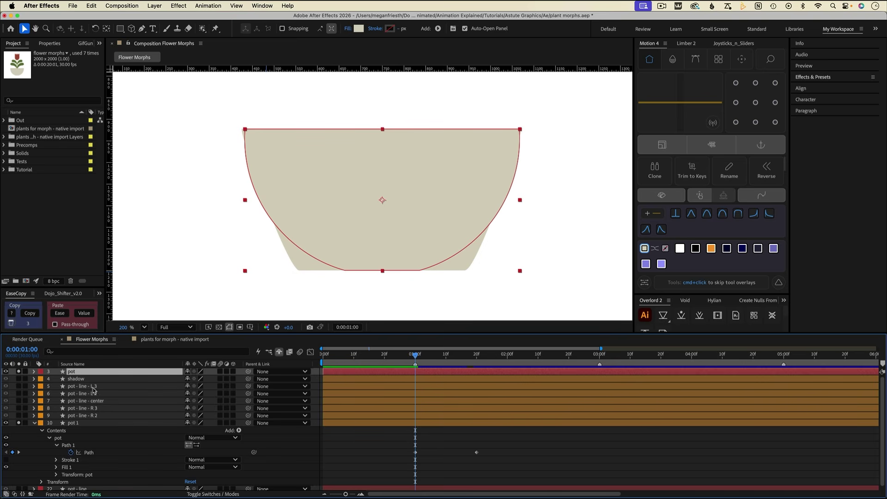
{"action": "left_click", "coordinate": [823, 77]}
{"action": "left_click", "coordinate": [818, 88]}
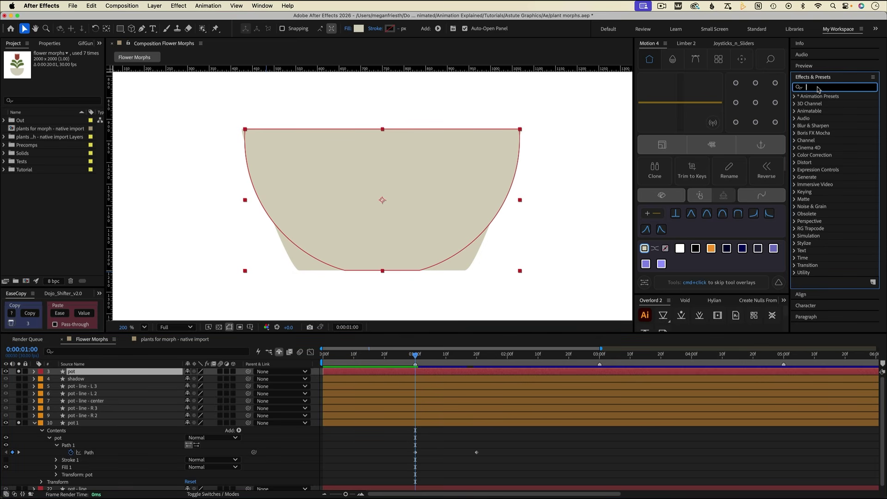
{"action": "type", "text": "fill"}
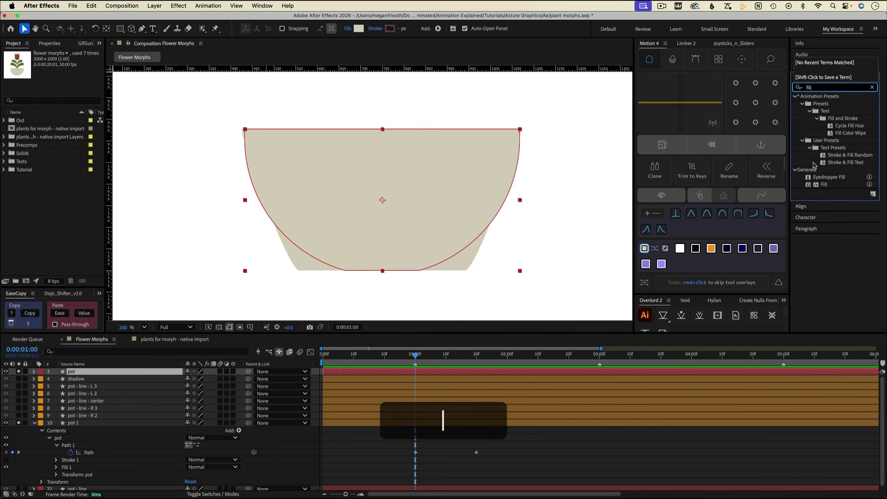
{"action": "double_click", "coordinate": [824, 184]}
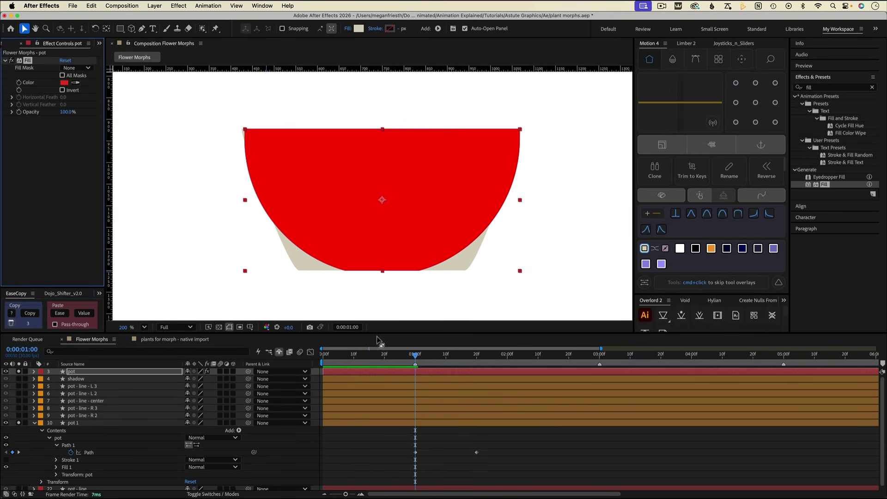
Set the red-filled pot layer's opacity to 50% and lock the layer as a tracing reference.
{"action": "key", "text": "t"}
{"action": "left_click", "coordinate": [190, 380]}
{"action": "type", "text": "50"}
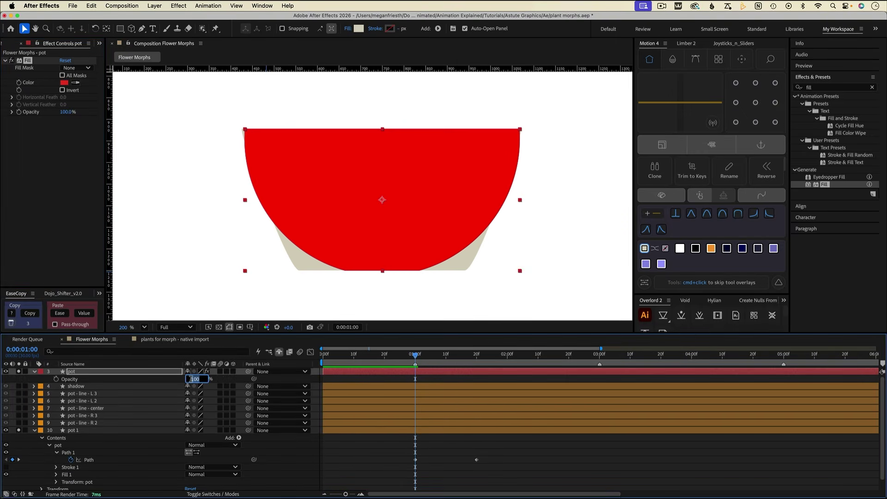
{"action": "key", "text": "Return"}
{"action": "left_click", "coordinate": [26, 372]}
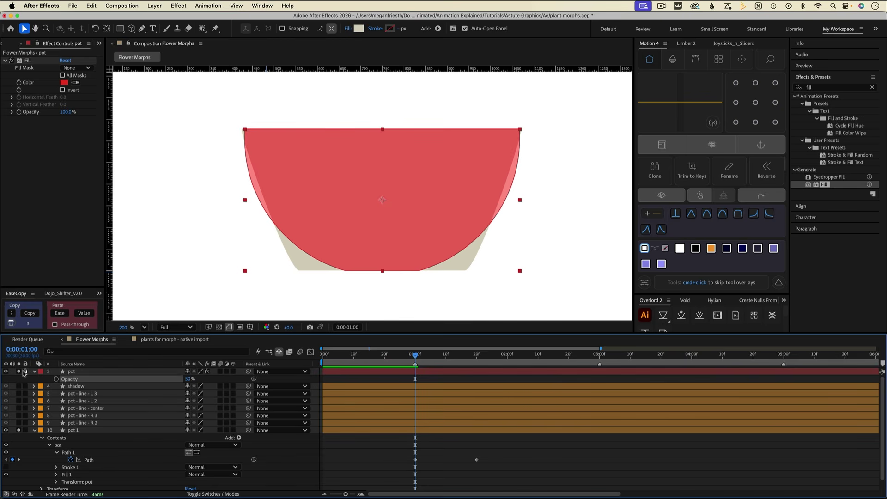
Move the bottom vertices of pot 1's path inward to the bowl's base corners and extend the right handle to follow the bowl's curve.
{"action": "left_click", "coordinate": [67, 453]}
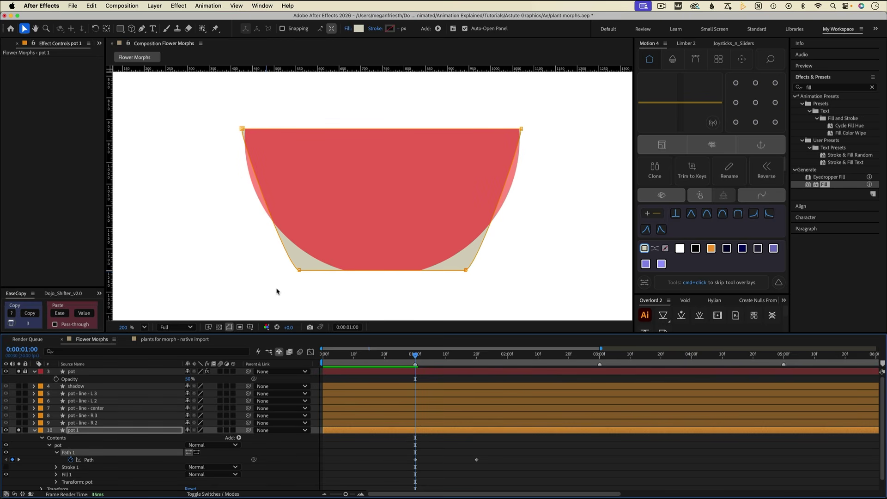
{"action": "left_click", "coordinate": [300, 270]}
{"action": "left_click_drag", "start_coordinate": [300, 270], "coordinate": [346, 272]}
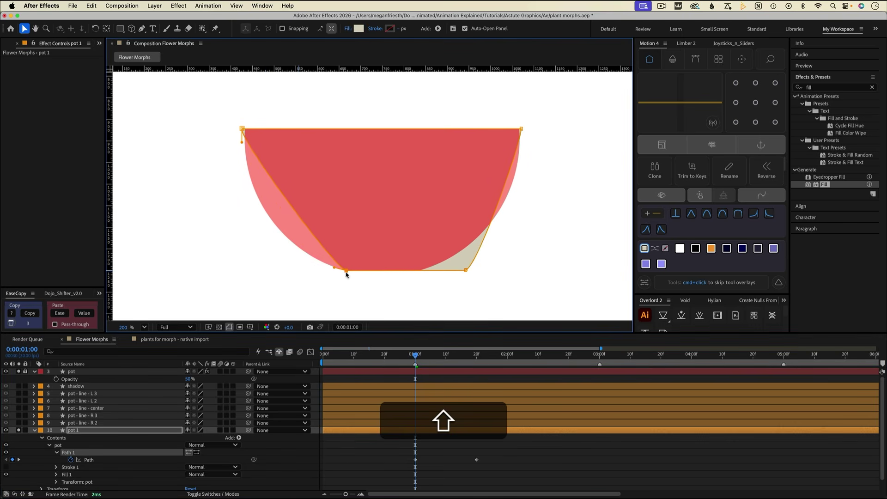
{"action": "left_click", "coordinate": [466, 270]}
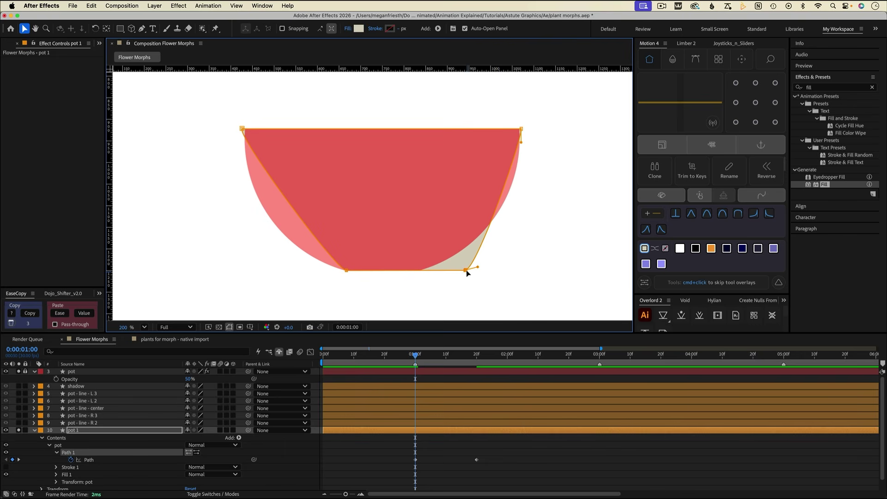
{"action": "left_click_drag", "start_coordinate": [466, 270], "coordinate": [514, 245]}
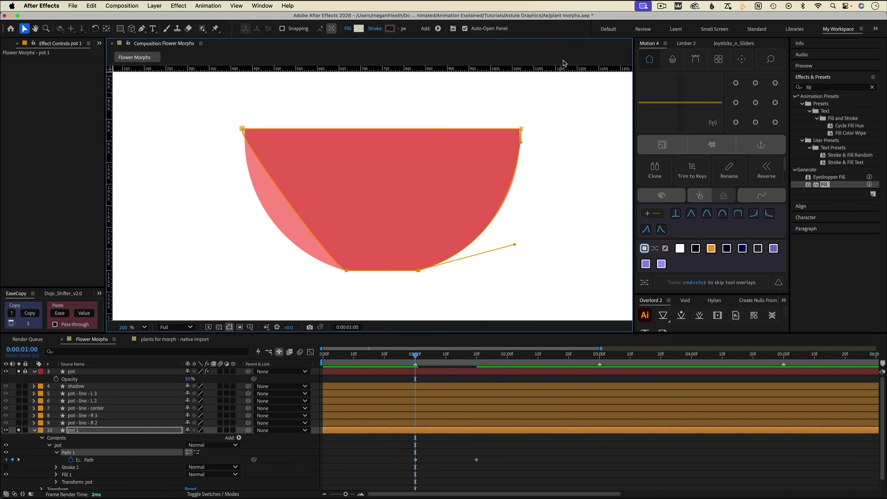
Align the top-right vertices of pot 1's path with the bowl's rim corner and adjust the right-side handles to fit its curve.
{"action": "key", "text": "super+equal"}
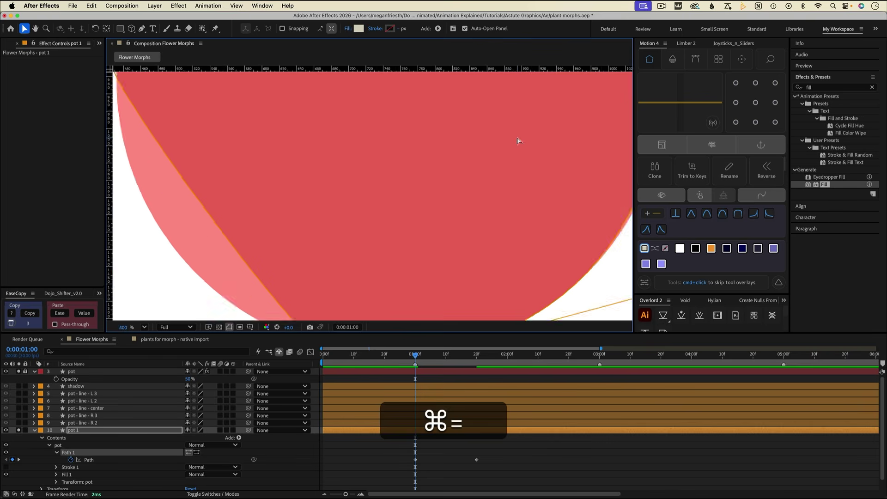
{"action": "key", "text": "super+equal"}
{"action": "key", "text": "space"}
{"action": "left_click_drag", "start_coordinate": [547, 119], "coordinate": [473, 199]}
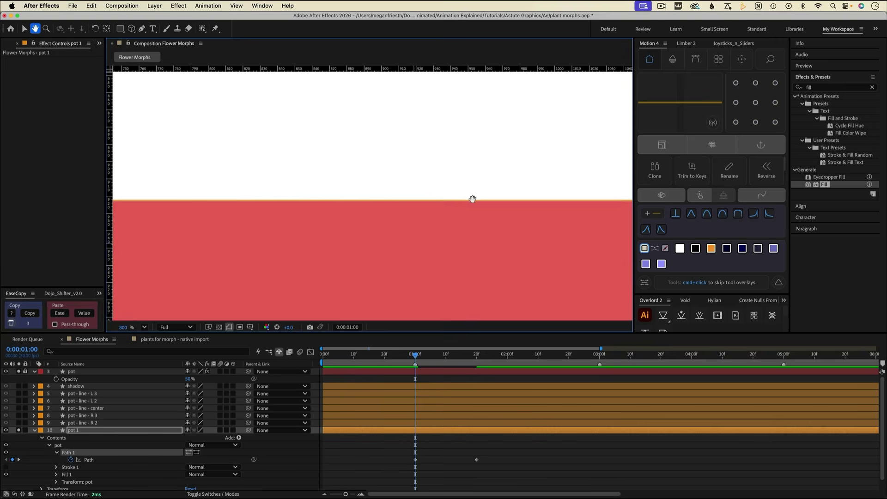
{"action": "scroll", "coordinate": [462, 196], "scroll_direction": "right", "scroll_amount": 10}
{"action": "scroll", "coordinate": [462, 196], "scroll_direction": "down", "scroll_amount": 2}
{"action": "key", "text": "shift"}
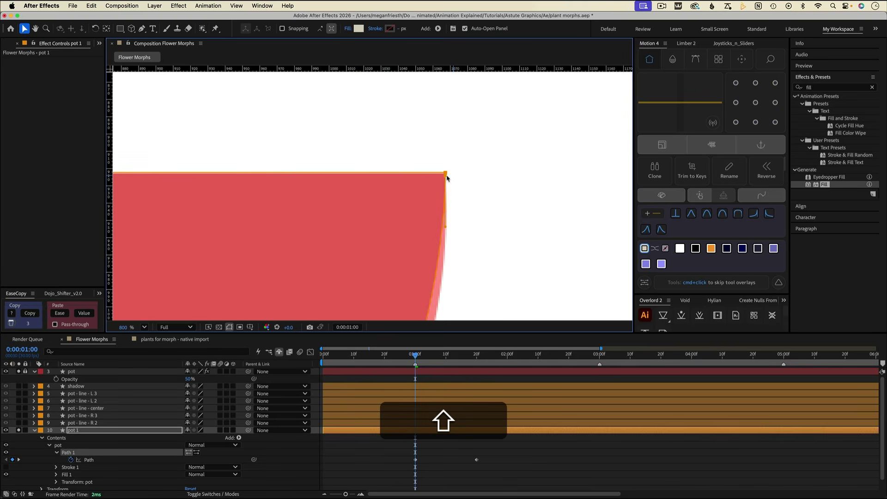
{"action": "key", "text": "super+minus"}
{"action": "key", "text": "super+minus"}
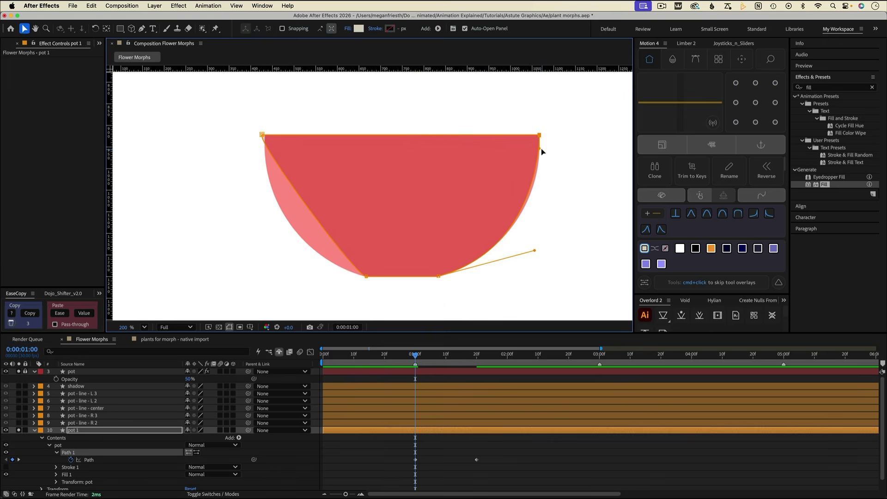
{"action": "left_click_drag", "start_coordinate": [540, 147], "coordinate": [542, 165]}
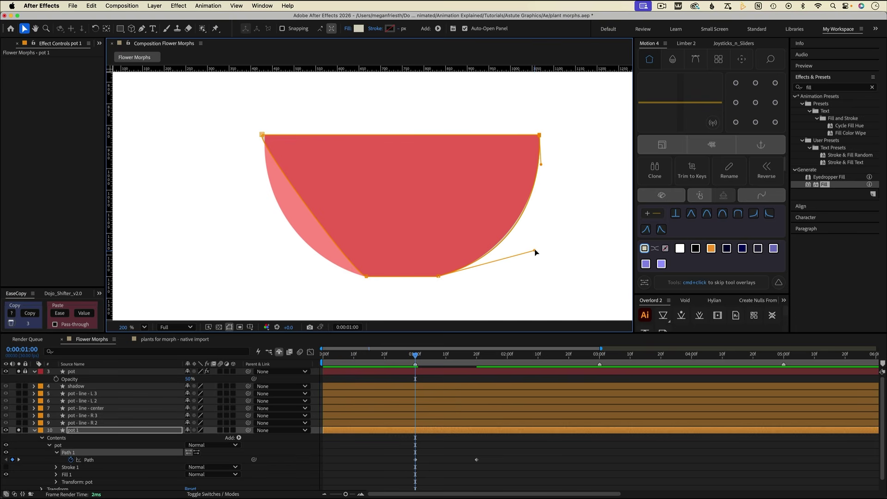
{"action": "left_click_drag", "start_coordinate": [534, 250], "coordinate": [534, 249]}
Align the top-left vertices of pot 1's path with the bowl's left rim corner.
{"action": "key", "text": "super+equal"}
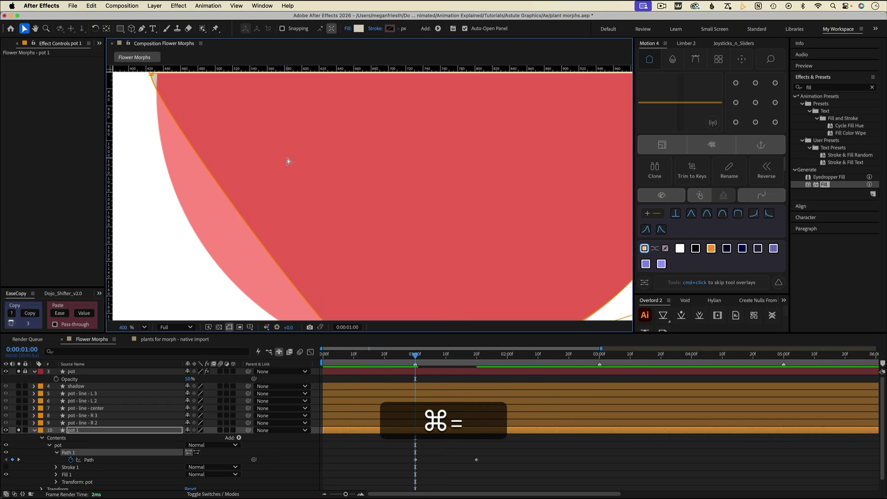
{"action": "key", "text": "space"}
{"action": "left_click_drag", "start_coordinate": [289, 162], "coordinate": [340, 167]}
{"action": "left_click_drag", "start_coordinate": [290, 107], "coordinate": [296, 107]}
{"action": "key", "text": "space"}
{"action": "left_click_drag", "start_coordinate": [403, 207], "coordinate": [363, 175]}
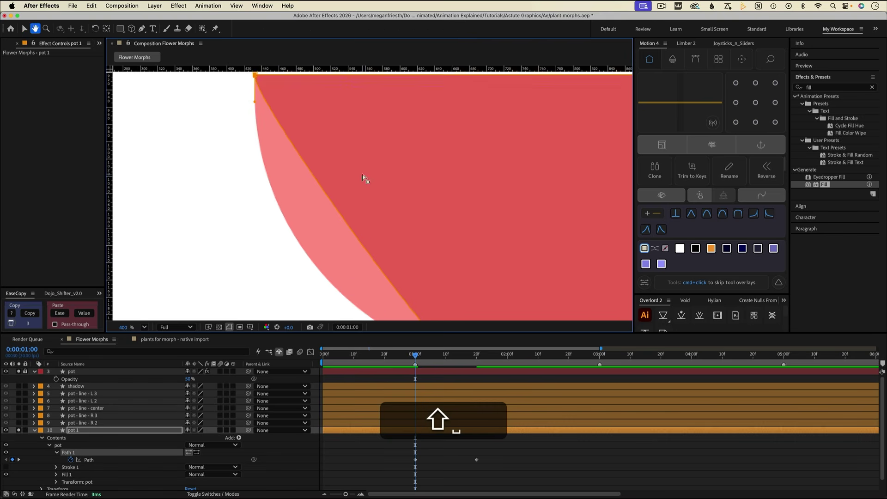
Extend and fine-tune the left-side handles of pot 1's path to match the bowl's left curve, and deselect the path.
{"action": "key", "text": "super+minus"}
{"action": "left_click_drag", "start_coordinate": [406, 278], "coordinate": [327, 253]}
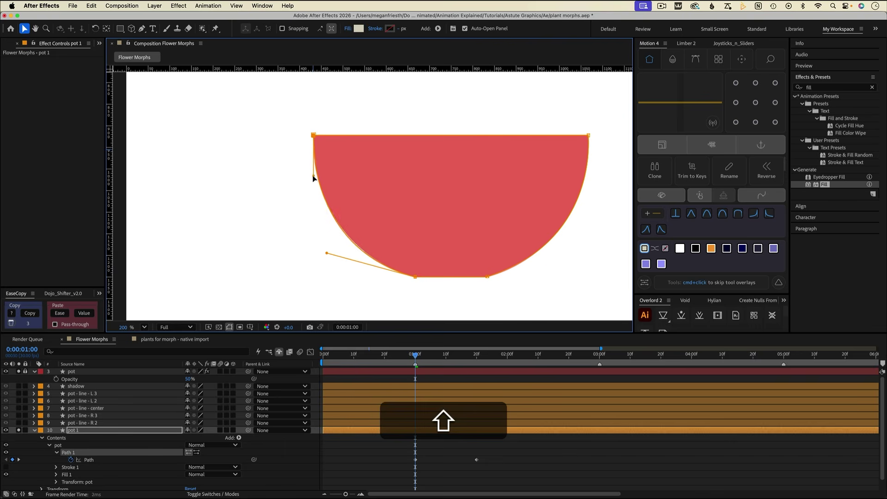
{"action": "left_click_drag", "start_coordinate": [314, 148], "coordinate": [313, 181]}
{"action": "left_click_drag", "start_coordinate": [326, 253], "coordinate": [326, 247]}
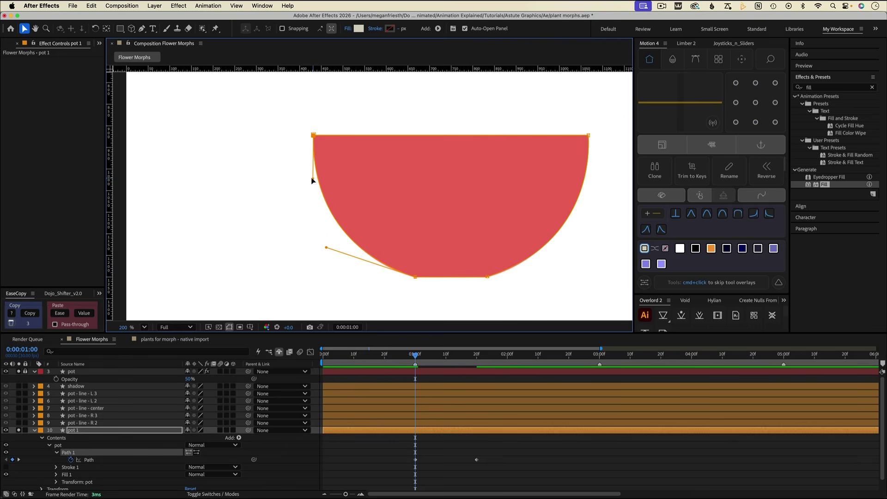
{"action": "left_click_drag", "start_coordinate": [311, 180], "coordinate": [313, 182]}
{"action": "left_click_drag", "start_coordinate": [327, 246], "coordinate": [330, 254]}
{"action": "left_click", "coordinate": [493, 234]}
{"action": "left_click_drag", "start_coordinate": [493, 234], "coordinate": [430, 233]}
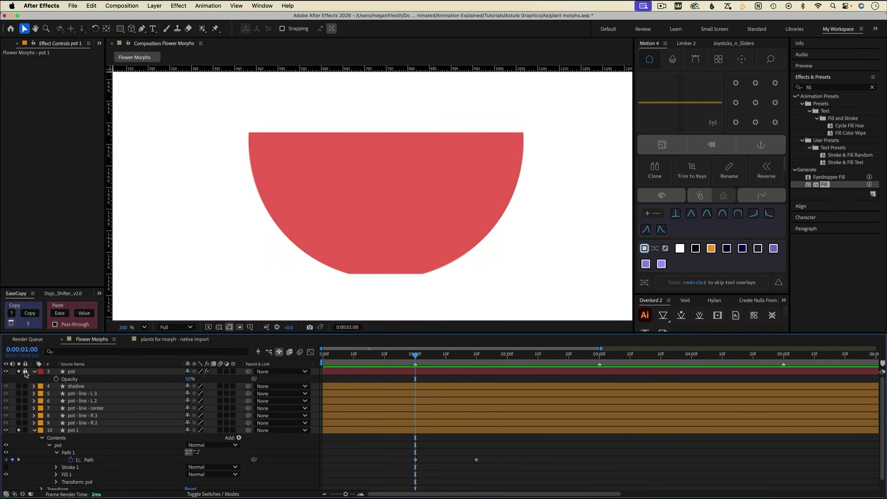
Delete the unlocked red reference pot layer and preview the pot morph animation.
{"action": "left_click", "coordinate": [70, 373]}
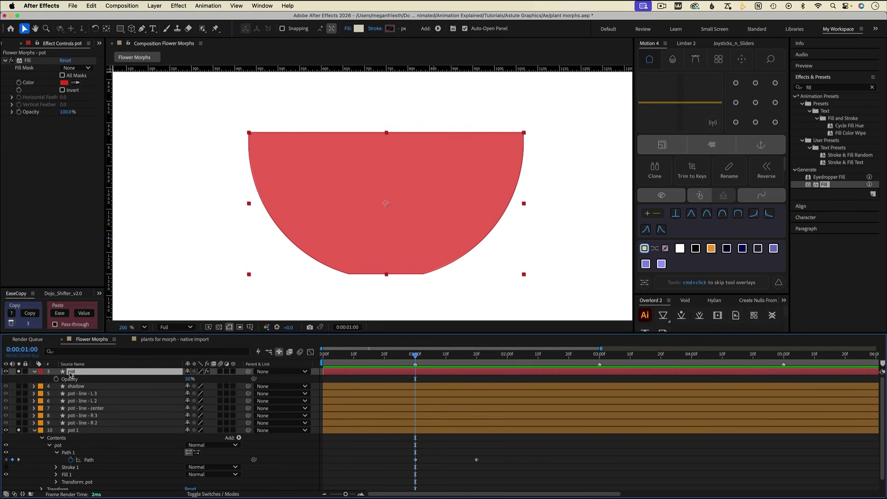
{"action": "key", "text": "BackSpace"}
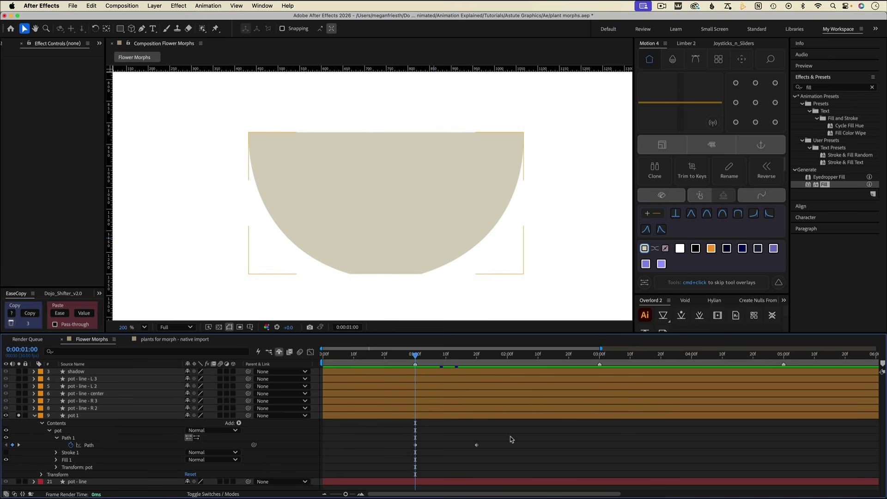
{"action": "key", "text": "space"}
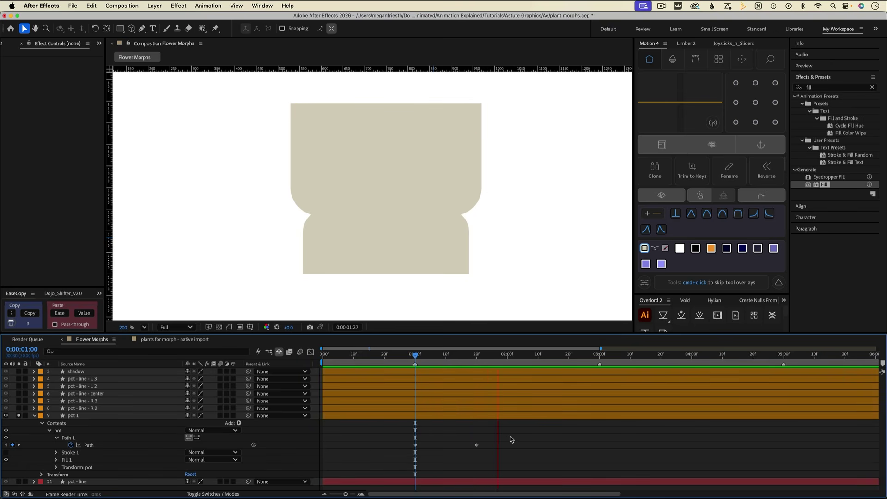
{"action": "key", "text": "space"}
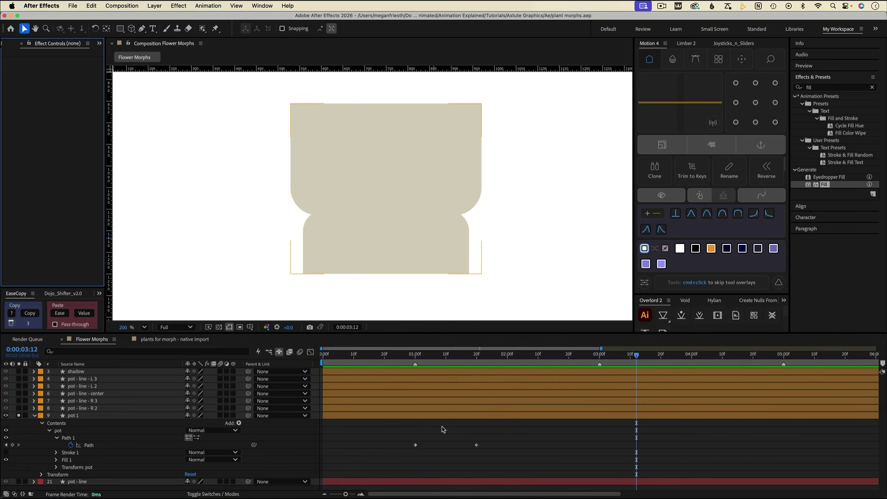
Move the pot - line layer directly above pot 1 and solo the shadow layer to compare it at 0:00:01:20.
{"action": "left_click", "coordinate": [88, 482]}
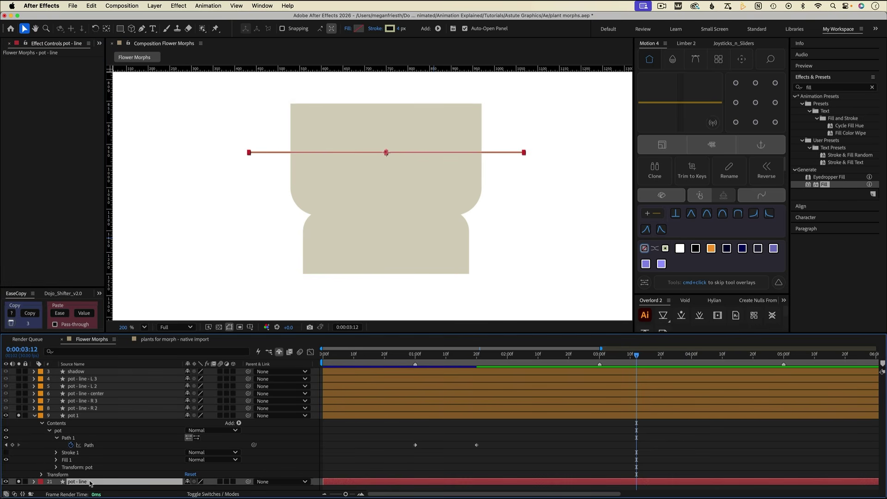
{"action": "left_click_drag", "start_coordinate": [84, 482], "coordinate": [83, 415]}
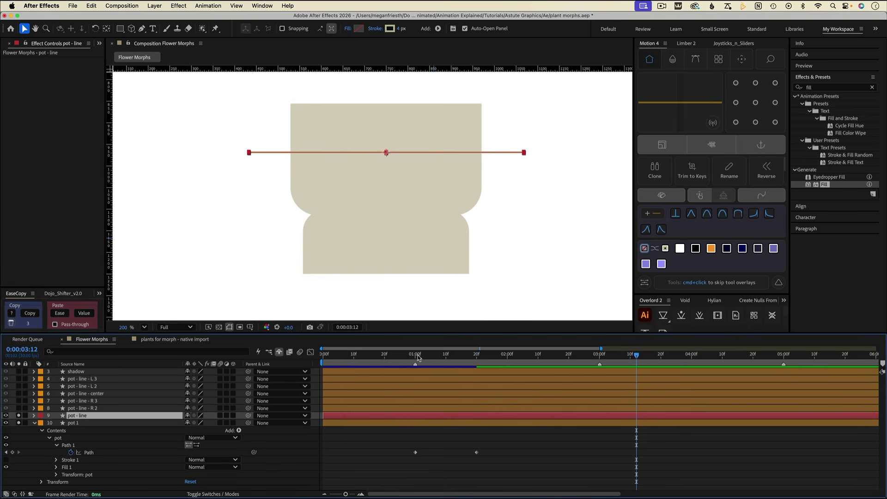
{"action": "left_click", "coordinate": [417, 356]}
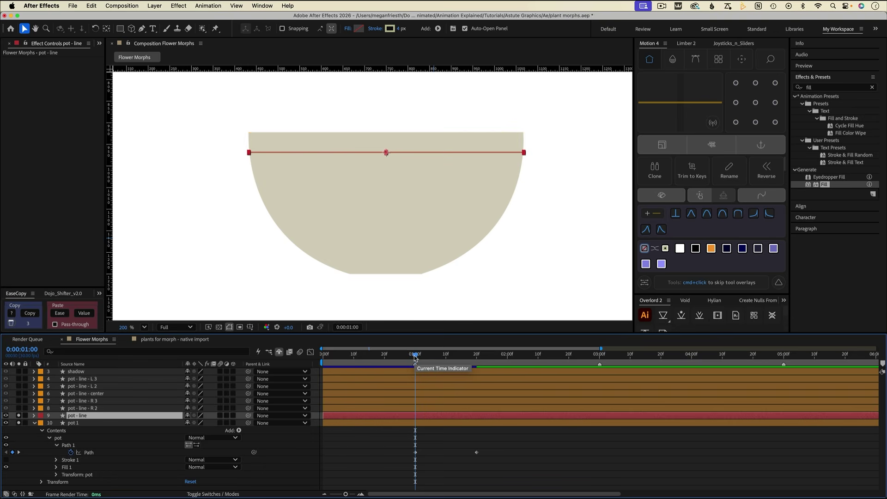
{"action": "left_click_drag", "start_coordinate": [417, 356], "coordinate": [475, 364]}
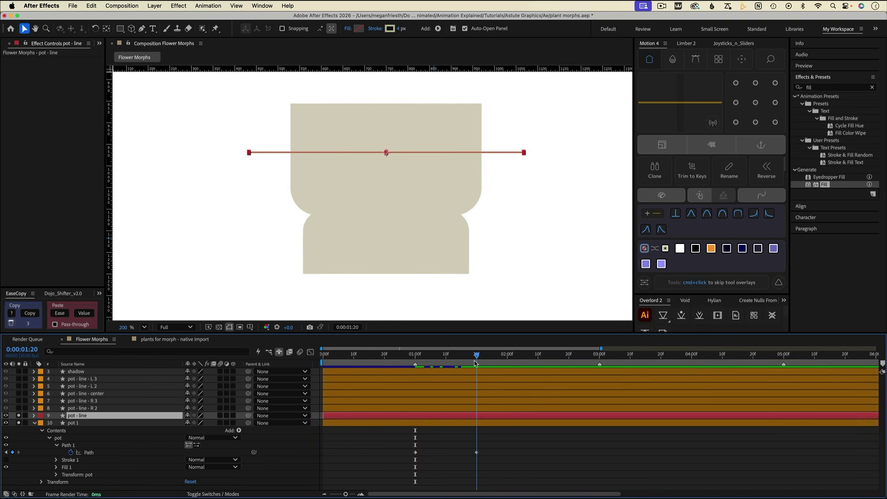
{"action": "left_click", "coordinate": [18, 372]}
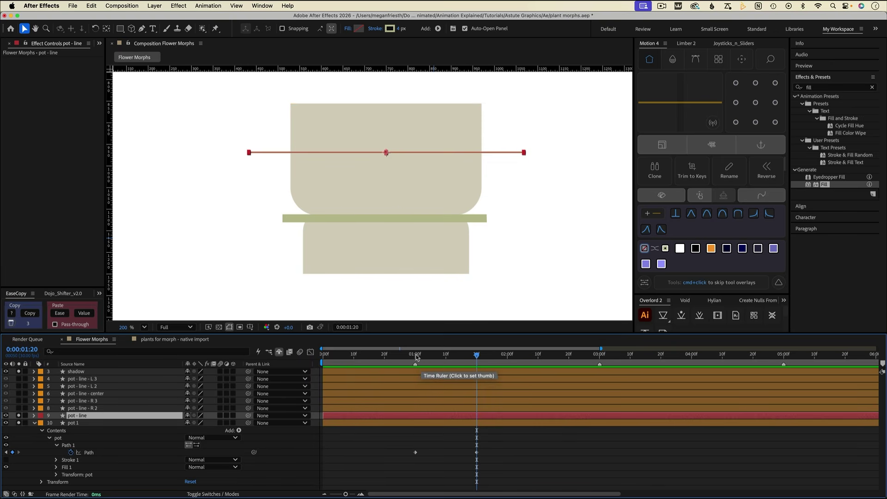
Add starting Position and Stroke Width keyframes to the pot - line layer at 0:00:01:00.
{"action": "left_click", "coordinate": [416, 355]}
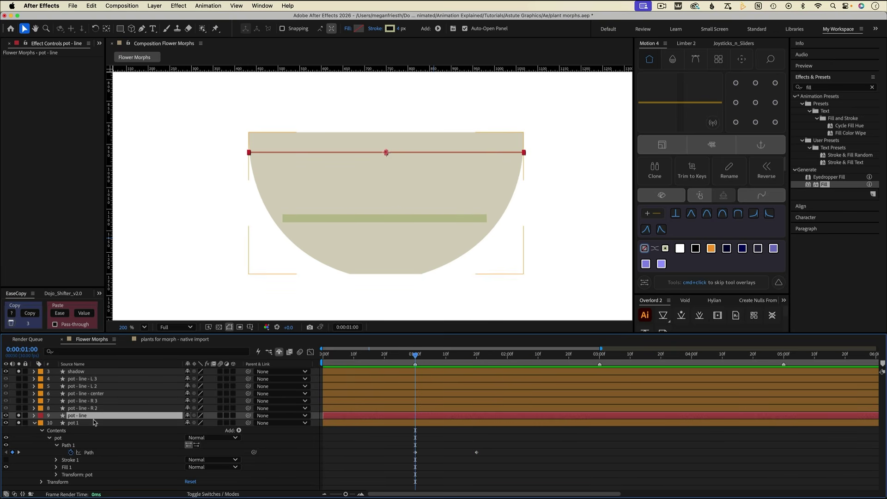
{"action": "key", "text": "p"}
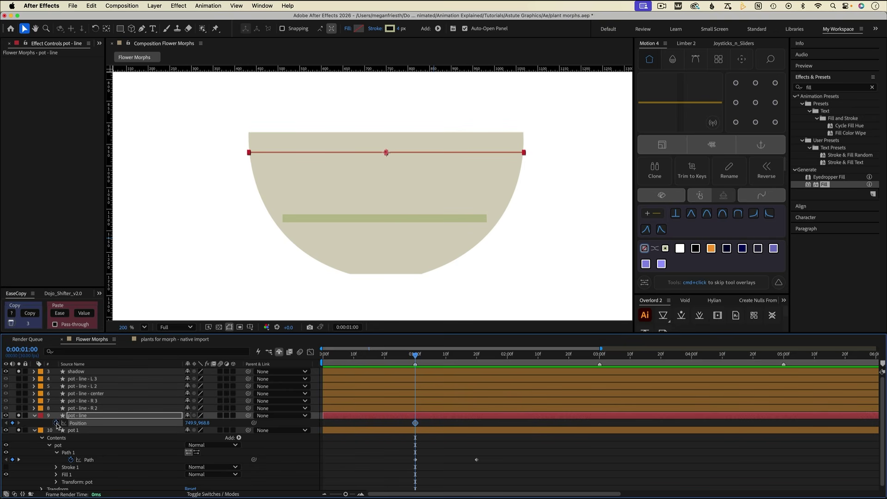
{"action": "left_click", "coordinate": [34, 415]}
{"action": "left_click", "coordinate": [34, 416]}
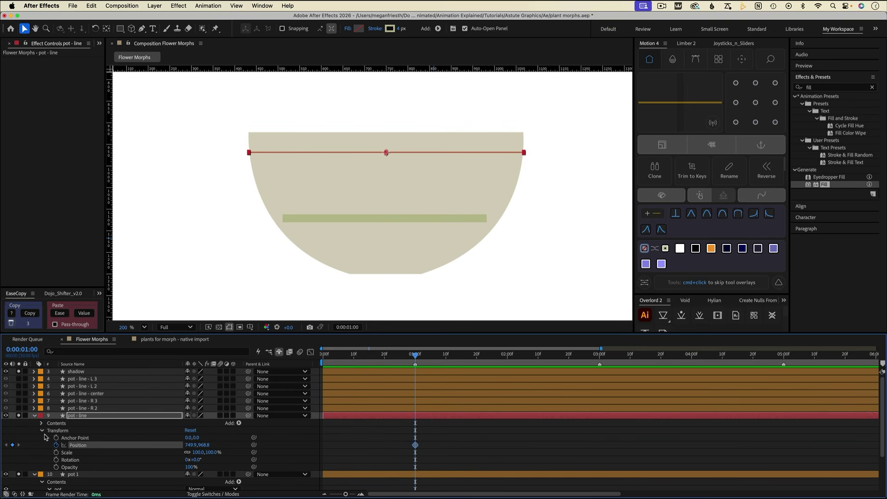
{"action": "left_click", "coordinate": [42, 424]}
{"action": "left_click", "coordinate": [56, 445]}
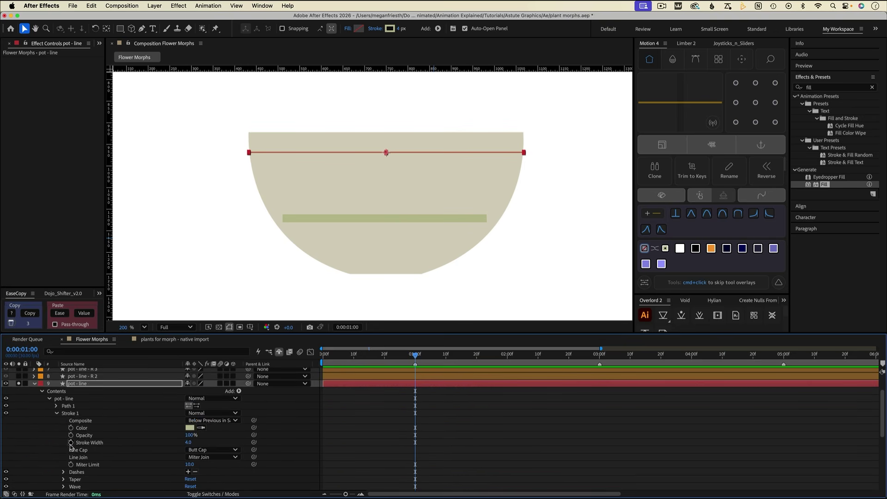
{"action": "left_click", "coordinate": [70, 443]}
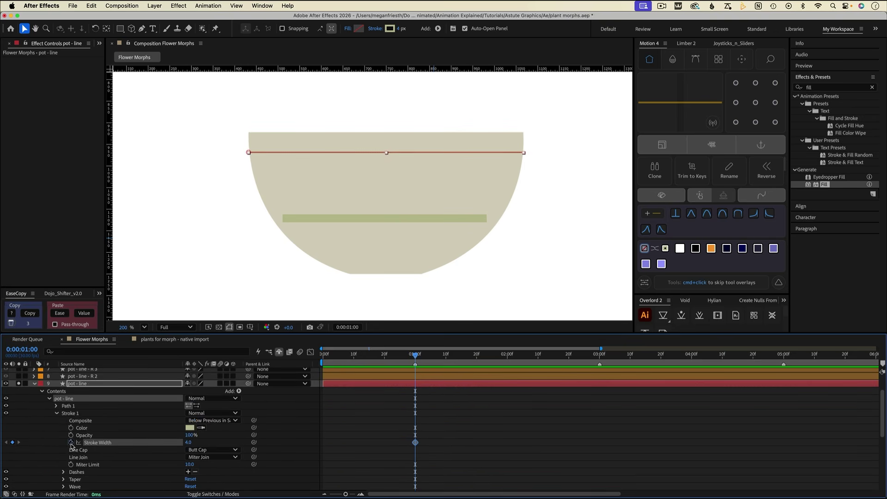
At 0:00:01:20, set pot - line's Y position to 1121.8 and its stroke width to 19, and collapse both pot layers' properties.
{"action": "left_click", "coordinate": [477, 361]}
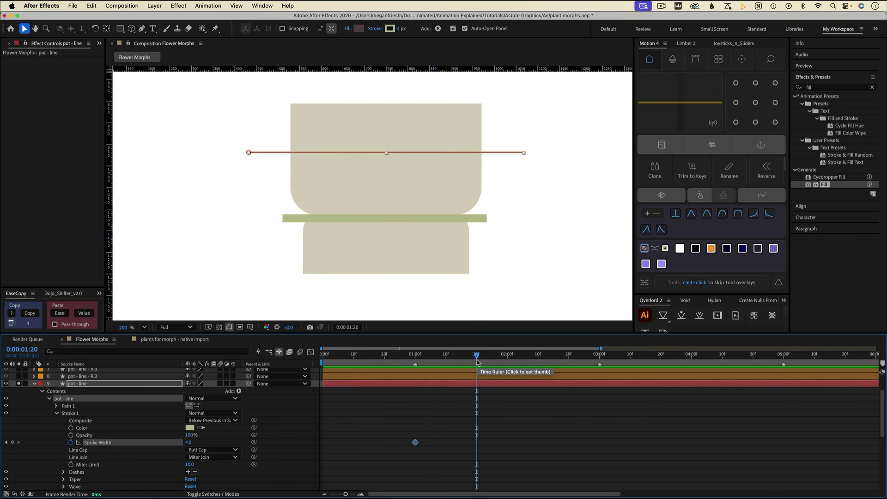
{"action": "scroll", "coordinate": [169, 445], "scroll_direction": "down", "scroll_amount": 5}
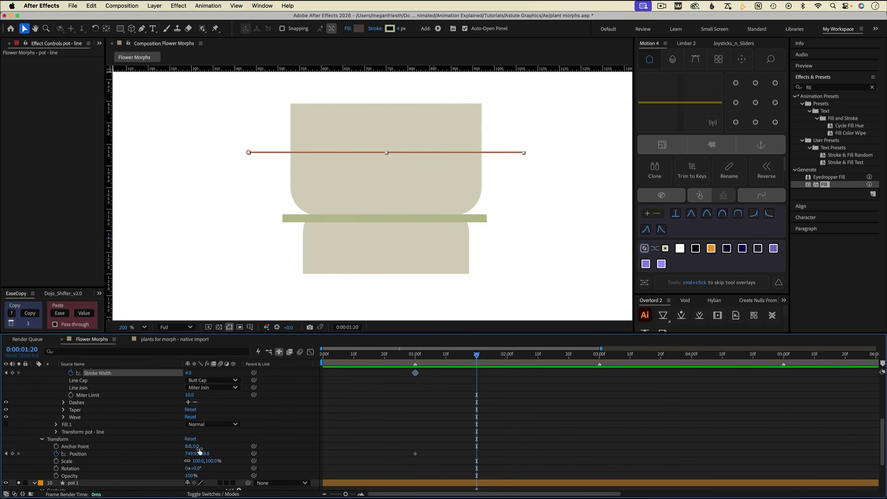
{"action": "left_click_drag", "start_coordinate": [202, 453], "coordinate": [266, 460]}
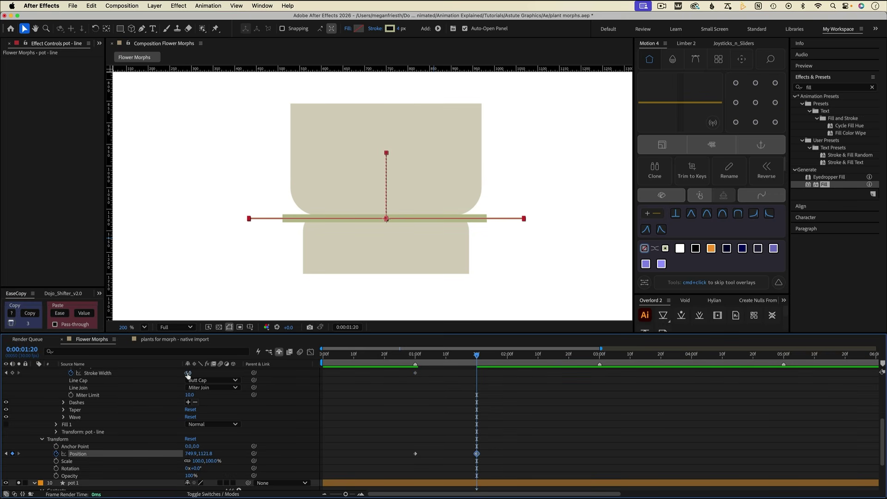
{"action": "left_click_drag", "start_coordinate": [187, 374], "coordinate": [267, 405]}
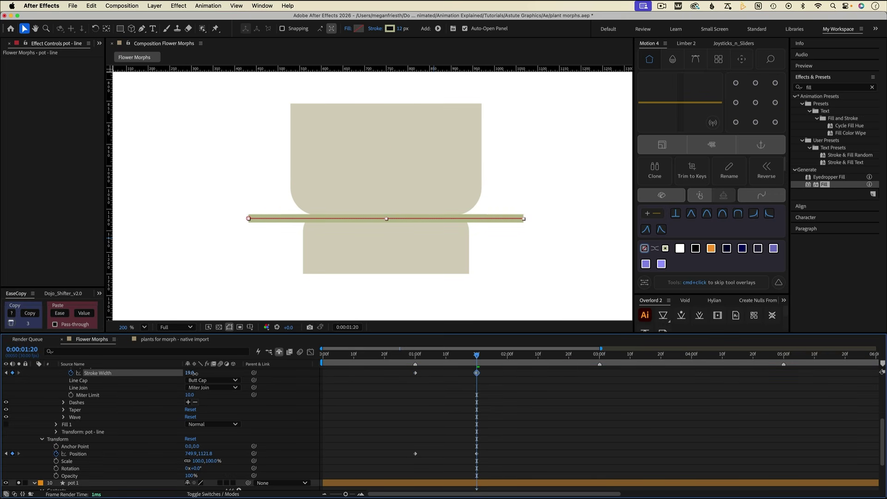
{"action": "scroll", "coordinate": [281, 410], "scroll_direction": "up", "scroll_amount": 4}
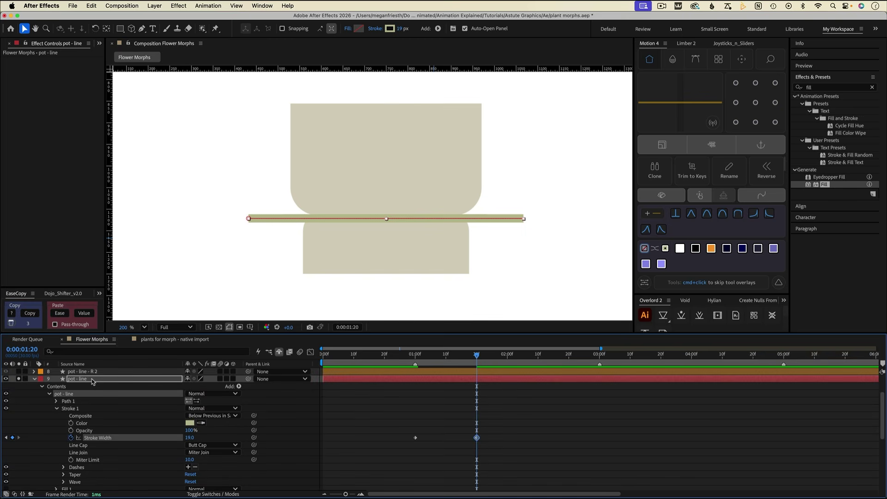
{"action": "left_click", "coordinate": [34, 379]}
{"action": "left_click", "coordinate": [34, 423]}
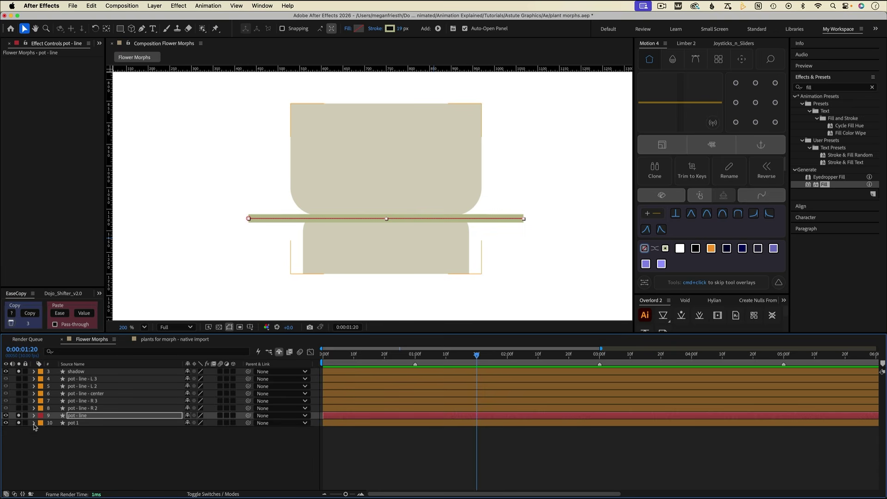
Set pot 1 as the track matte for pot - line and make pot 1 visible again in the soloed view.
{"action": "left_click", "coordinate": [197, 494]}
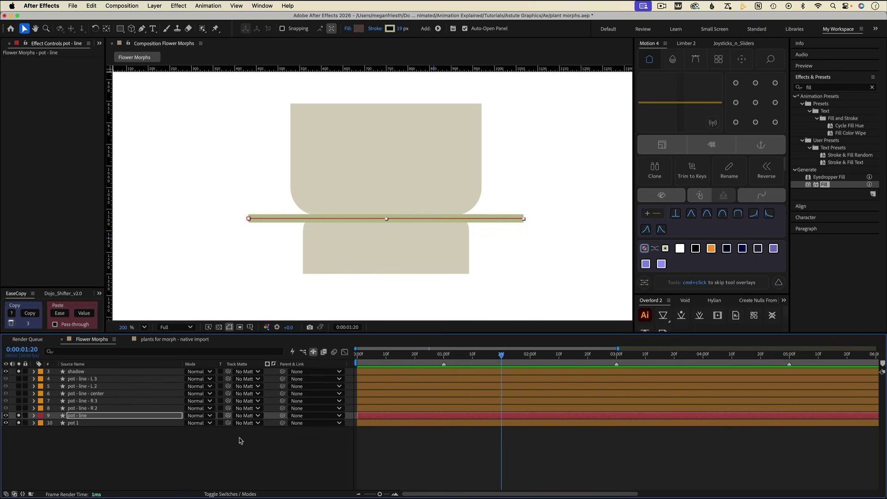
{"action": "scroll", "coordinate": [176, 431], "scroll_direction": "right", "scroll_amount": 2}
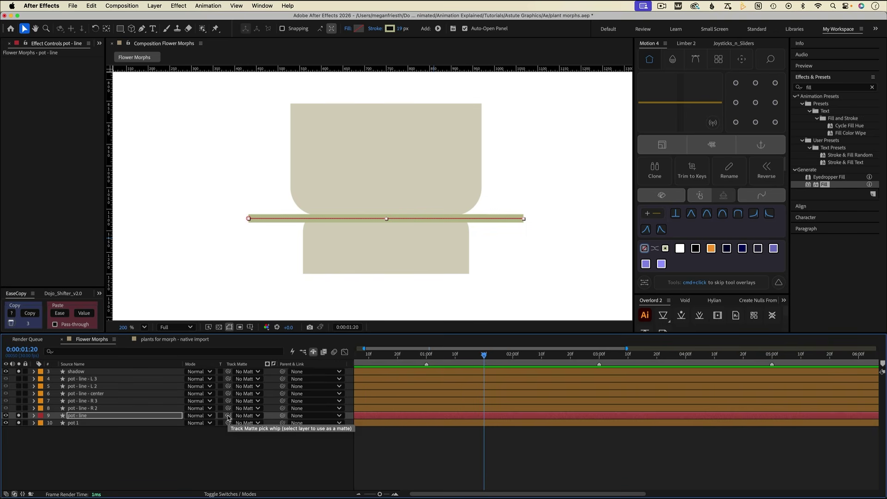
{"action": "left_click_drag", "start_coordinate": [227, 415], "coordinate": [188, 423]}
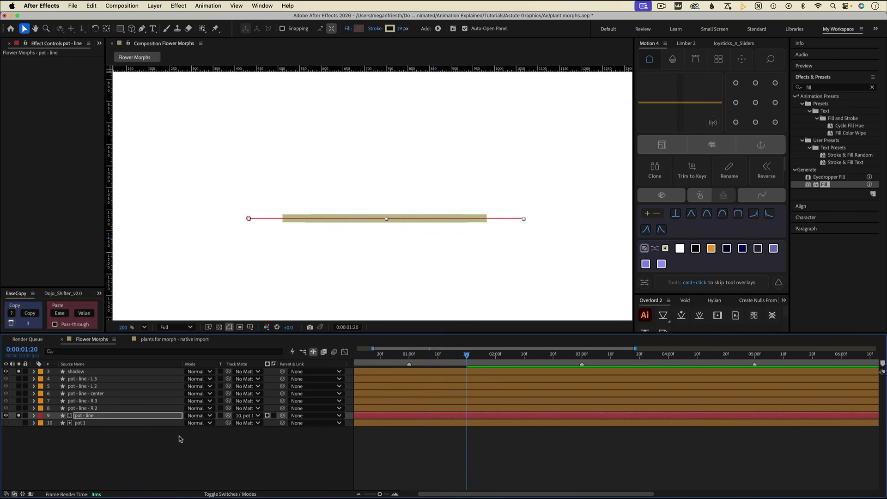
{"action": "left_click", "coordinate": [81, 425]}
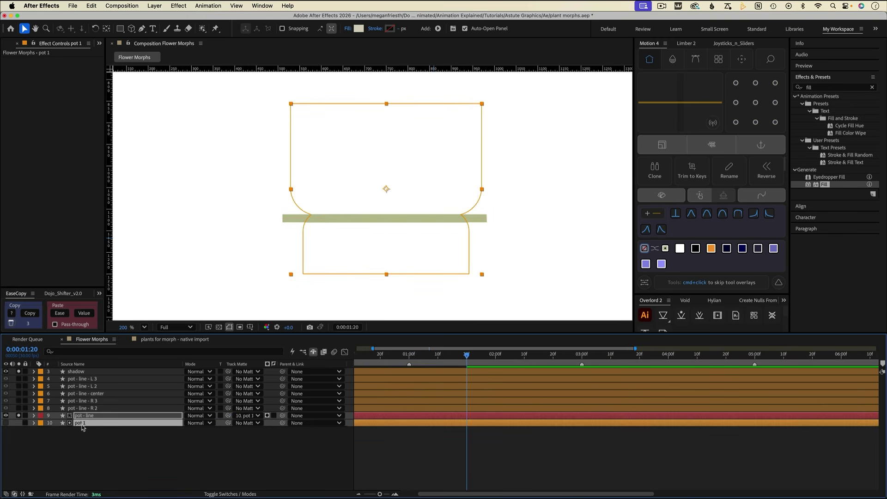
{"action": "left_click", "coordinate": [19, 423]}
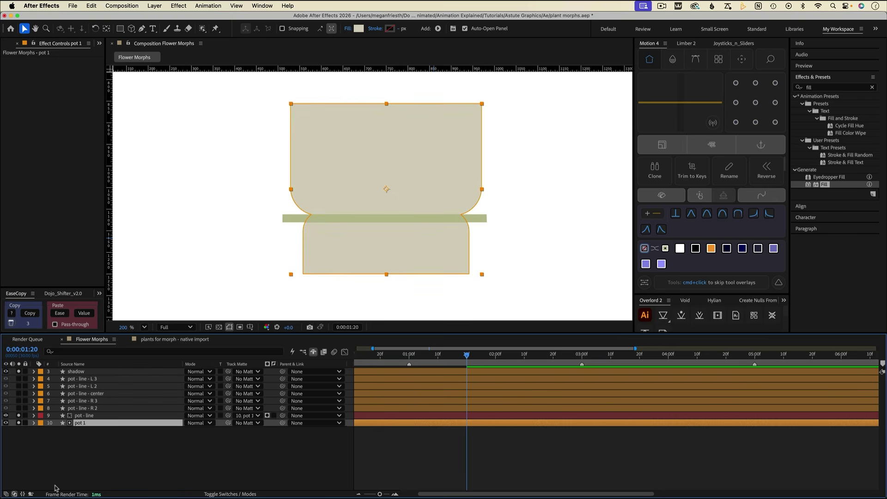
Delete the shadow reference layer and preview the pot morph from 0:00:01:00.
{"action": "left_click", "coordinate": [84, 372]}
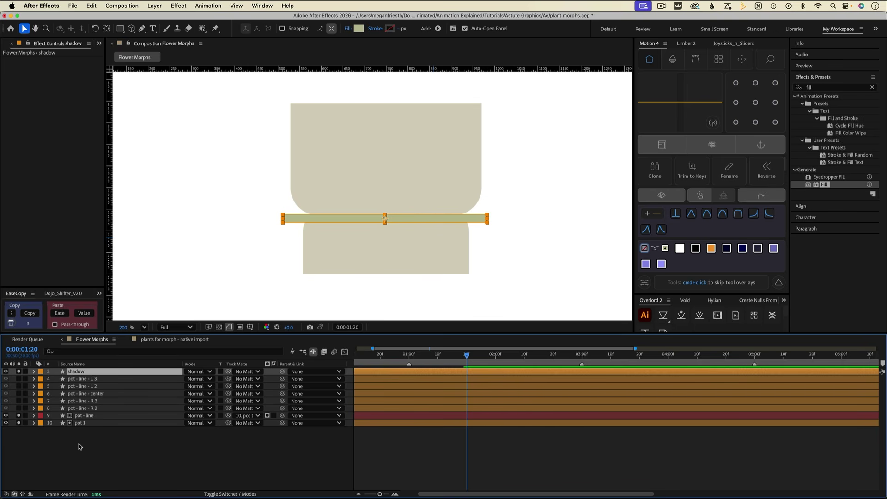
{"action": "key", "text": "BackSpace"}
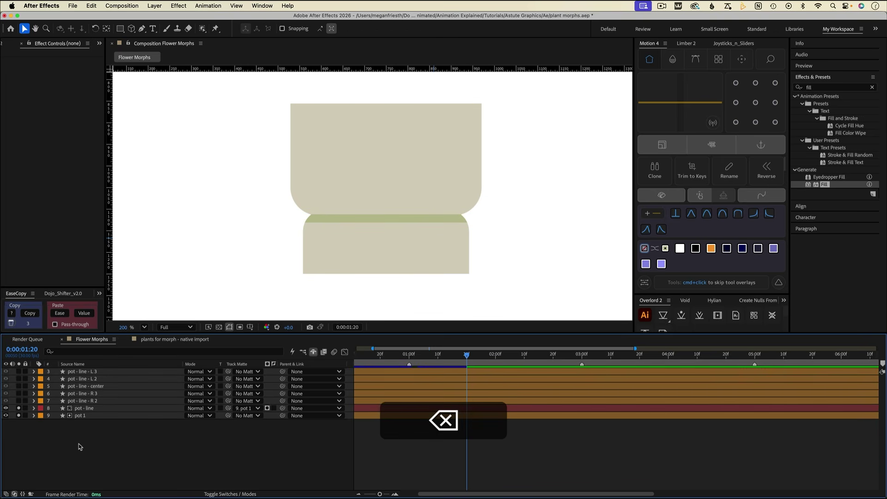
{"action": "left_click", "coordinate": [409, 358]}
{"action": "key", "text": "space"}
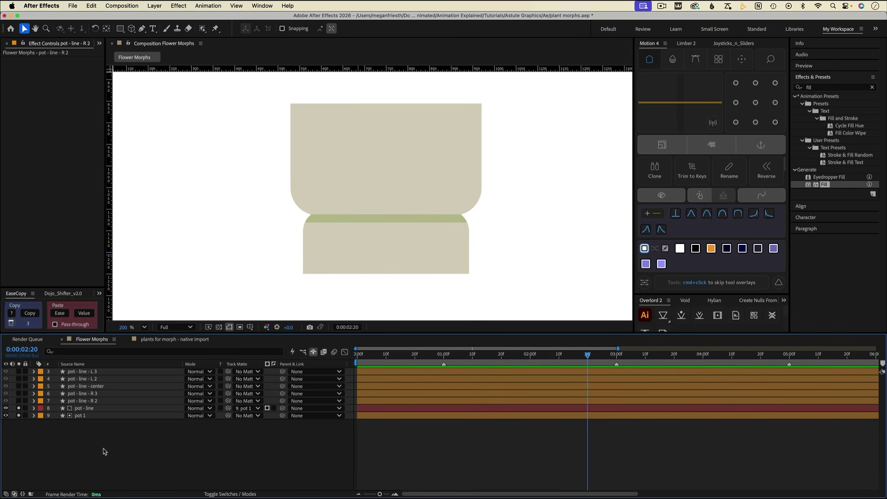
At 0:00:01:20, unsolo the pot layers, select the five vertical pot line layers and filter their properties by "path".
{"action": "left_click", "coordinate": [502, 364]}
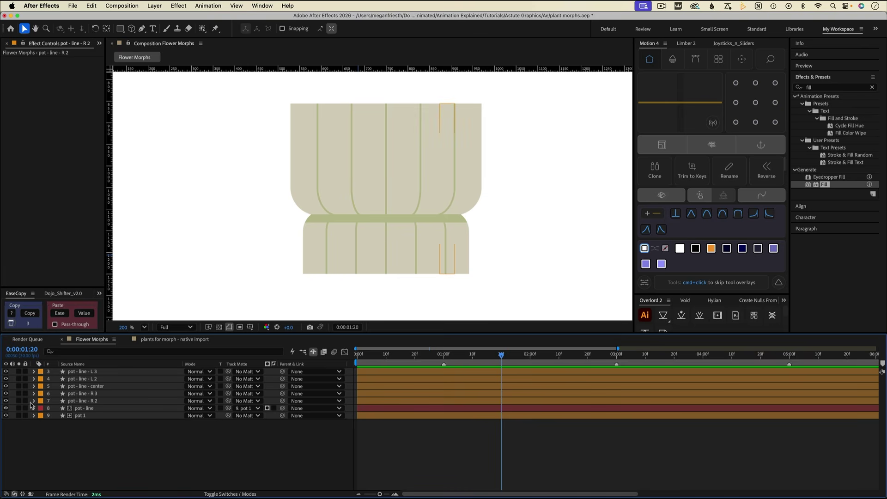
{"action": "left_click", "coordinate": [83, 371]}
{"action": "left_click", "coordinate": [83, 401], "text": "shift"}
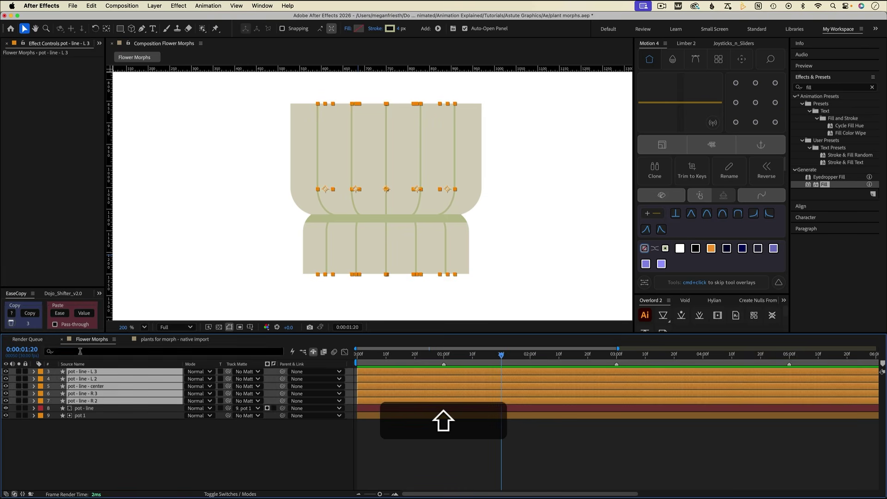
{"action": "left_click", "coordinate": [81, 352]}
{"action": "type", "text": "path"}
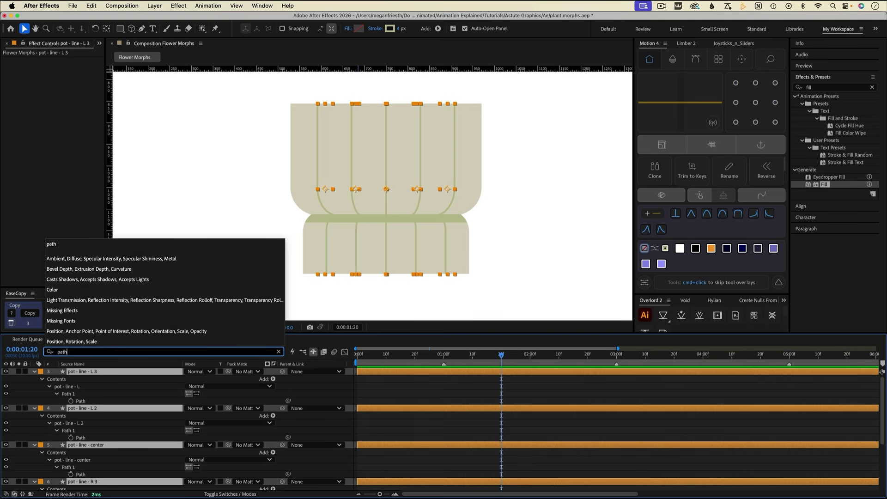
{"action": "left_click", "coordinate": [110, 353]}
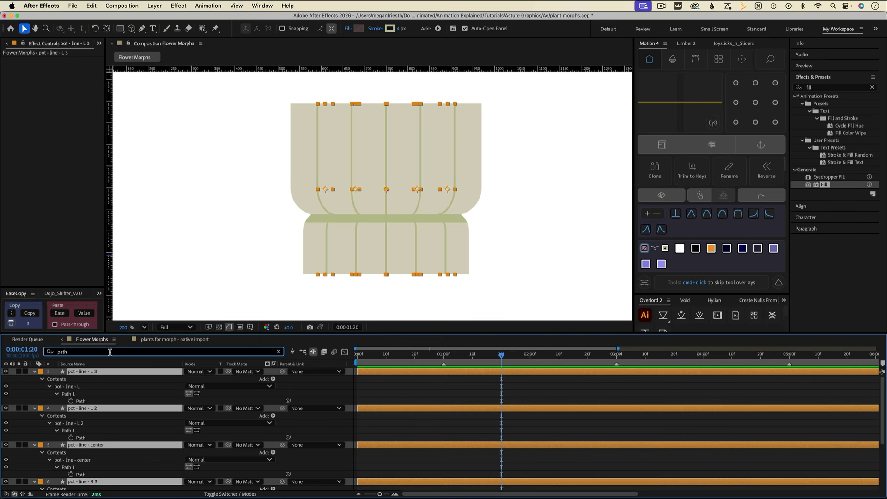
Add Path keyframes at 0:00:01:20 to pot - line - L 3, L 2, center, R 3 and R 2.
{"action": "left_click", "coordinate": [71, 401]}
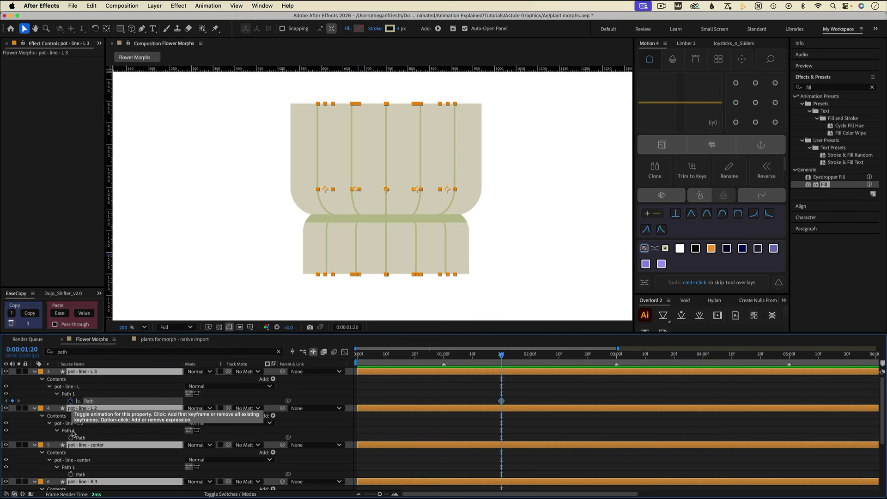
{"action": "left_click", "coordinate": [71, 437]}
{"action": "left_click", "coordinate": [71, 475]}
{"action": "scroll", "coordinate": [71, 476], "scroll_direction": "down", "scroll_amount": 3}
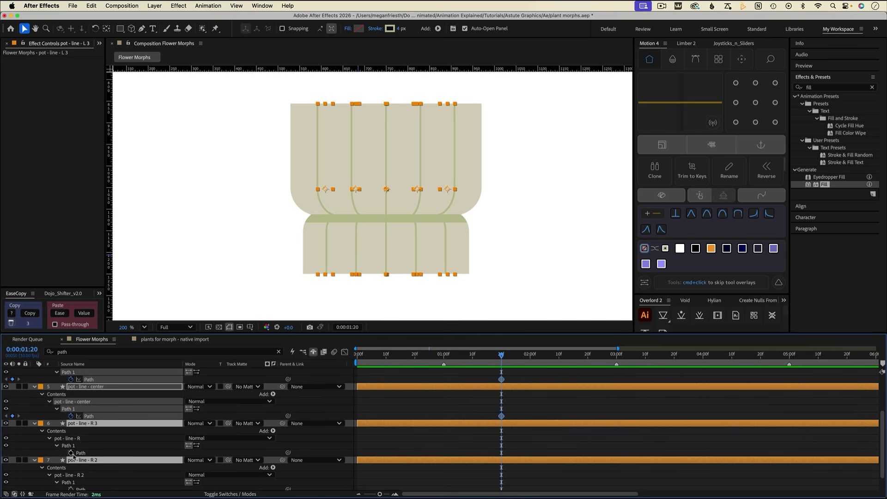
{"action": "left_click", "coordinate": [73, 457]}
{"action": "scroll", "coordinate": [83, 475], "scroll_direction": "down", "scroll_amount": 1}
{"action": "left_click", "coordinate": [70, 475]}
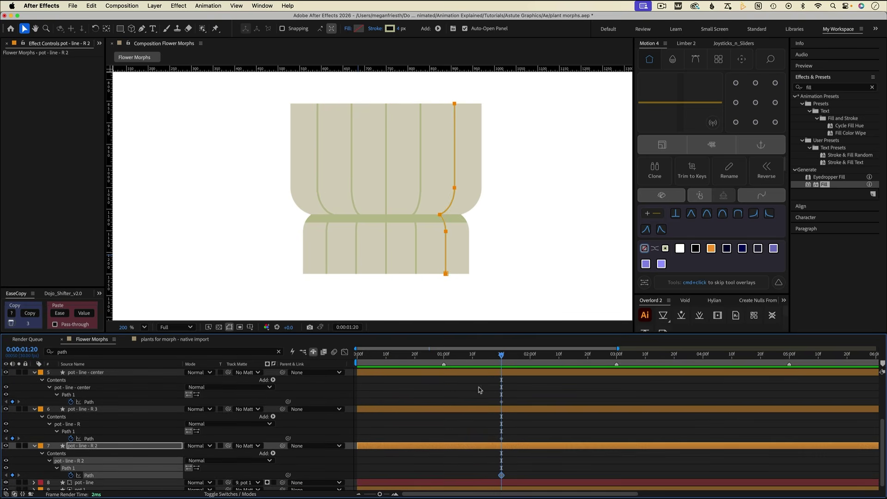
At 0:00:01:00, convert the curved middle vertices of the pot - line - R 2 path to corner points with the Convert Vertex tool.
{"action": "left_click", "coordinate": [444, 358]}
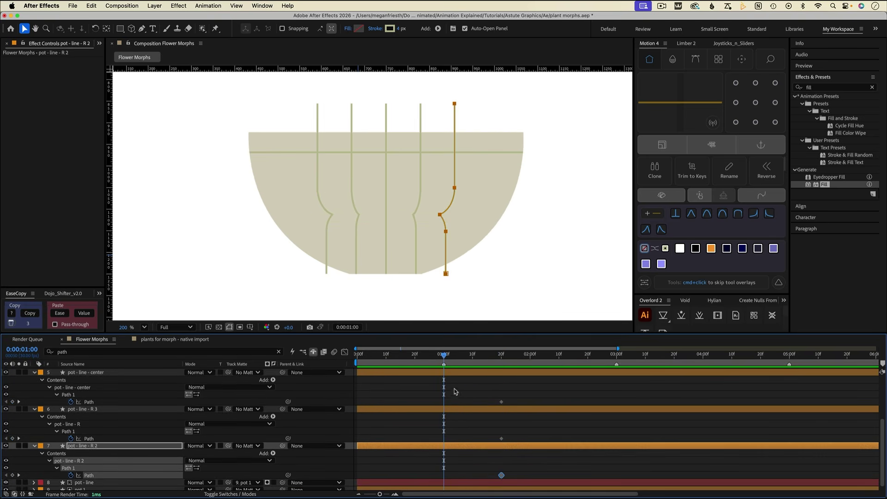
{"action": "left_click", "coordinate": [463, 436]}
{"action": "left_click", "coordinate": [442, 215]}
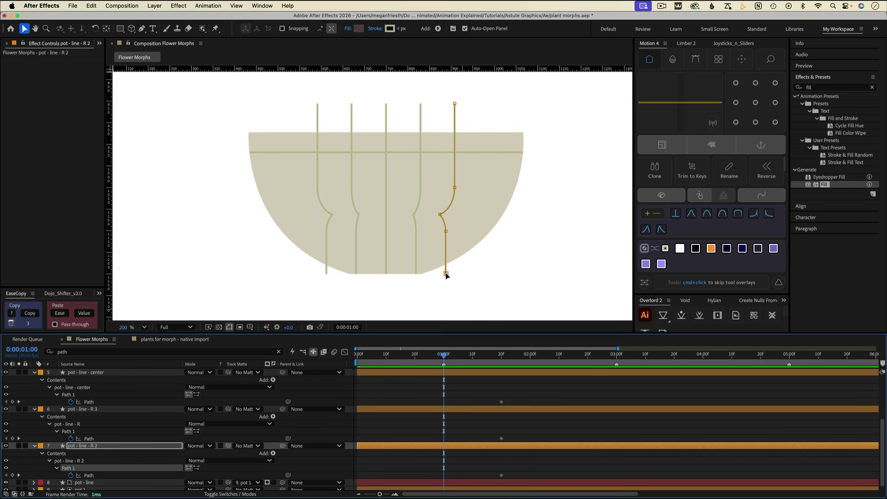
{"action": "left_click", "coordinate": [141, 29]}
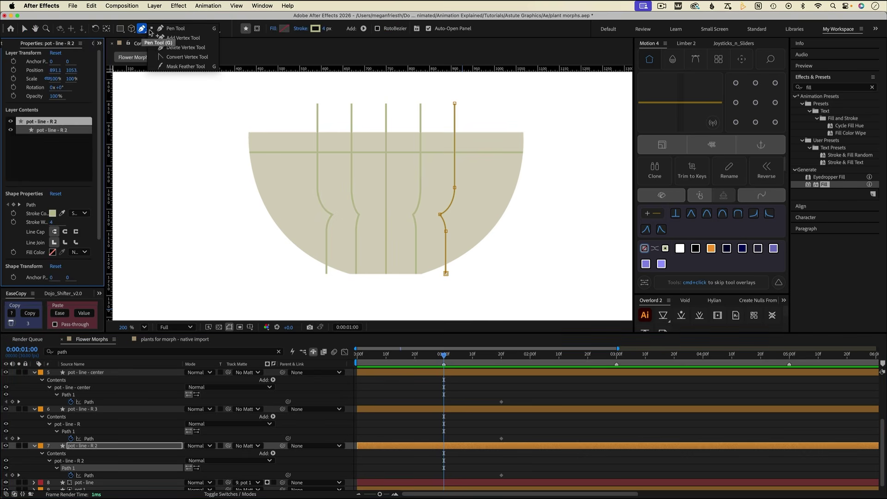
{"action": "left_click", "coordinate": [178, 56]}
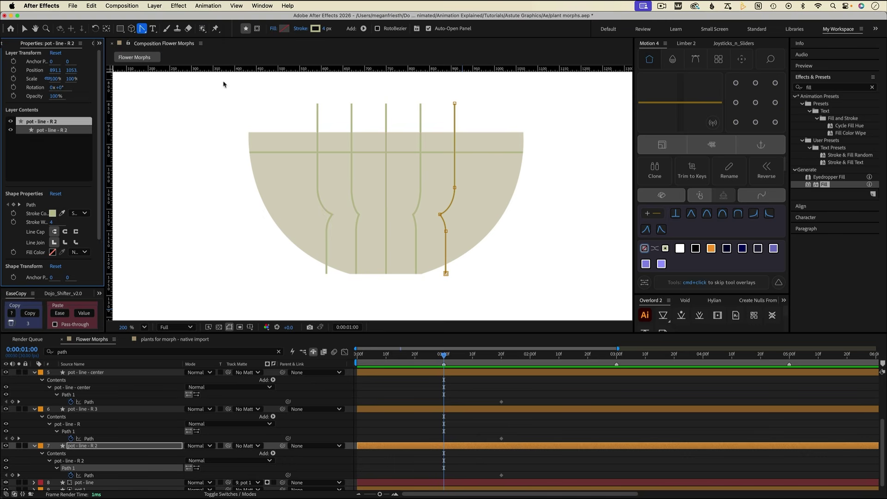
{"action": "left_click", "coordinate": [446, 231]}
{"action": "left_click", "coordinate": [440, 215]}
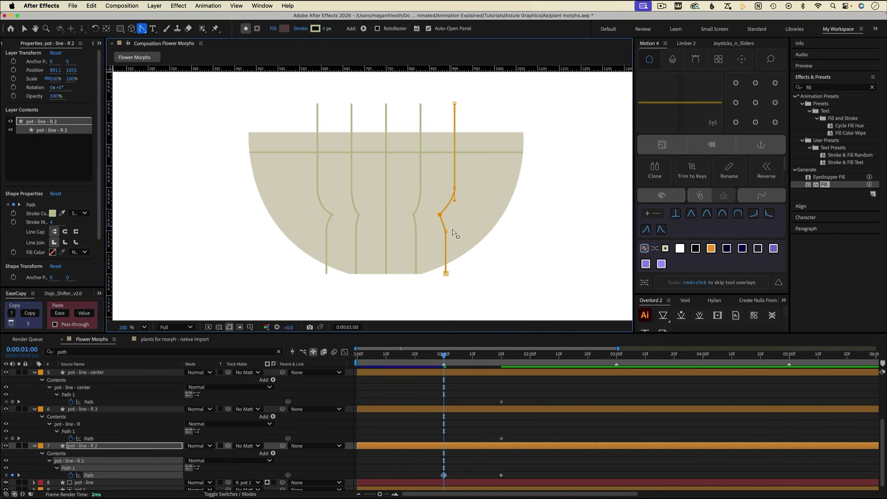
{"action": "left_click", "coordinate": [456, 200]}
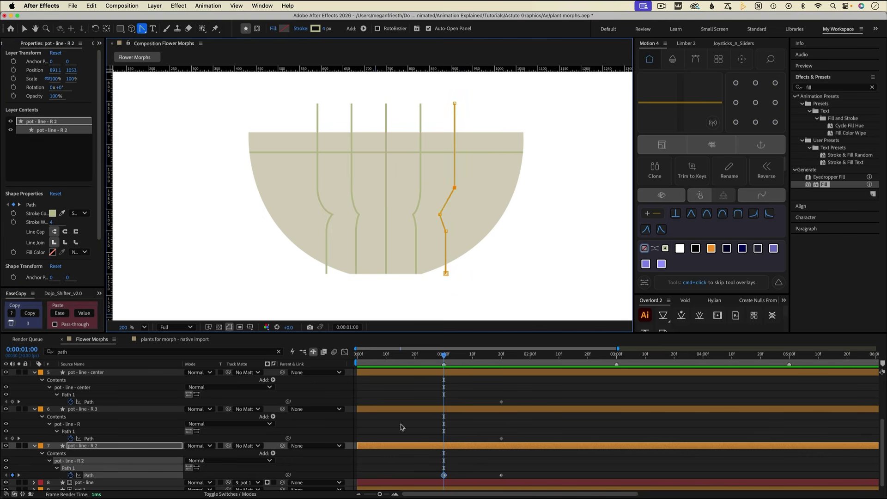
Compare the pot - line - R 2 path between 0:00:01:20 and 0:00:01:00, and return to the Selection tool.
{"action": "left_click", "coordinate": [503, 360]}
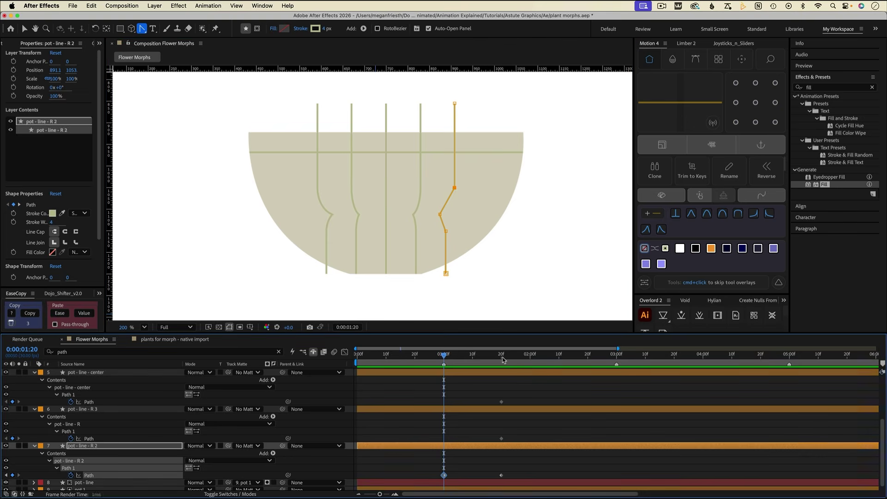
{"action": "left_click_drag", "start_coordinate": [503, 359], "coordinate": [444, 360]}
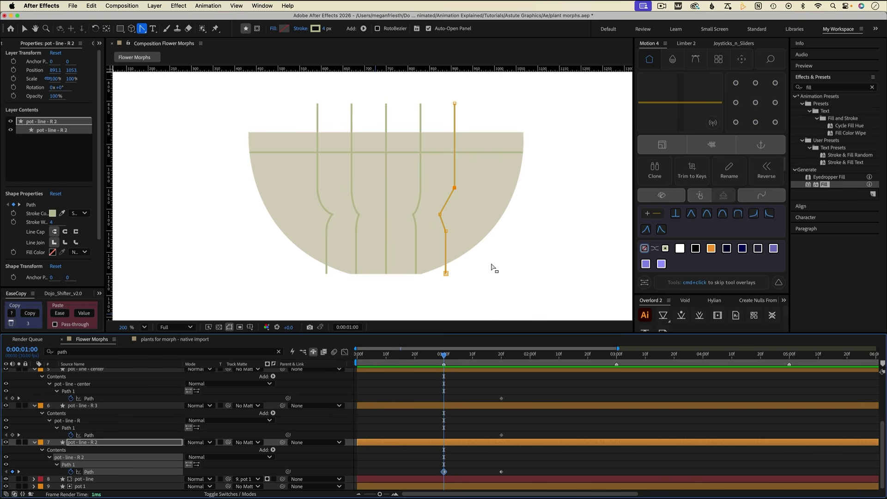
{"action": "key", "text": "v"}
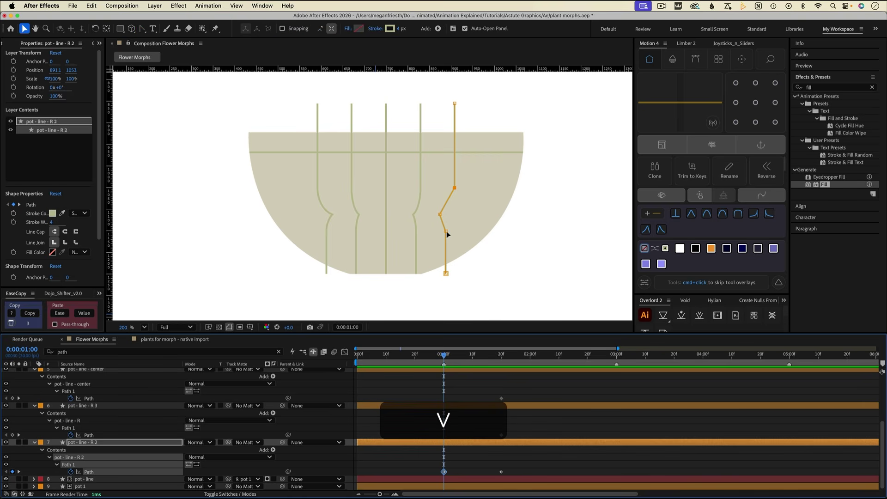
Straighten the pot - line - R 2 path at 0:00:01:00 by stacking the middle vertices on the end vertex and aligning it below the start.
{"action": "left_click_drag", "start_coordinate": [446, 231], "coordinate": [448, 273]}
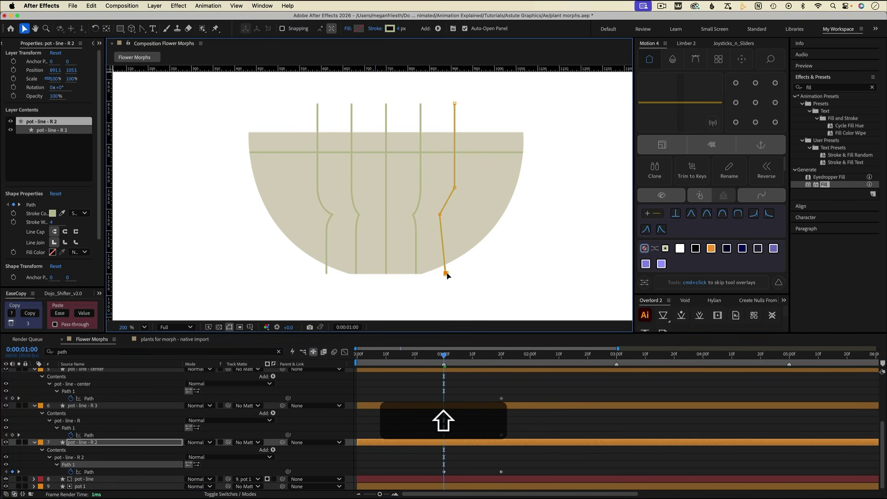
{"action": "left_click_drag", "start_coordinate": [440, 214], "coordinate": [447, 274]}
{"action": "left_click_drag", "start_coordinate": [454, 188], "coordinate": [446, 273]}
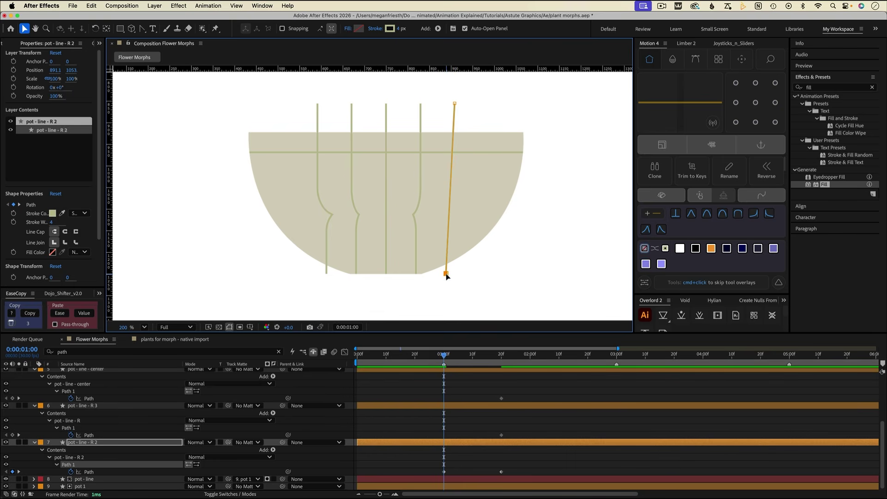
{"action": "left_click_drag", "start_coordinate": [446, 274], "coordinate": [454, 275]}
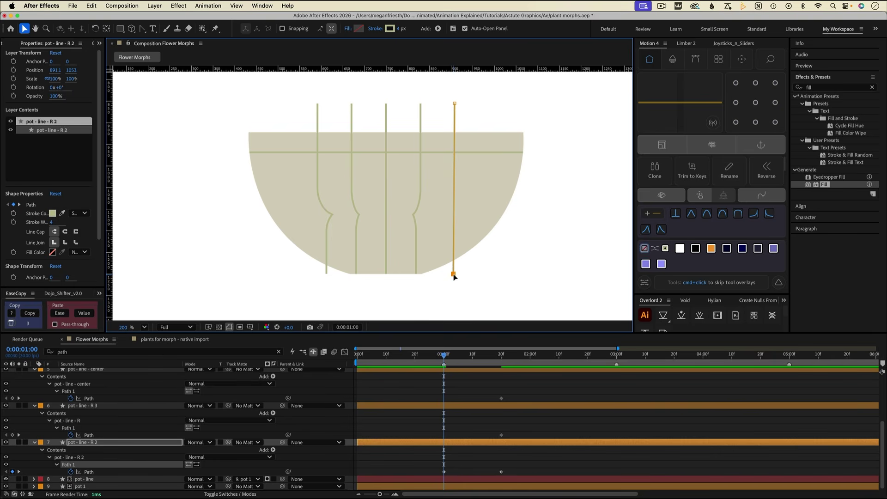
Straighten the pot - line - R 3 path at 0:00:01:00 by converting its curved vertex and stacking the lower vertices at the line's end.
{"action": "left_click", "coordinate": [75, 428]}
{"action": "key", "text": "g"}
{"action": "left_click", "coordinate": [413, 215]}
{"action": "key", "text": "v"}
{"action": "left_click_drag", "start_coordinate": [416, 231], "coordinate": [417, 274]}
{"action": "left_click_drag", "start_coordinate": [413, 214], "coordinate": [416, 273]}
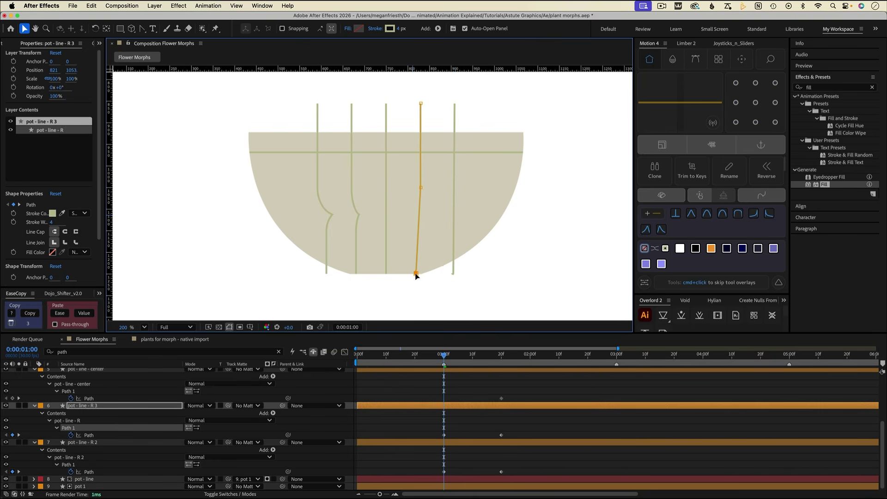
{"action": "left_click_drag", "start_coordinate": [421, 188], "coordinate": [421, 281]}
Delete the Path keyframe of the pot - line - center layer and collapse the layers' properties.
{"action": "left_click", "coordinate": [74, 391]}
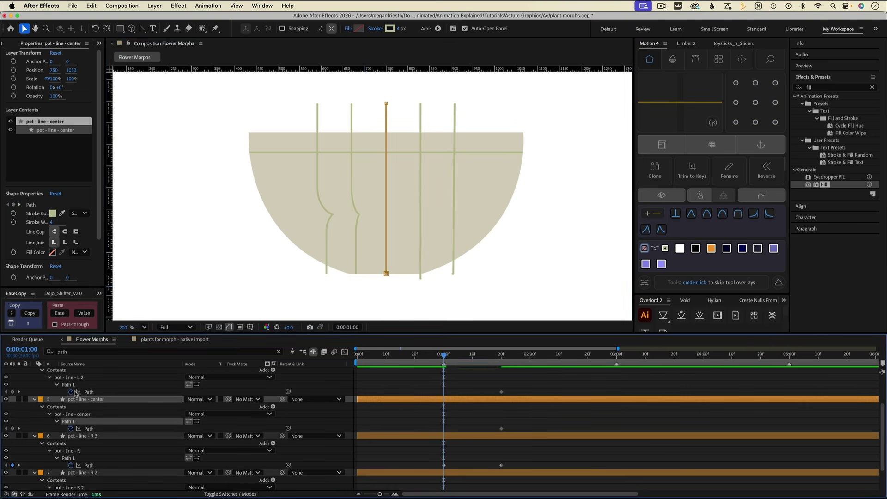
{"action": "left_click_drag", "start_coordinate": [520, 426], "coordinate": [495, 434]}
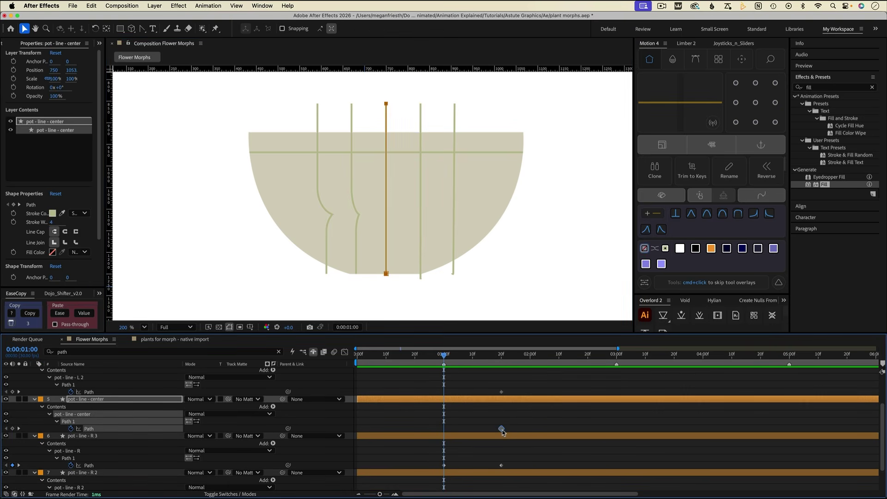
{"action": "key", "text": "BackSpace"}
{"action": "key", "text": "u"}
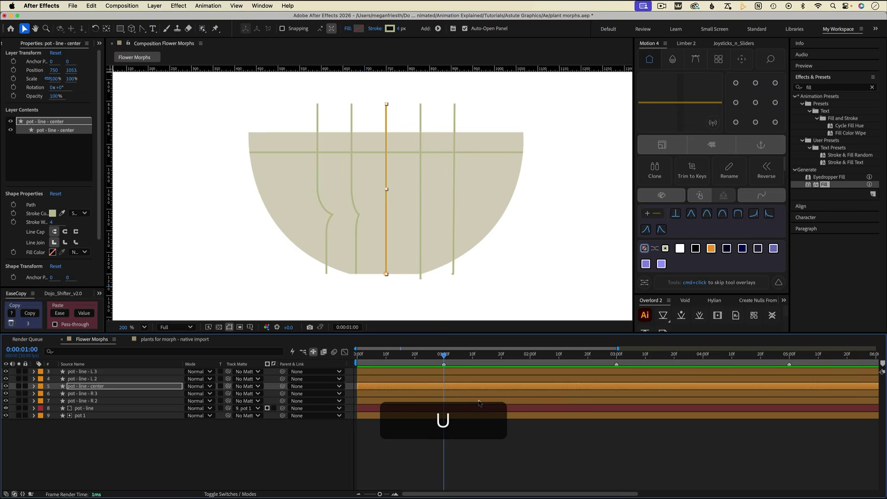
Filter pot - line - L 2 and L 3 by "path" and straighten the L 2 path at 0:00:01:00 by stacking its middle vertices at the end.
{"action": "left_click", "coordinate": [406, 379]}
{"action": "left_click", "coordinate": [396, 372], "text": "shift"}
{"action": "key", "text": "super+f"}
{"action": "type", "text": "path"}
{"action": "left_click", "coordinate": [396, 381]}
{"action": "left_click", "coordinate": [68, 430]}
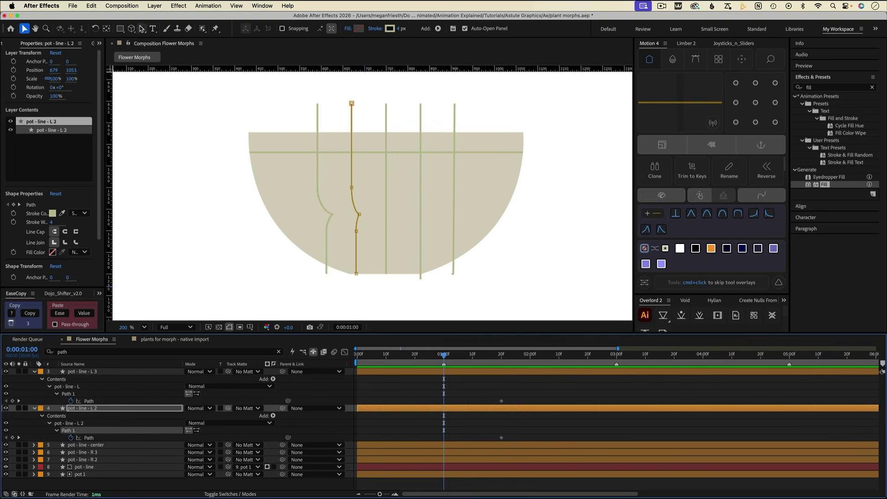
{"action": "key", "text": "g"}
{"action": "left_click", "coordinate": [359, 215]}
{"action": "left_click", "coordinate": [356, 230]}
{"action": "key", "text": "v"}
{"action": "left_click", "coordinate": [356, 274]}
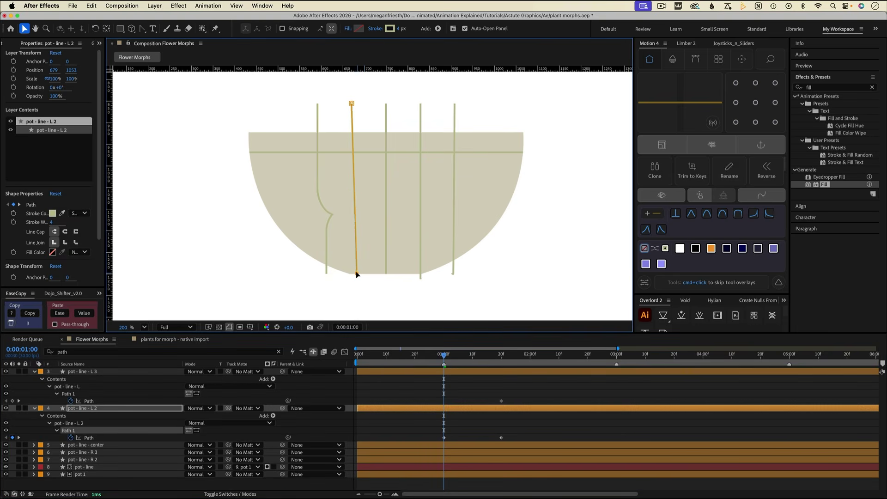
Straighten the pot - line - L 3 path at 0:00:01:00 by stacking its middle vertices on the end vertex, directly below the start.
{"action": "left_click", "coordinate": [333, 217]}
{"action": "key", "text": "g"}
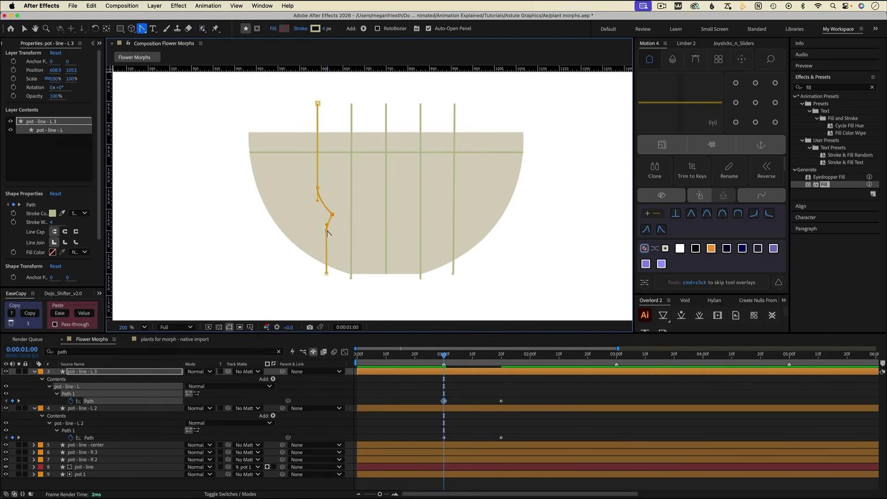
{"action": "left_click", "coordinate": [318, 188]}
{"action": "left_click", "coordinate": [333, 214]}
{"action": "key", "text": "v"}
{"action": "left_click", "coordinate": [326, 273], "text": "shift"}
{"action": "left_click_drag", "start_coordinate": [327, 273], "coordinate": [318, 276]}
{"action": "left_click", "coordinate": [418, 389]}
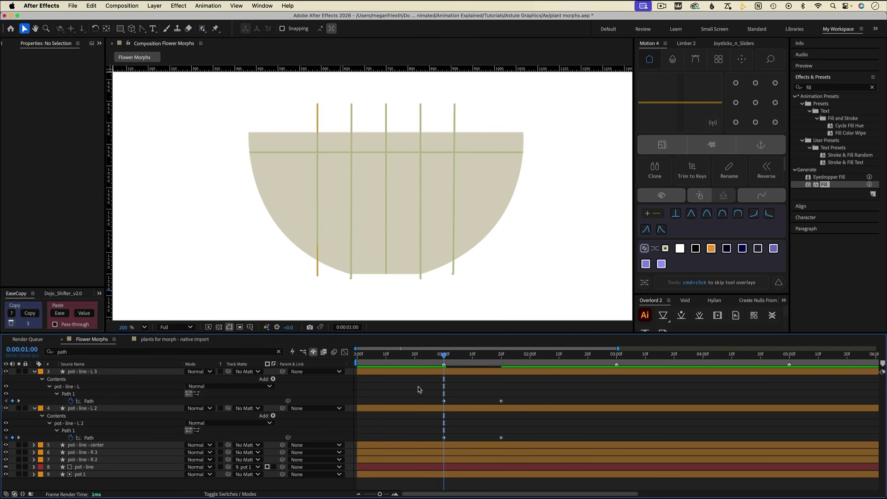
Set pot 1 as the track matte of the five vertical pot line layers.
{"action": "left_click", "coordinate": [418, 373]}
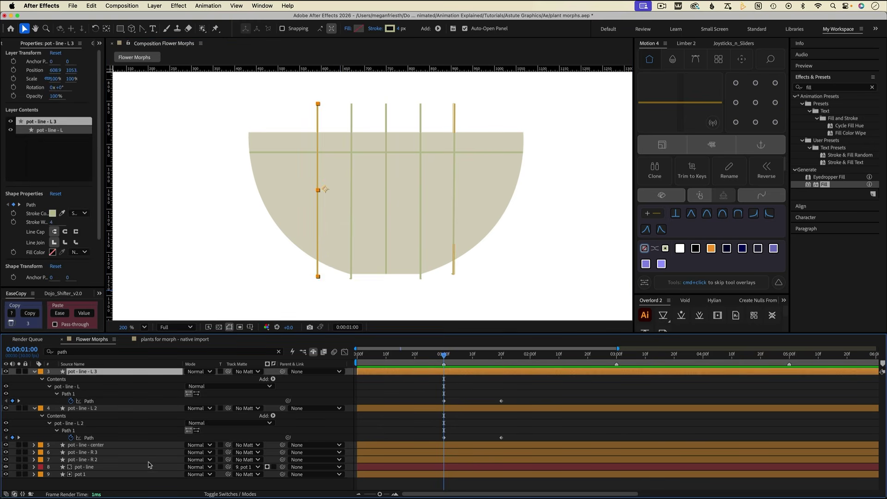
{"action": "left_click", "coordinate": [91, 460], "text": "shift"}
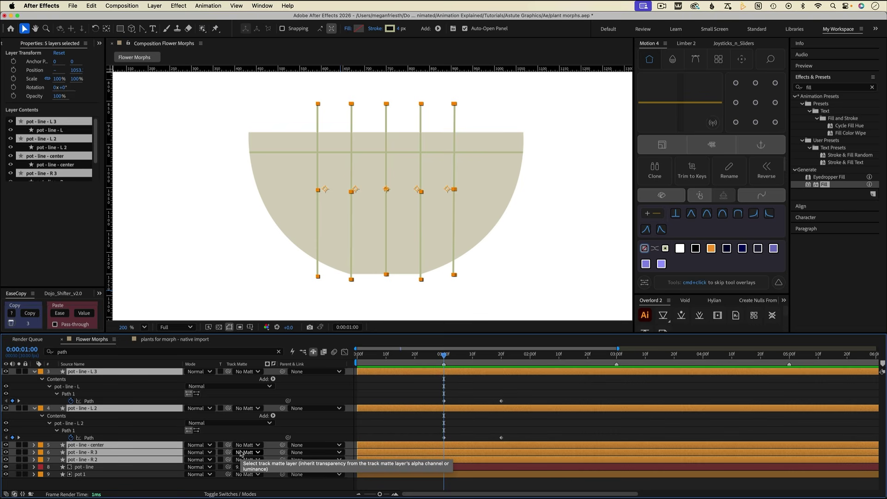
{"action": "left_click_drag", "start_coordinate": [232, 456], "coordinate": [149, 477]}
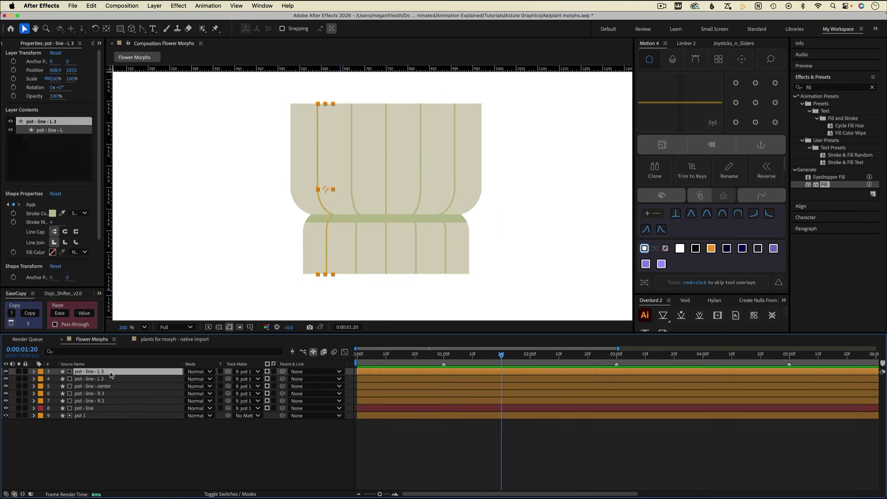
Add Position keyframes to the vertical pot line layers at 0:00:01:20, and remove the one on pot - line - center.
{"action": "left_click", "coordinate": [104, 401], "text": "shift"}
{"action": "key", "text": "shift+p"}
{"action": "left_click", "coordinate": [56, 379]}
{"action": "left_click_drag", "start_coordinate": [509, 408], "coordinate": [495, 410]}
{"action": "key", "text": "BackSpace"}
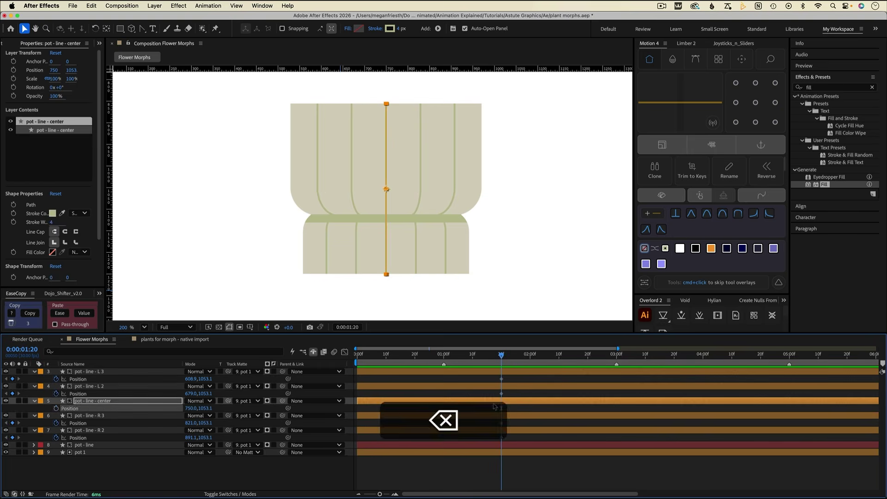
Add Opacity keyframes at 0:00:01:20 to pot - line - L 3, L 2, R 3 and R 2.
{"action": "left_click", "coordinate": [472, 373]}
{"action": "left_click", "coordinate": [475, 387], "text": "shift+super"}
{"action": "left_click", "coordinate": [477, 408], "text": "super"}
{"action": "left_click", "coordinate": [479, 424], "text": "super"}
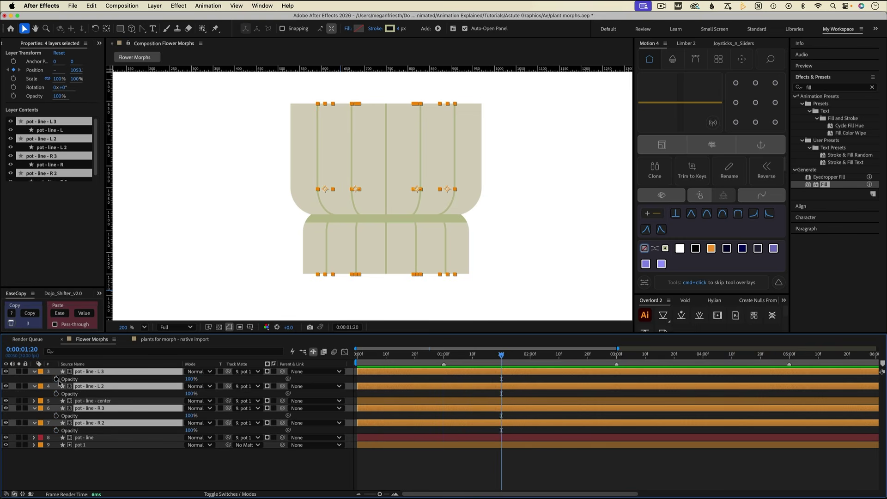
At 0:00:01:00, spread the pot lines outward with X positions of 446.9 for L 3, 608 for L 2, 900 for R 3 and 1054.1 for R 2.
{"action": "key", "text": "j"}
{"action": "key", "text": "u"}
{"action": "left_click", "coordinate": [393, 387]}
{"action": "left_click", "coordinate": [218, 372]}
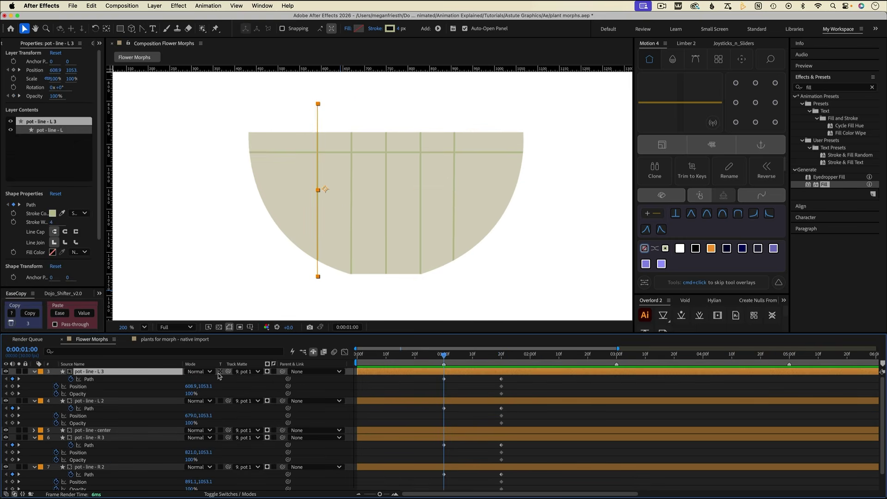
{"action": "left_click_drag", "start_coordinate": [190, 386], "coordinate": [120, 387]}
{"action": "left_click_drag", "start_coordinate": [189, 416], "coordinate": [225, 437]}
{"action": "scroll", "coordinate": [166, 420], "scroll_direction": "down", "scroll_amount": 1}
{"action": "left_click_drag", "start_coordinate": [192, 464], "coordinate": [263, 466]}
Set the Opacity of the four outer pot lines to 0% at 0:00:01:00 and keyframe the same fade on pot - line - center.
{"action": "left_click", "coordinate": [92, 420], "text": "super"}
{"action": "left_click", "coordinate": [92, 384], "text": "super"}
{"action": "scroll", "coordinate": [92, 416], "scroll_direction": "up", "scroll_amount": 2}
{"action": "left_click", "coordinate": [90, 372], "text": "super"}
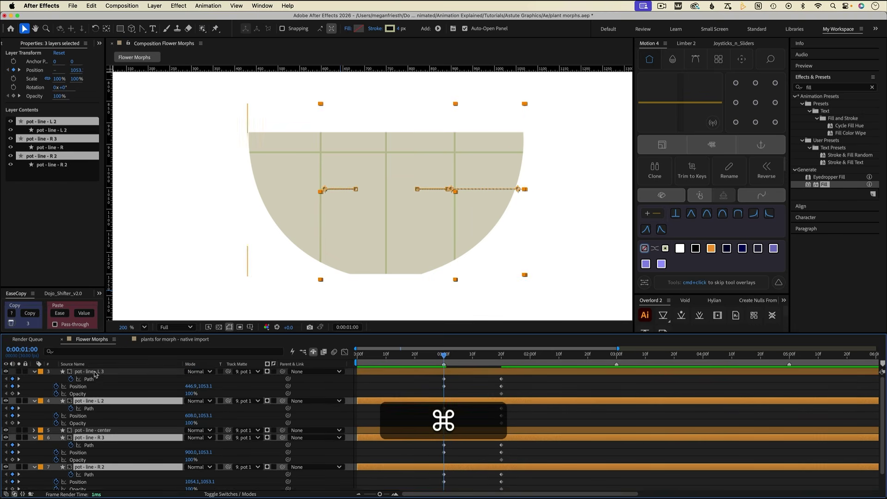
{"action": "left_click_drag", "start_coordinate": [189, 423], "coordinate": [86, 428]}
{"action": "left_click", "coordinate": [107, 430]}
{"action": "key", "text": "alt+shift+t"}
Preview the animation of the vertical pot lines appearing as the bowl morphs into the pot.
{"action": "left_click", "coordinate": [434, 366]}
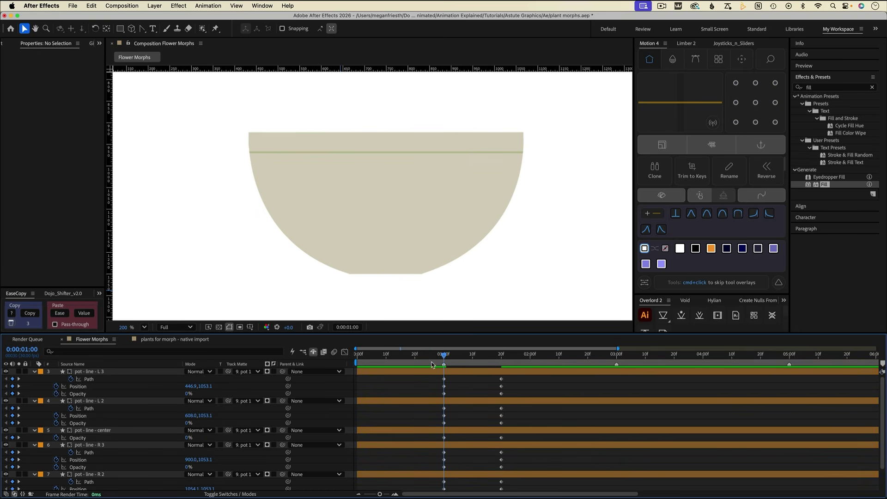
{"action": "key", "text": "space"}
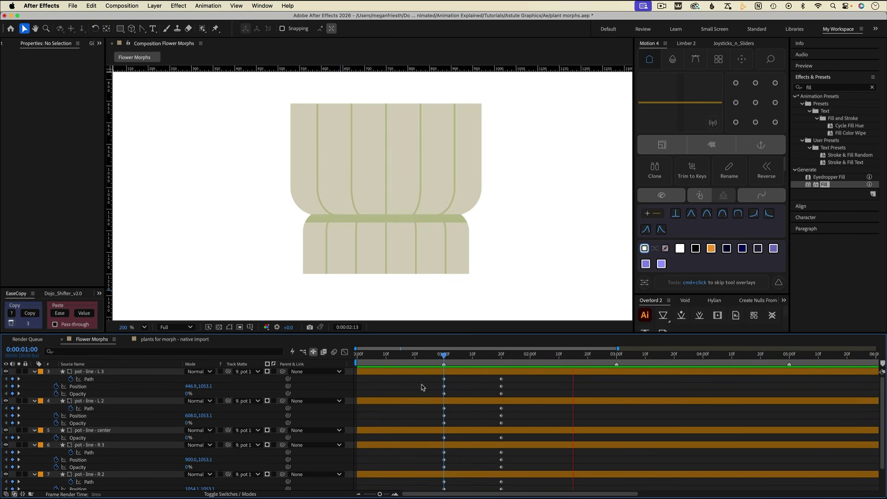
{"action": "key", "text": "space"}
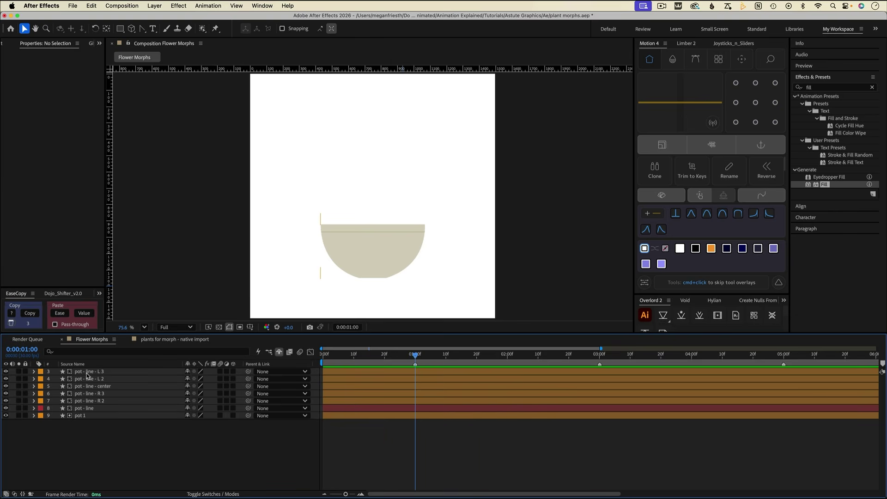
Trim the start of the five vertical pot line layers to 0:00:01:00.
{"action": "left_click", "coordinate": [87, 373]}
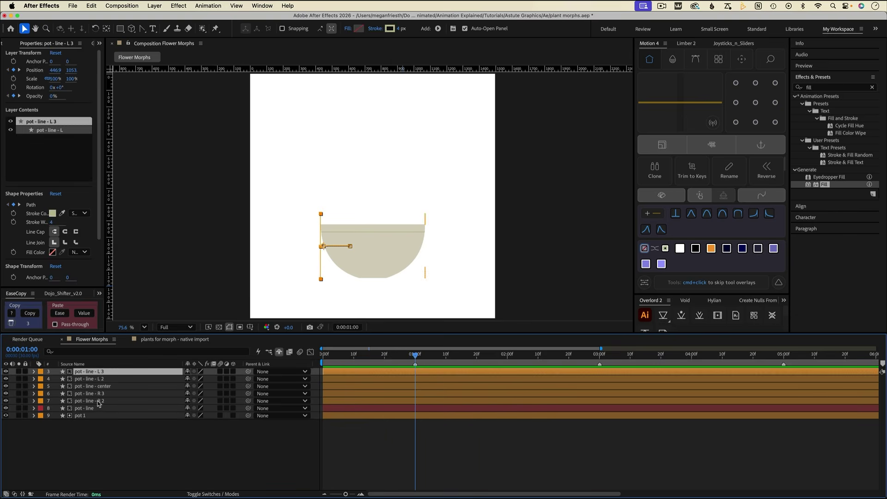
{"action": "left_click", "coordinate": [98, 402], "text": "shift"}
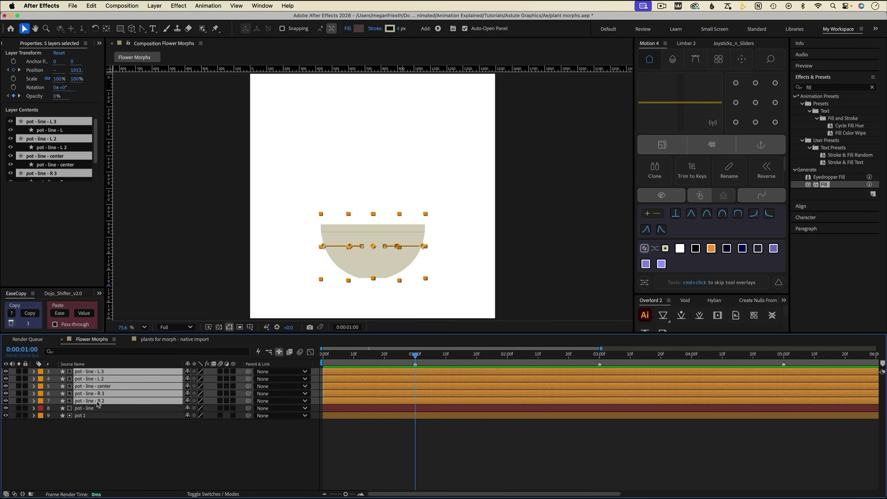
{"action": "key", "text": "alt+bracketleft"}
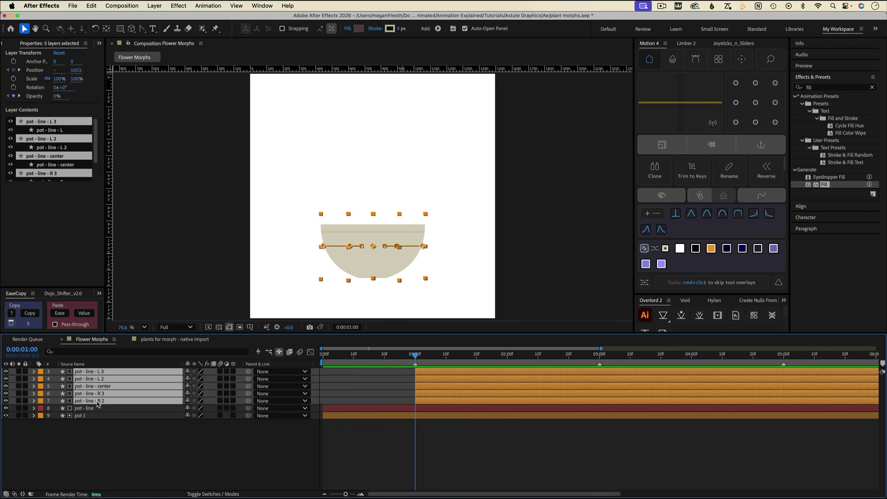
{"action": "left_click", "coordinate": [391, 430]}
Display the shy layers, turn off the visibility of all pot layers and make the center layer visible.
{"action": "left_click", "coordinate": [279, 352]}
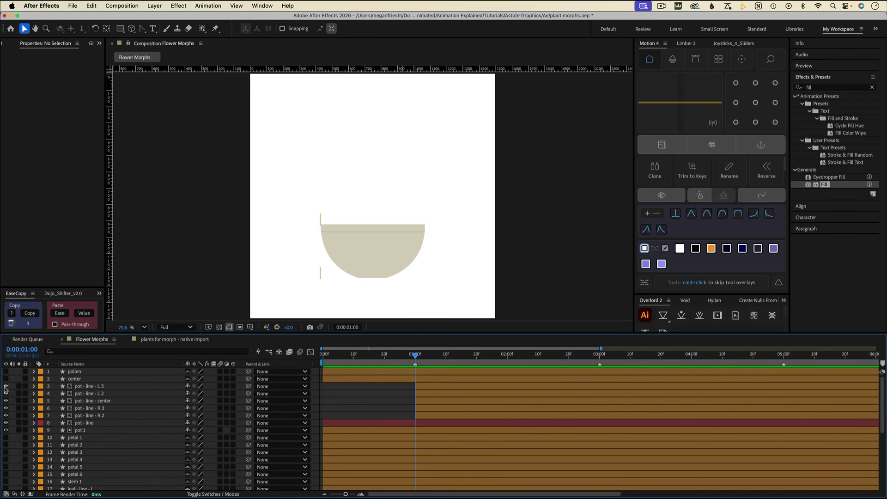
{"action": "left_click_drag", "start_coordinate": [6, 387], "coordinate": [5, 430]}
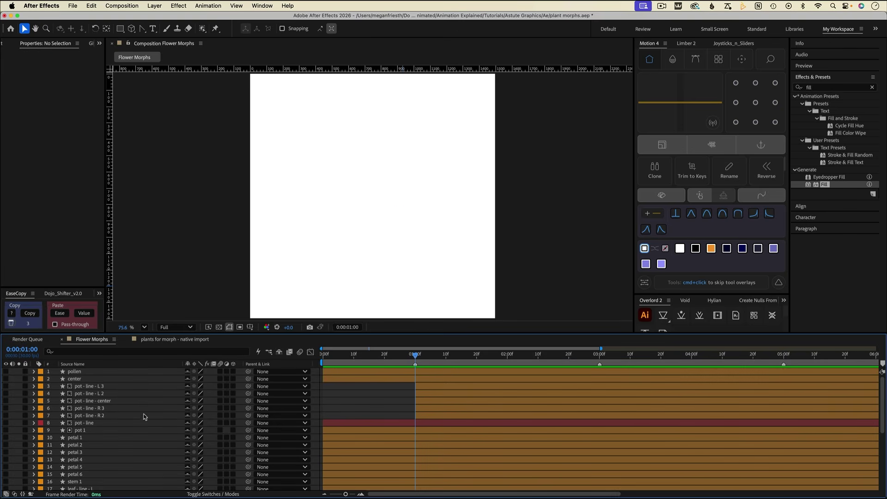
{"action": "left_click", "coordinate": [5, 379]}
Make the tulip's petals layer visible and not shy, and hide the shy layers again.
{"action": "scroll", "coordinate": [143, 416], "scroll_direction": "down", "scroll_amount": 5}
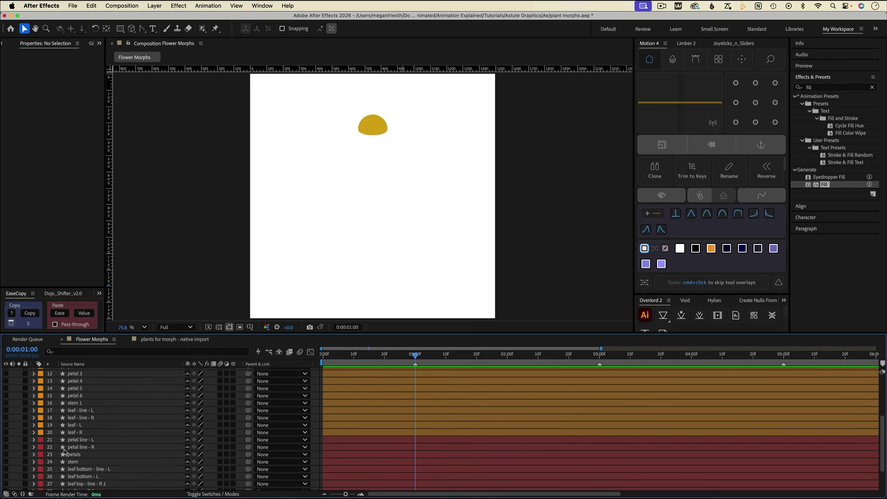
{"action": "left_click", "coordinate": [72, 455]}
{"action": "left_click", "coordinate": [6, 454]}
{"action": "left_click", "coordinate": [187, 454]}
{"action": "left_click", "coordinate": [279, 352]}
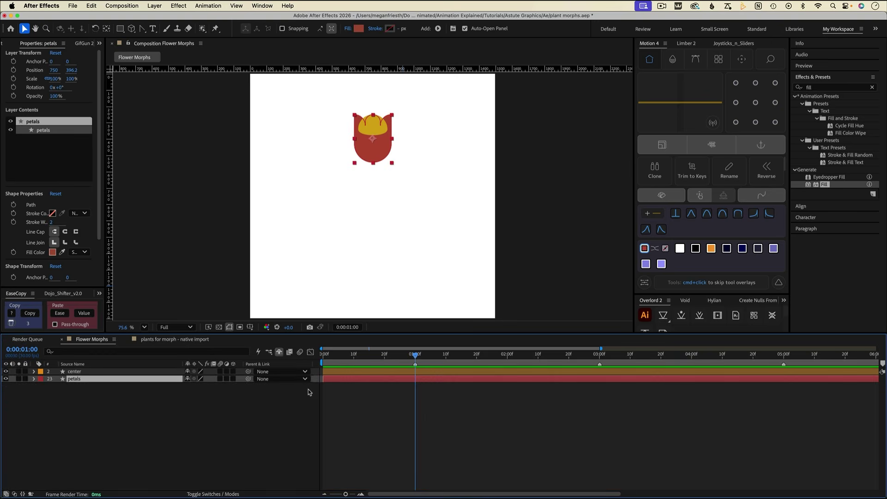
{"action": "left_click", "coordinate": [357, 415]}
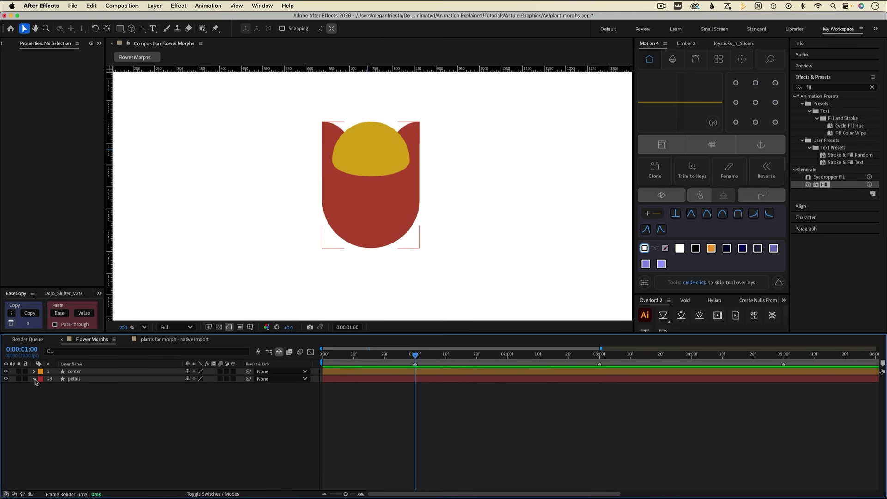
Expand the petals layer down to Path 1 of the tulip group and add a Path keyframe at 0:00:01:00.
{"action": "left_click", "coordinate": [35, 379]}
{"action": "left_click", "coordinate": [42, 387]}
{"action": "left_click", "coordinate": [50, 394]}
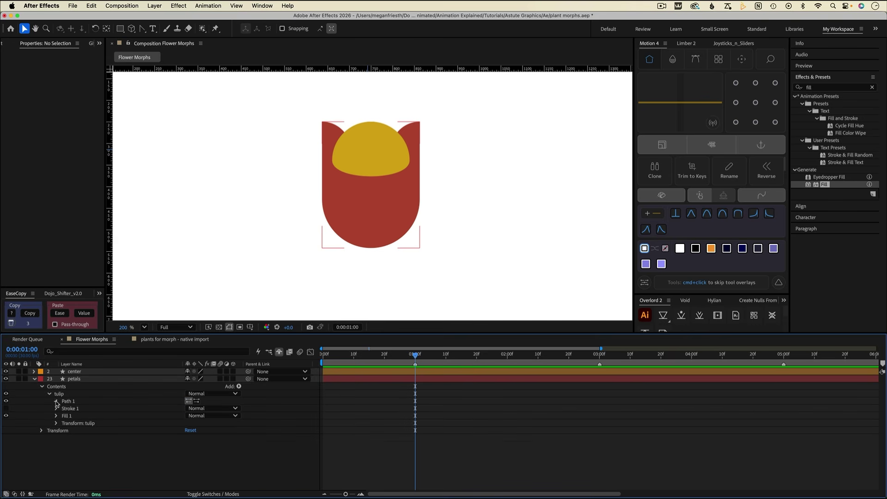
{"action": "left_click", "coordinate": [57, 401]}
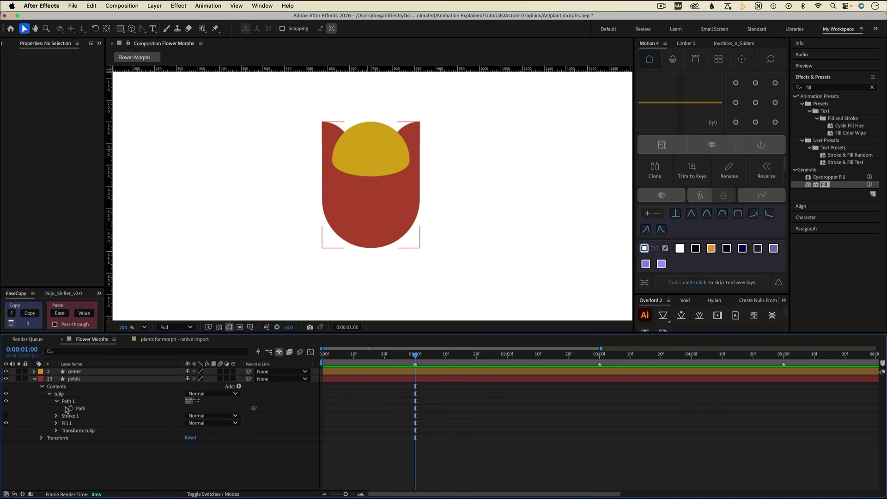
{"action": "left_click", "coordinate": [71, 409]}
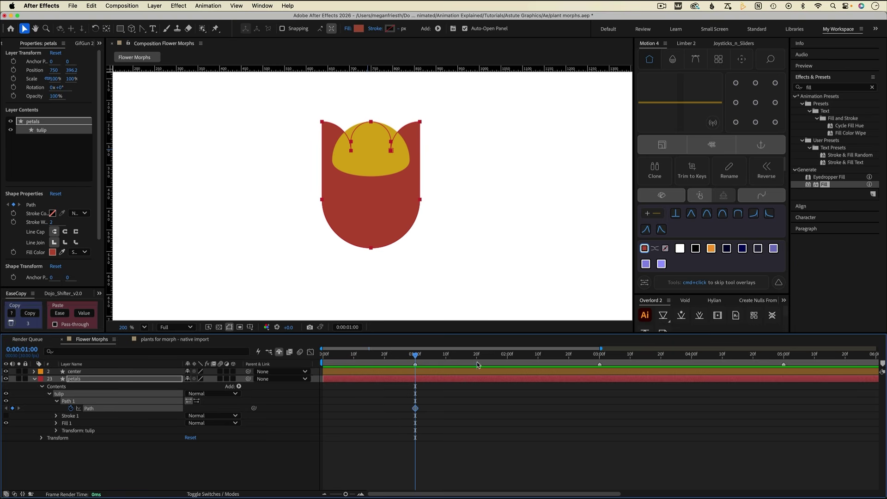
At 0:00:01:20, raise the tulip path's bottom vertex to the yellow center's lower edge and move both side vertices up to its widest level.
{"action": "left_click", "coordinate": [478, 364]}
{"action": "left_click", "coordinate": [58, 461]}
{"action": "left_click", "coordinate": [69, 401]}
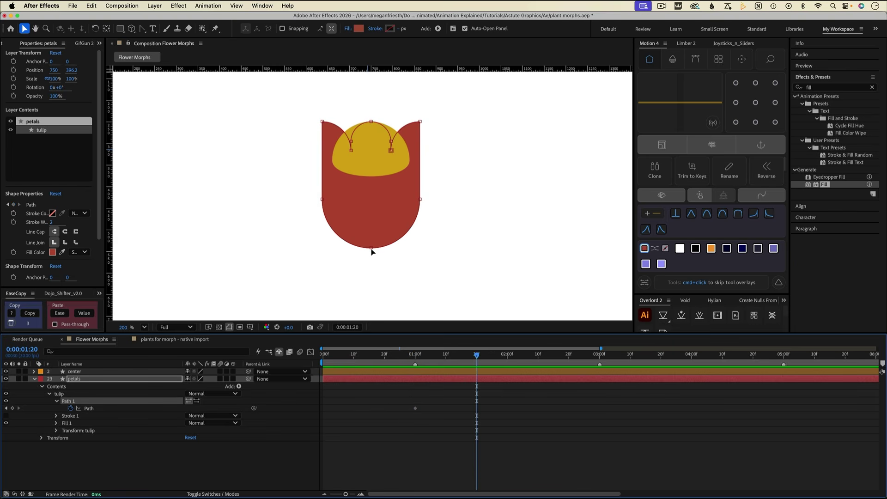
{"action": "left_click_drag", "start_coordinate": [371, 248], "coordinate": [371, 176]}
{"action": "left_click_drag", "start_coordinate": [431, 192], "coordinate": [324, 161]}
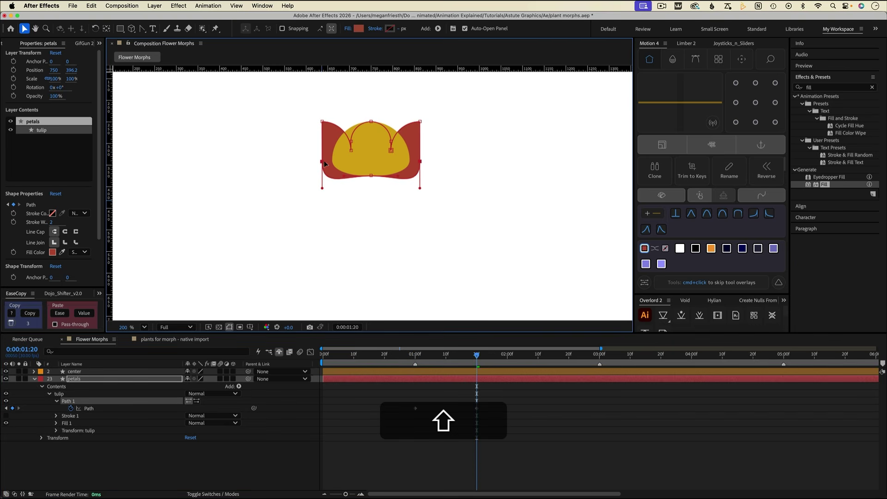
Move the tulip path's two side vertices inward onto the yellow center's edges and shorten their lower handles to follow its bottom curve.
{"action": "key", "text": "super+shift+equal"}
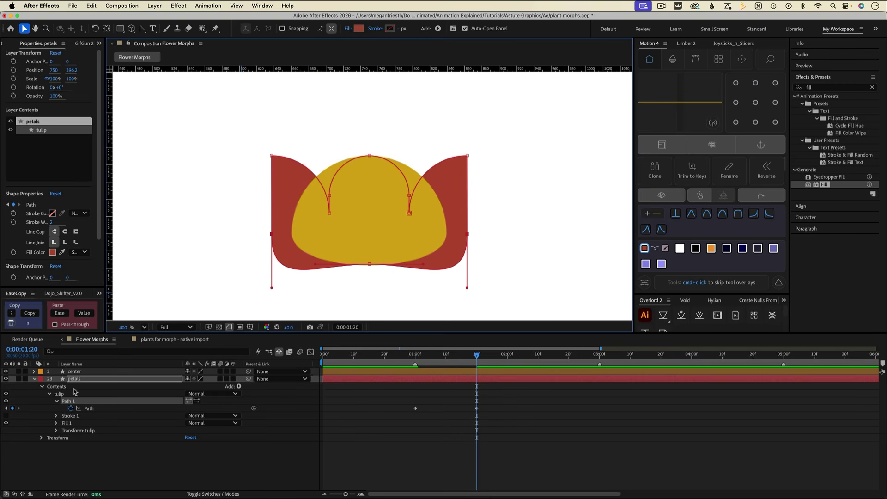
{"action": "left_click", "coordinate": [228, 267]}
{"action": "left_click_drag", "start_coordinate": [271, 234], "coordinate": [291, 234]}
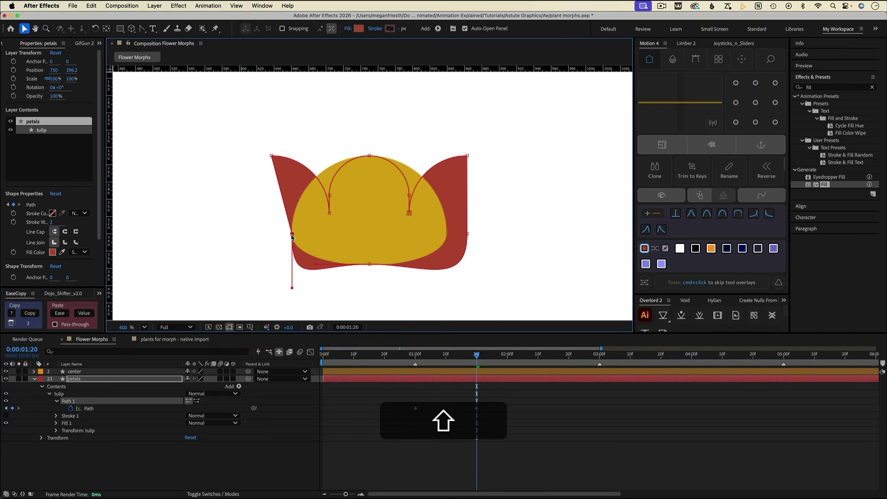
{"action": "left_click_drag", "start_coordinate": [469, 234], "coordinate": [446, 234]}
{"action": "left_click_drag", "start_coordinate": [448, 283], "coordinate": [447, 251]}
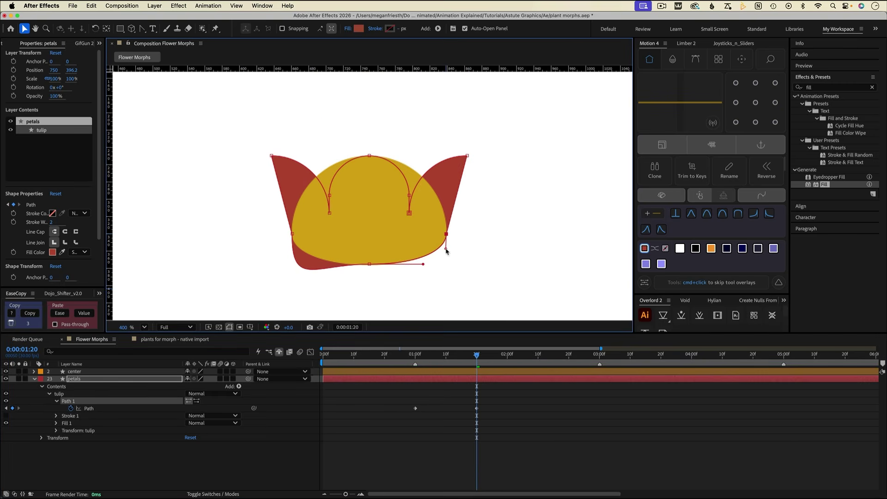
{"action": "left_click", "coordinate": [292, 233]}
{"action": "left_click_drag", "start_coordinate": [292, 285], "coordinate": [291, 251]}
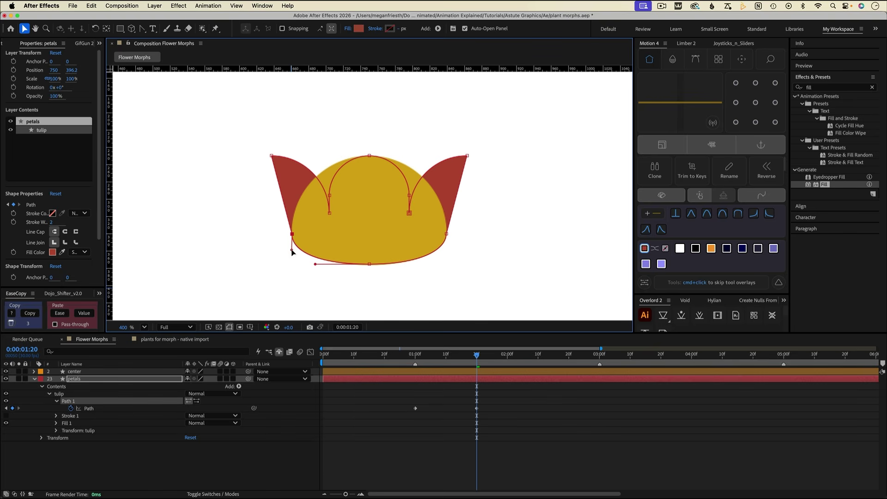
Reshape the upper part of the tulip path to follow the yellow center's dome, moving the notch vertices, outer tips and curve handles onto it.
{"action": "left_click_drag", "start_coordinate": [330, 195], "coordinate": [329, 168]}
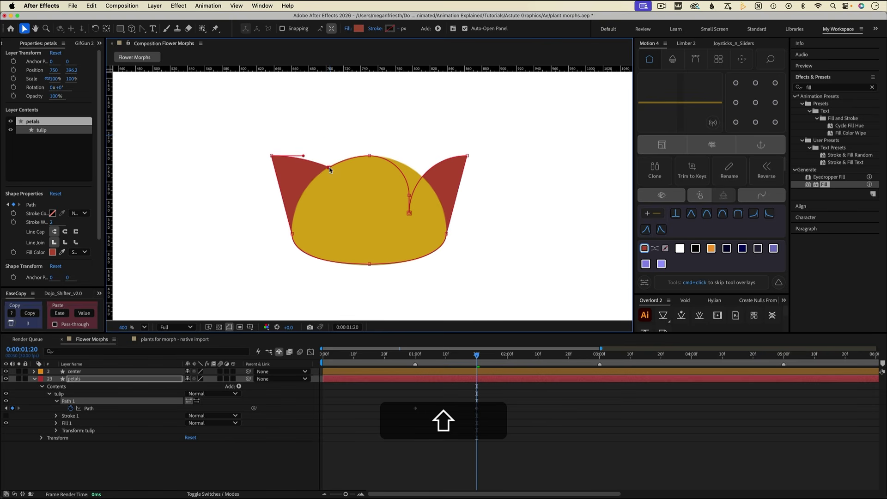
{"action": "left_click_drag", "start_coordinate": [272, 156], "coordinate": [292, 186]}
{"action": "left_click_drag", "start_coordinate": [409, 196], "coordinate": [410, 151]}
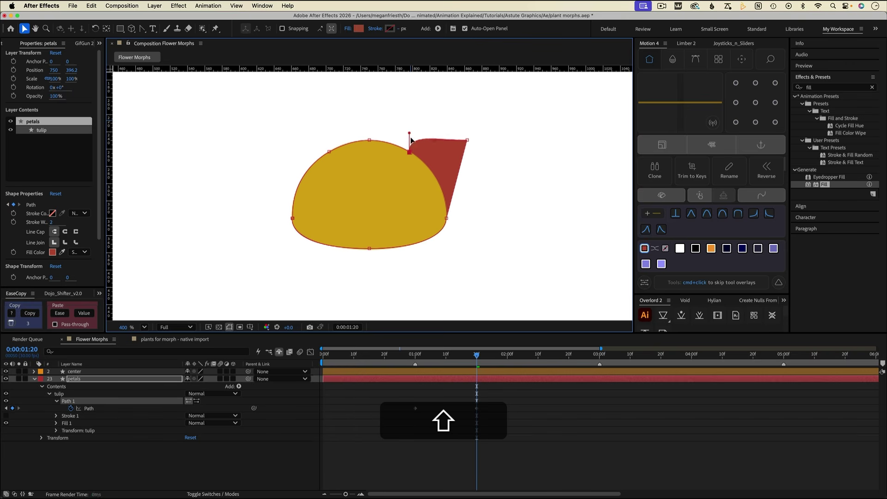
{"action": "left_click_drag", "start_coordinate": [467, 140], "coordinate": [445, 167]}
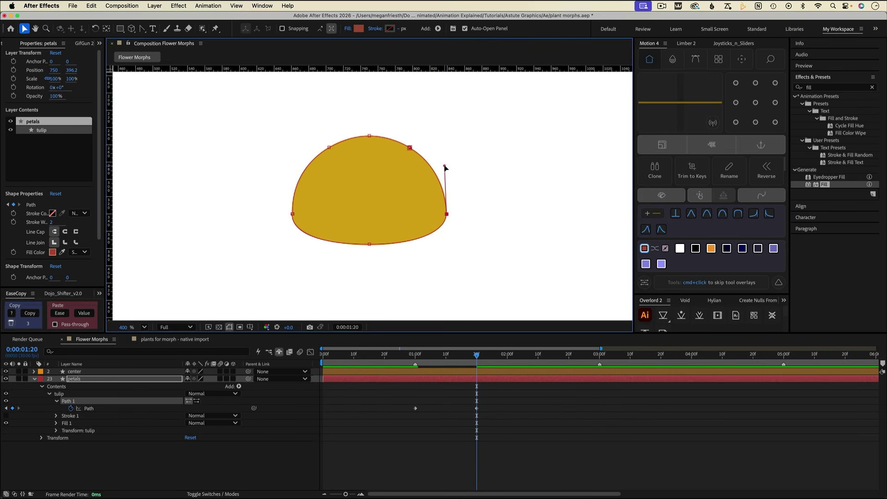
{"action": "left_click", "coordinate": [508, 208]}
Make the center layer start at 0:00:01:20 and trim the end of the petals layer to the same frame.
{"action": "mouse_move", "coordinate": [476, 355]}
{"action": "left_mouse_down"}
{"action": "mouse_move", "coordinate": [415, 355]}
{"action": "mouse_move", "coordinate": [479, 368]}
{"action": "left_mouse_up"}
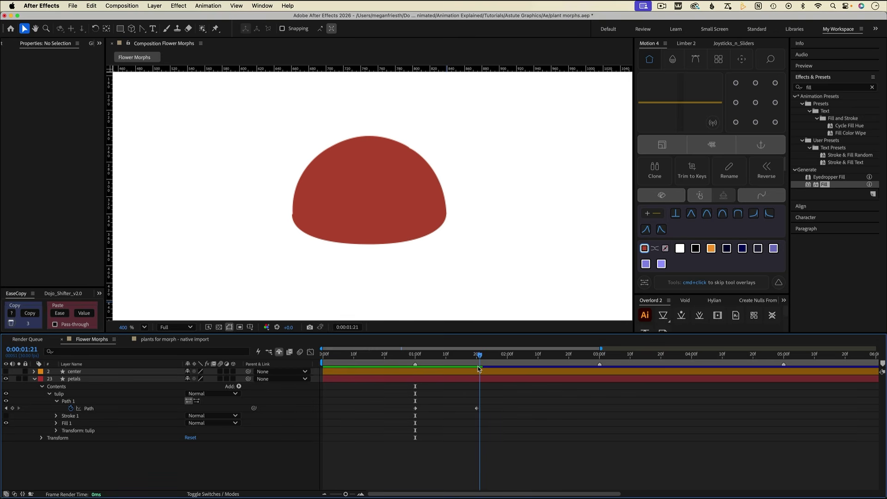
{"action": "left_click_drag", "start_coordinate": [478, 368], "coordinate": [476, 368]}
{"action": "left_click", "coordinate": [483, 374]}
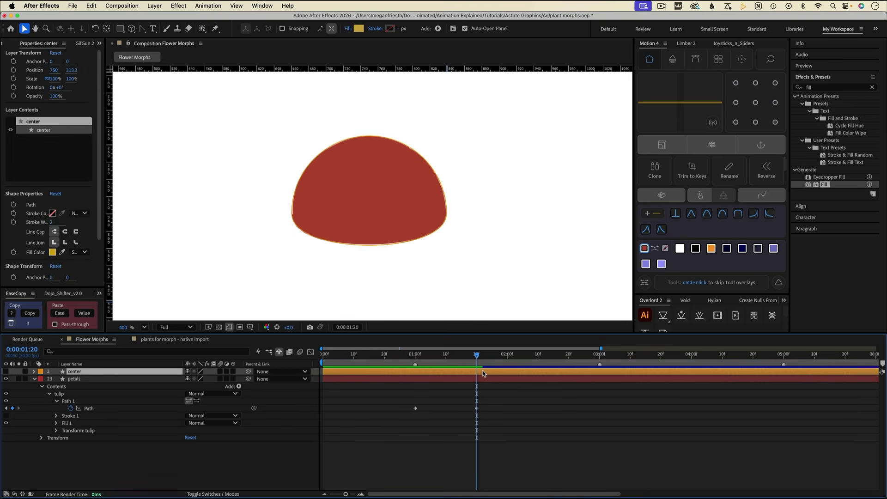
{"action": "key", "text": "bracketleft"}
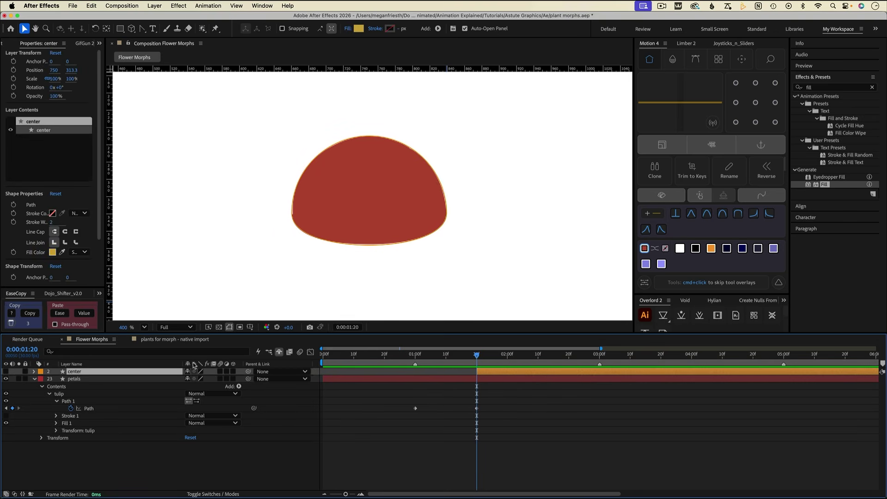
{"action": "left_click", "coordinate": [467, 378]}
{"action": "key", "text": "alt+bracketright"}
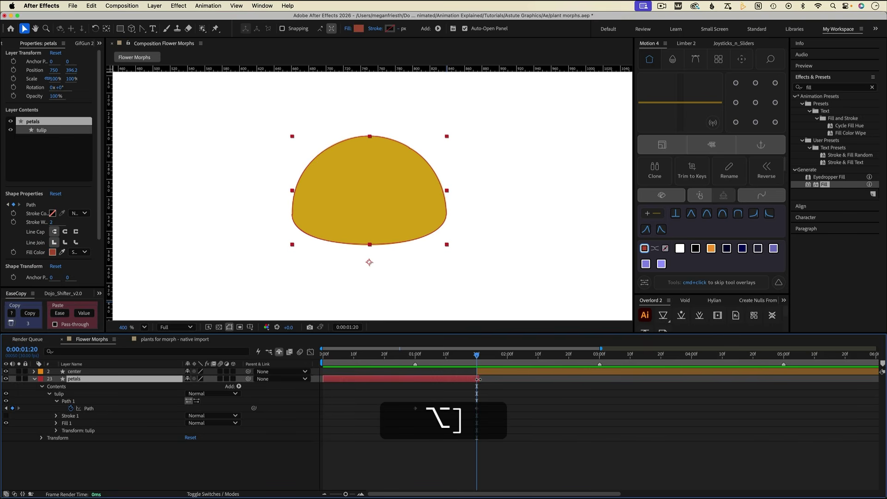
{"action": "left_click", "coordinate": [455, 402]}
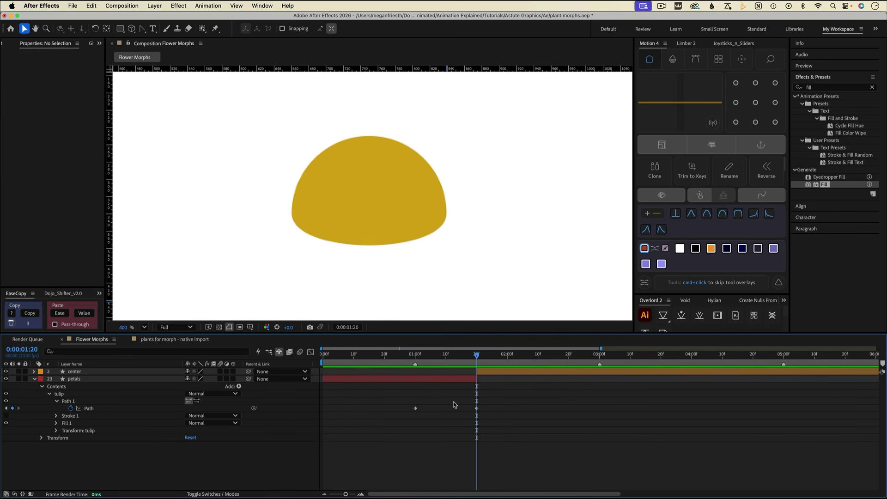
Keyframe the petals' fill color from red at 0:00:01:00 to the center's sampled yellow at 0:00:01:20.
{"action": "left_click", "coordinate": [415, 357]}
{"action": "left_click", "coordinate": [426, 380]}
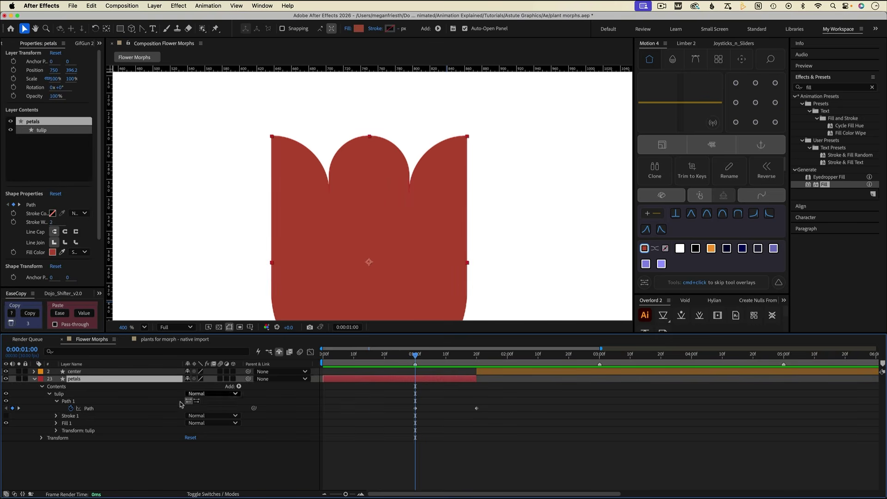
{"action": "left_click", "coordinate": [57, 424]}
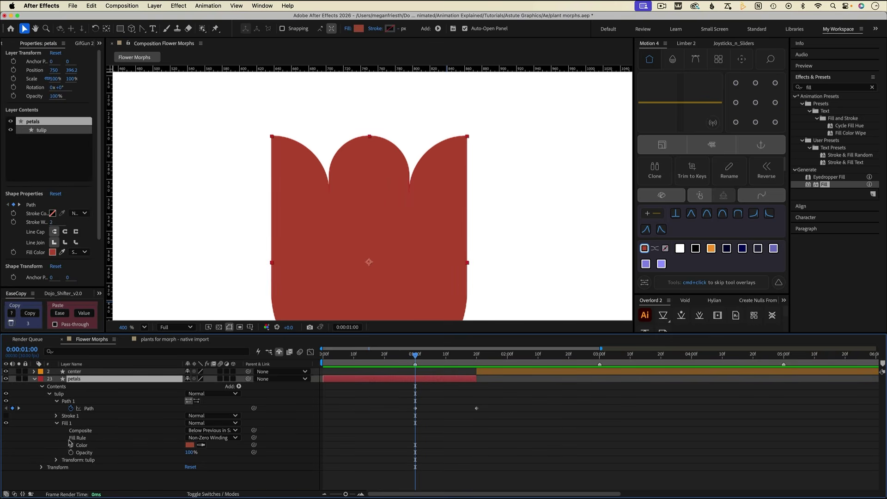
{"action": "left_click", "coordinate": [70, 445]}
{"action": "left_click", "coordinate": [477, 355]}
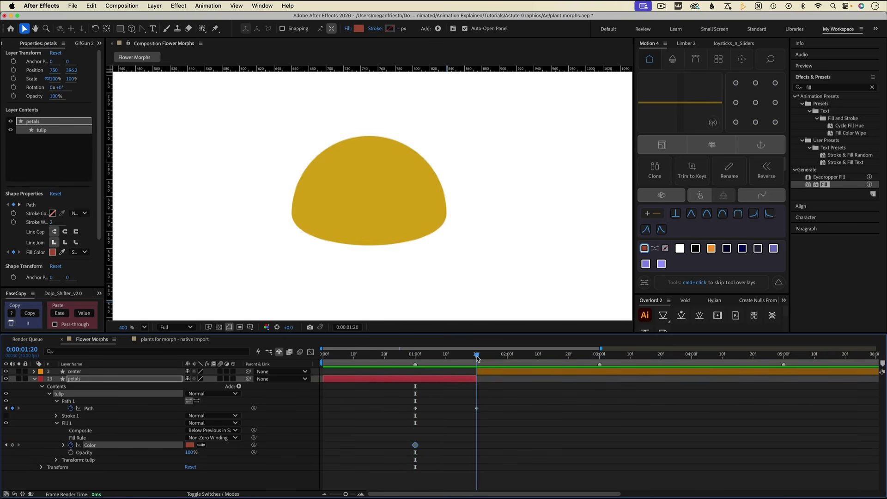
{"action": "left_click", "coordinate": [201, 445]}
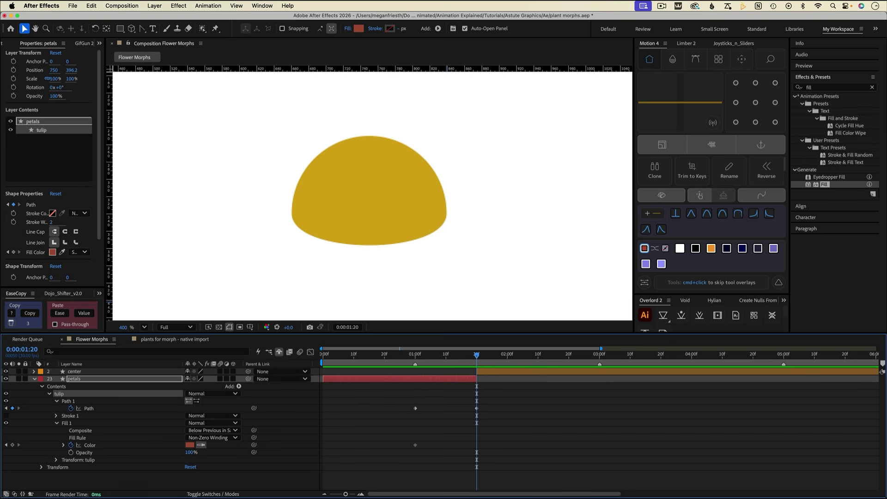
{"action": "left_click", "coordinate": [354, 223]}
{"action": "left_click_drag", "start_coordinate": [415, 352], "coordinate": [481, 366]}
Apply the Simple Choker effect to the petals layer.
{"action": "left_click", "coordinate": [471, 379]}
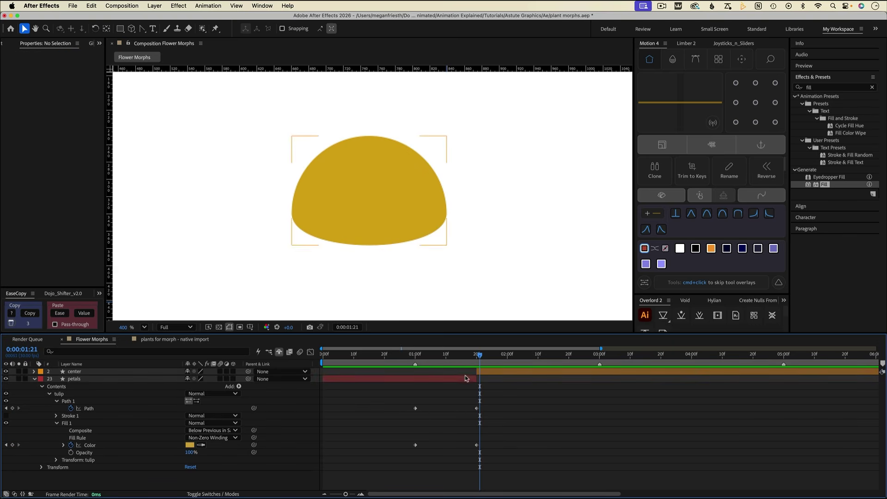
{"action": "left_click", "coordinate": [455, 354]}
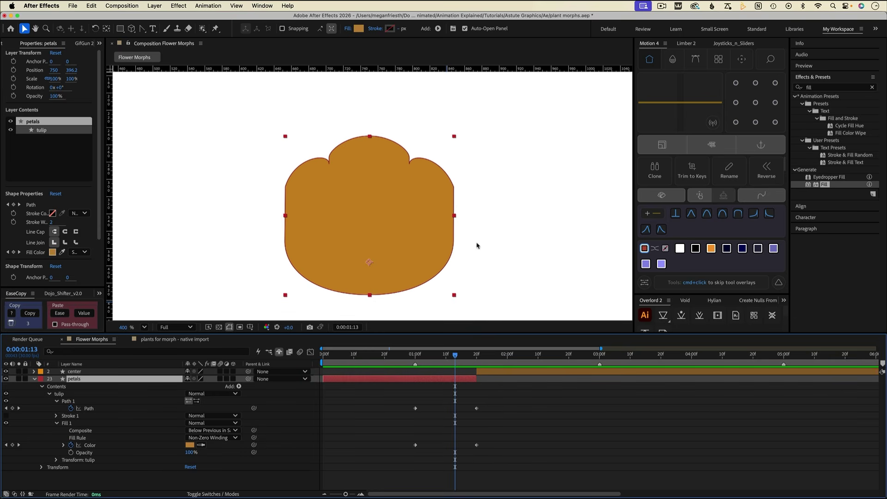
{"action": "left_click", "coordinate": [860, 88]}
{"action": "type", "text": "choker"}
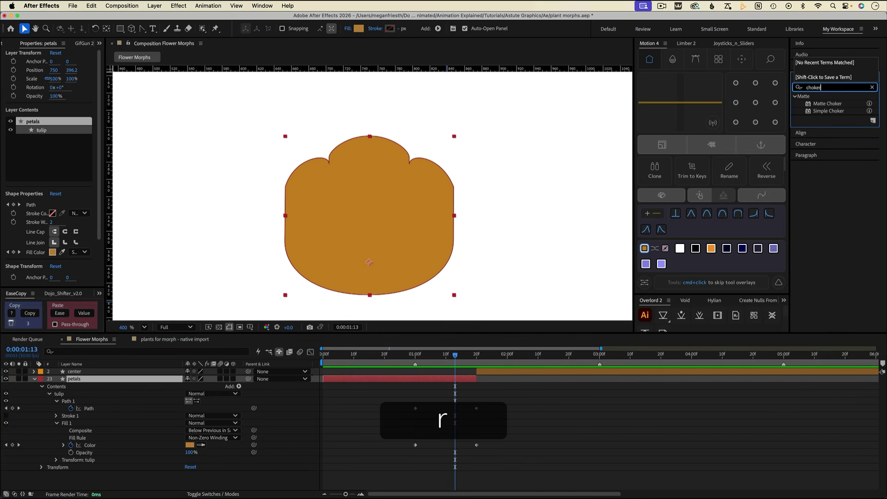
{"action": "double_click", "coordinate": [835, 112]}
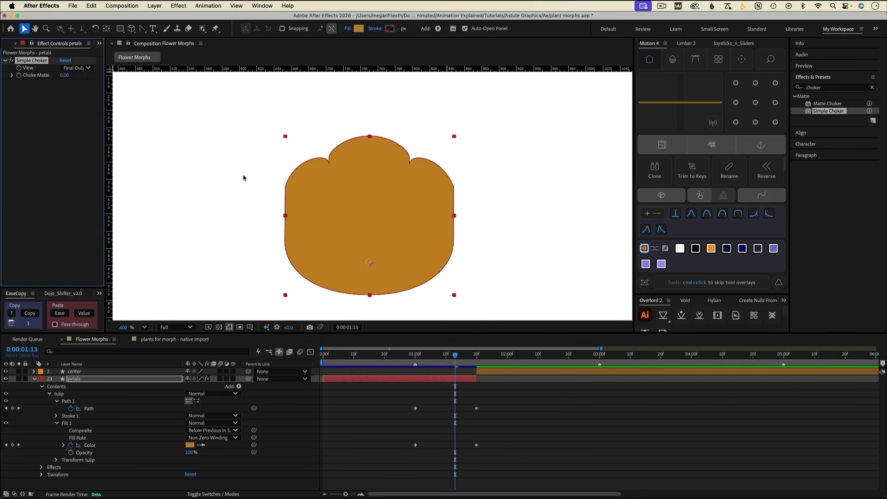
Add Choke Matte keyframes of 0 at 0:00:01:00 and 0:00:01:20 and show the petals layer's keyframed properties.
{"action": "left_click", "coordinate": [415, 358]}
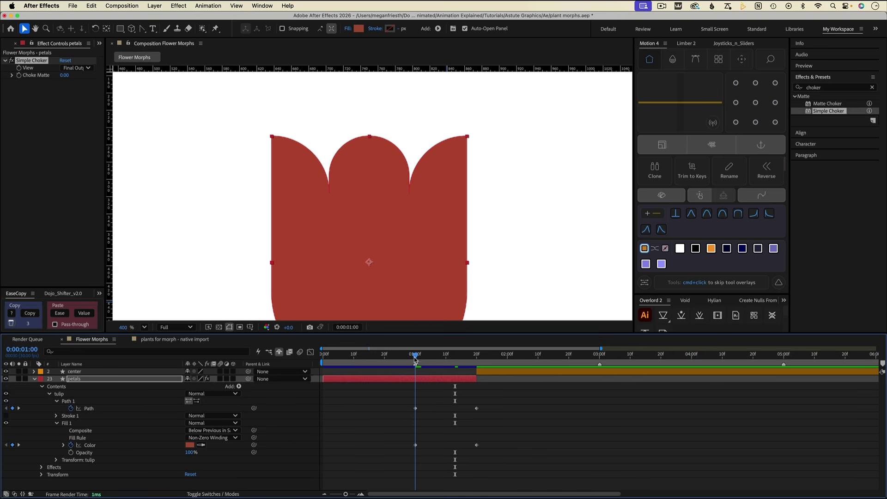
{"action": "left_click", "coordinate": [19, 75]}
{"action": "left_click", "coordinate": [477, 359]}
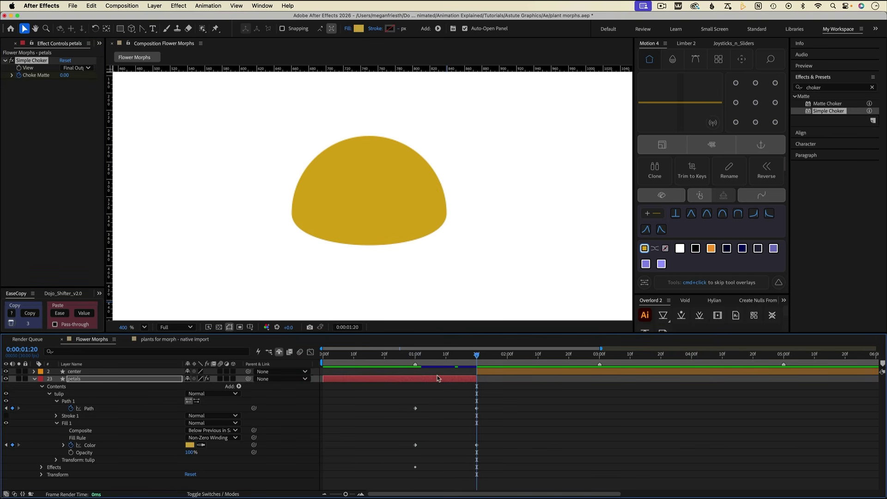
{"action": "key", "text": "u"}
Set Choke Matte to 20 at 0:00:01:10 on the petals layer.
{"action": "left_click", "coordinate": [446, 357]}
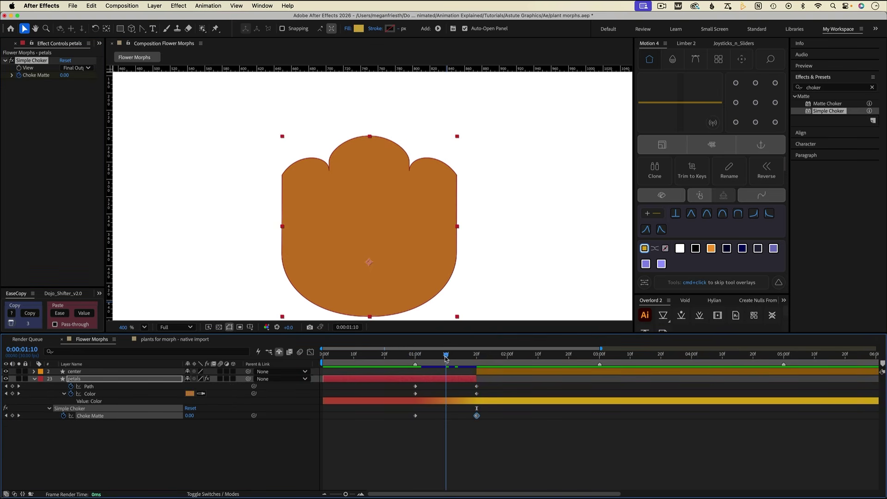
{"action": "left_click_drag", "start_coordinate": [190, 418], "coordinate": [206, 419]}
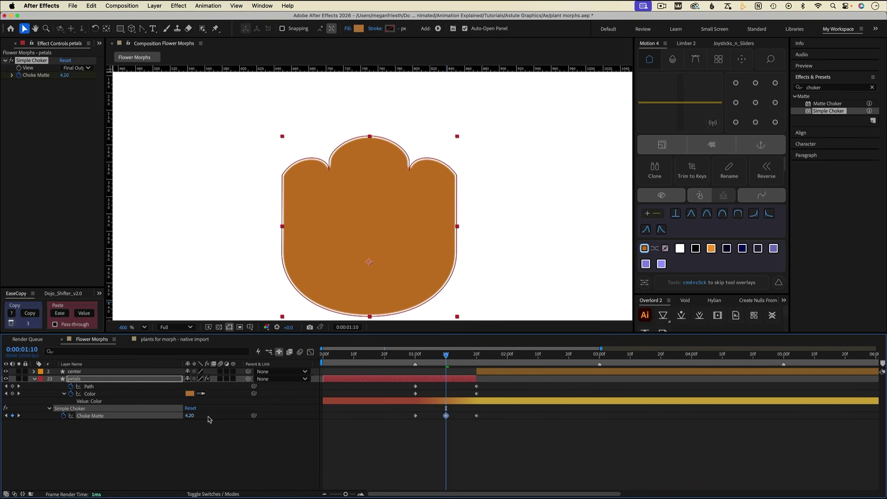
{"action": "left_click", "coordinate": [189, 416]}
{"action": "type", "text": "20"}
{"action": "key", "text": "Return"}
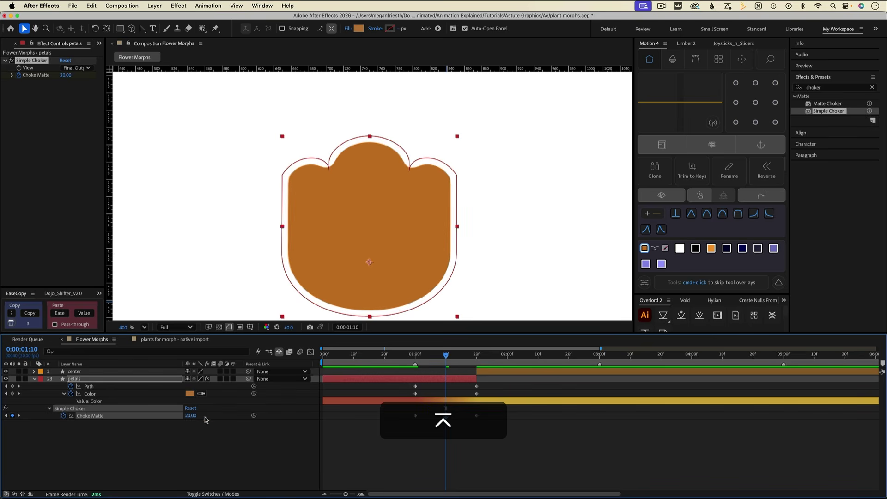
Preview the petals-to-center morph from 0:00:01:00 and scrub through it to 0:00:01:20.
{"action": "left_click", "coordinate": [471, 418]}
{"action": "key", "text": "j"}
{"action": "key", "text": "space"}
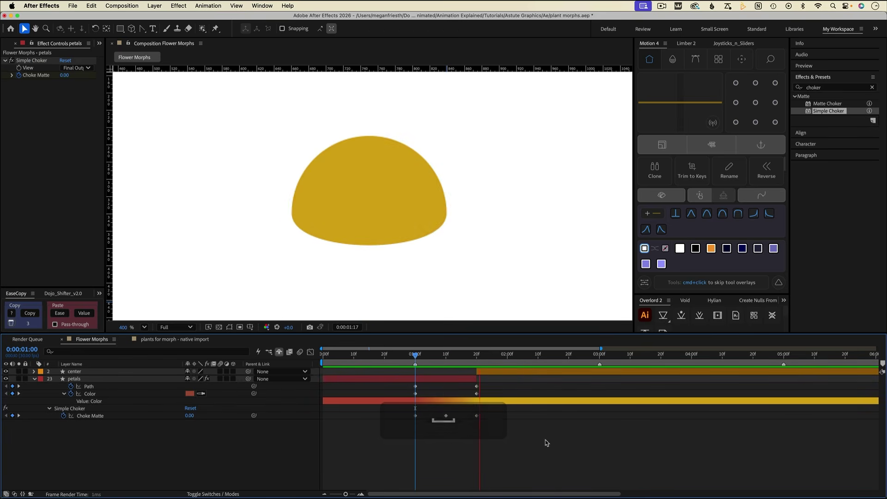
{"action": "key", "text": "space"}
{"action": "left_click", "coordinate": [441, 363]}
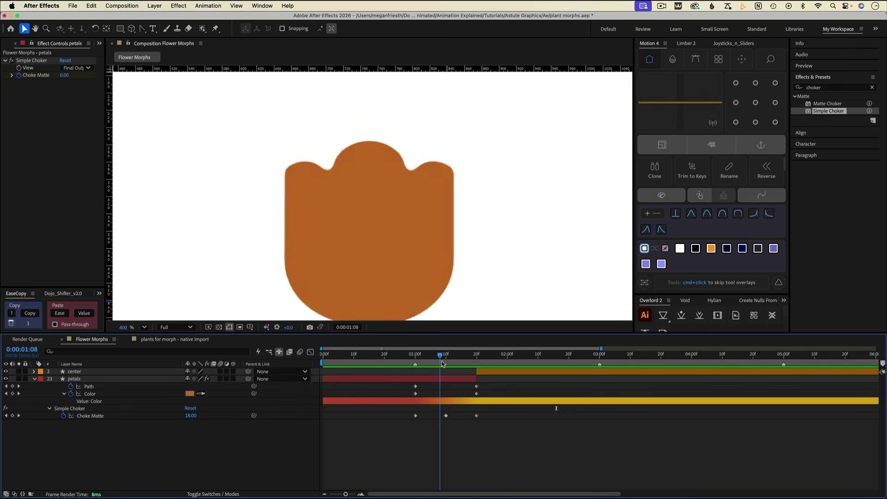
{"action": "left_click_drag", "start_coordinate": [441, 363], "coordinate": [476, 363]}
Display the shy layers and make the daisy's petal 1 to petal 6 layers visible and not shy.
{"action": "key", "text": "u"}
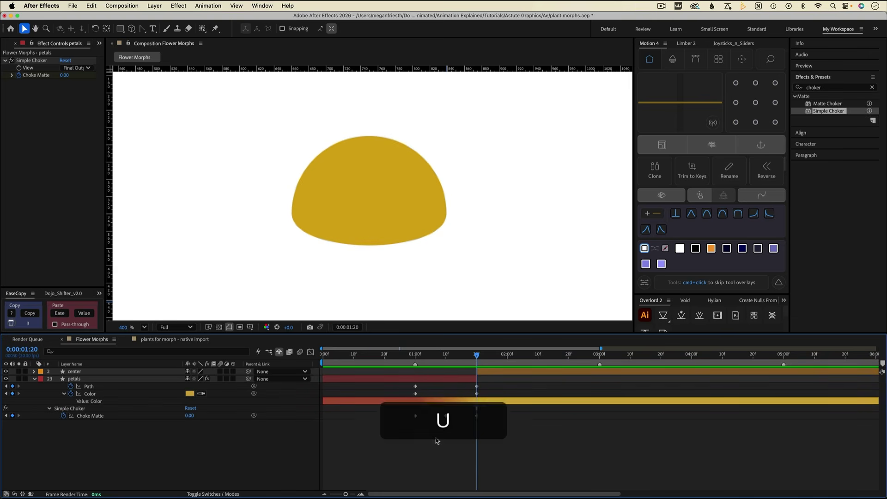
{"action": "left_click", "coordinate": [438, 440]}
{"action": "left_click", "coordinate": [279, 352]}
{"action": "left_click", "coordinate": [74, 438]}
{"action": "left_click", "coordinate": [74, 474], "text": "shift"}
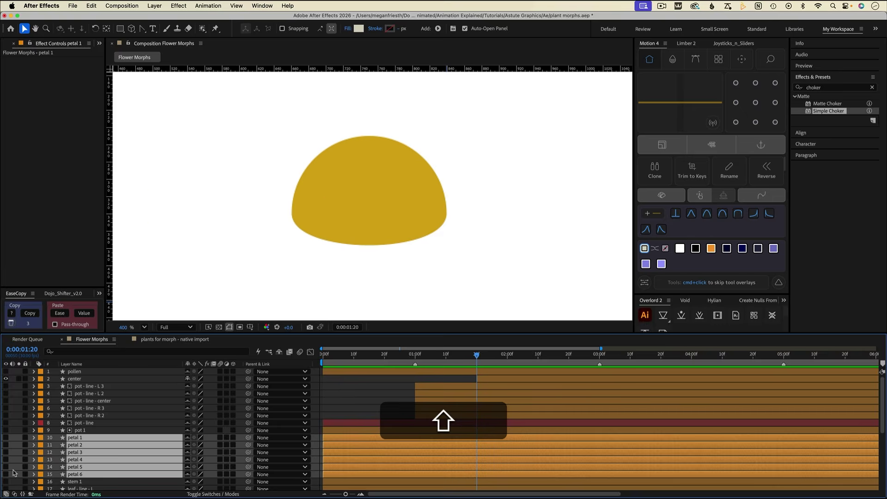
{"action": "left_click", "coordinate": [6, 474]}
Trim the start of the petal 1 to petal 6 layers to 0:00:01:00 and hide the shy layers again.
{"action": "scroll", "coordinate": [416, 361], "scroll_direction": "down", "scroll_amount": 3}
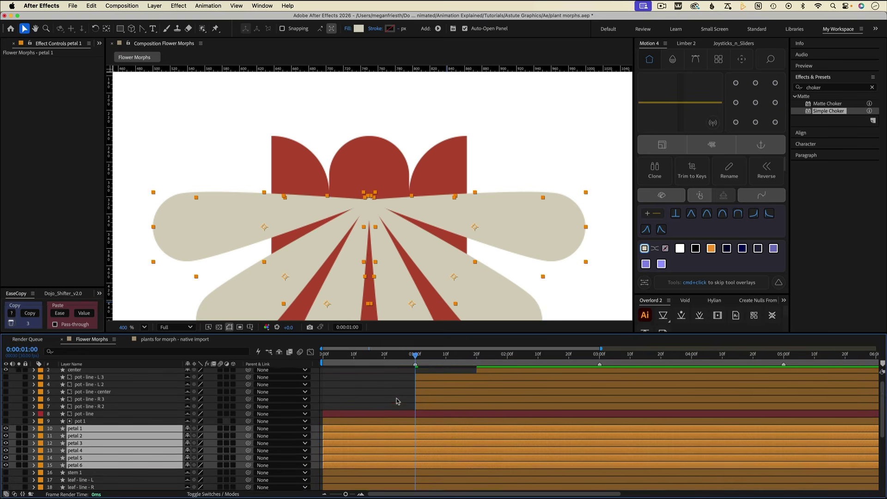
{"action": "key", "text": "alt+bracketleft"}
{"action": "left_click", "coordinate": [477, 359]}
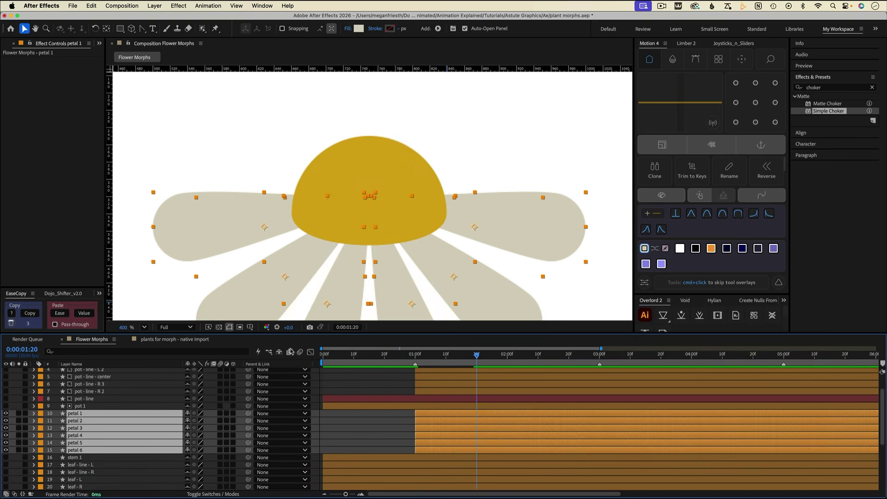
{"action": "left_click", "coordinate": [279, 352]}
Move the anchor points of petal 1 to petal 6 to each petal's inner tip behind the yellow center.
{"action": "left_click", "coordinate": [463, 380]}
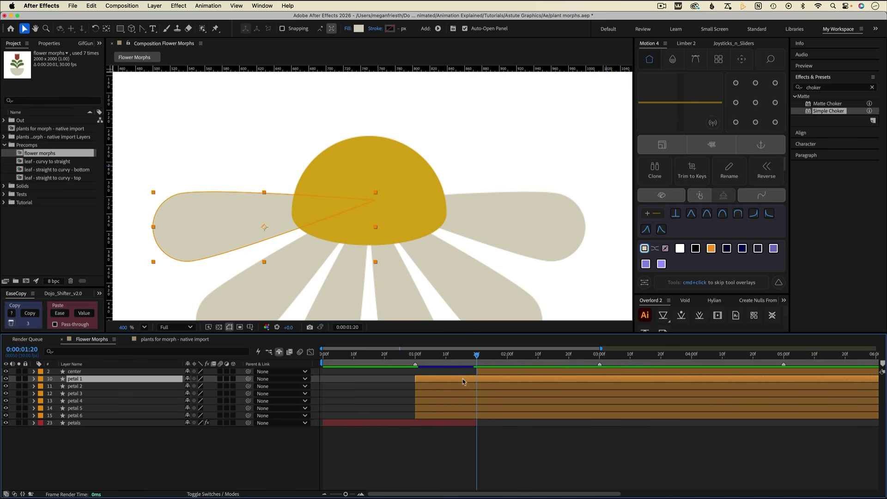
{"action": "key", "text": "y"}
{"action": "left_click_drag", "start_coordinate": [266, 226], "coordinate": [375, 201]}
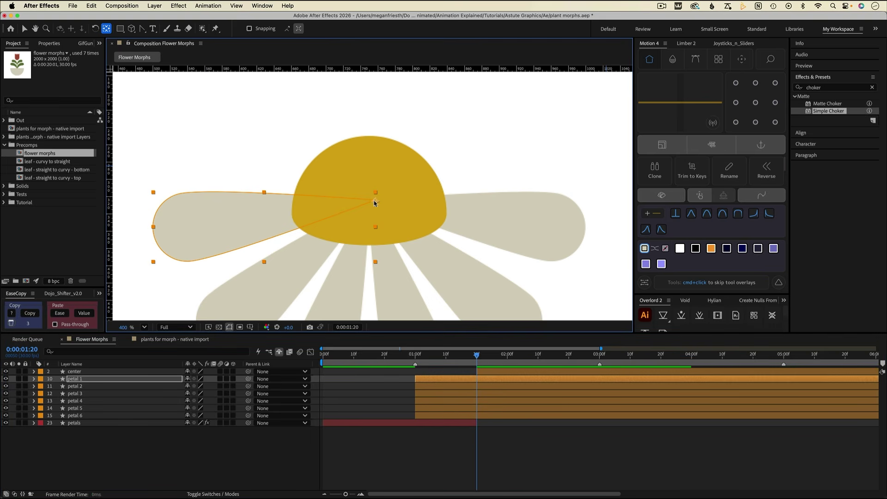
{"action": "left_click", "coordinate": [86, 386]}
{"action": "left_click", "coordinate": [86, 393]}
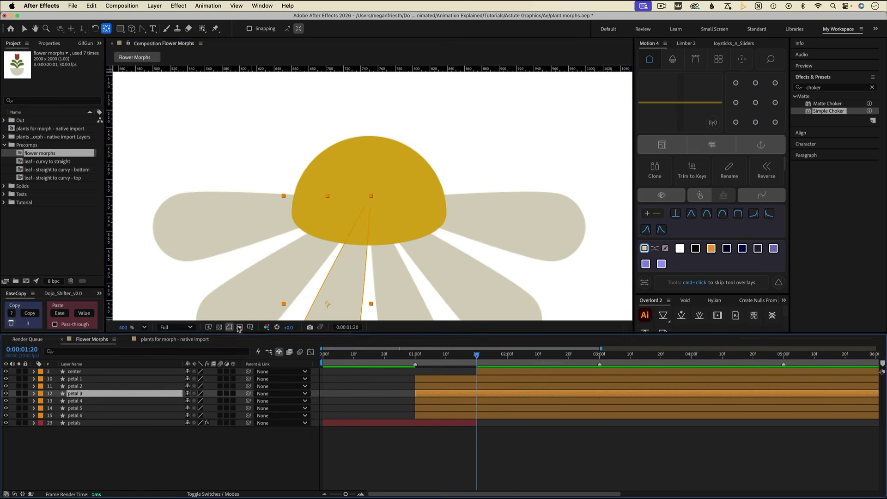
{"action": "left_click", "coordinate": [86, 400]}
{"action": "left_click", "coordinate": [86, 408]}
{"action": "left_click", "coordinate": [86, 415]}
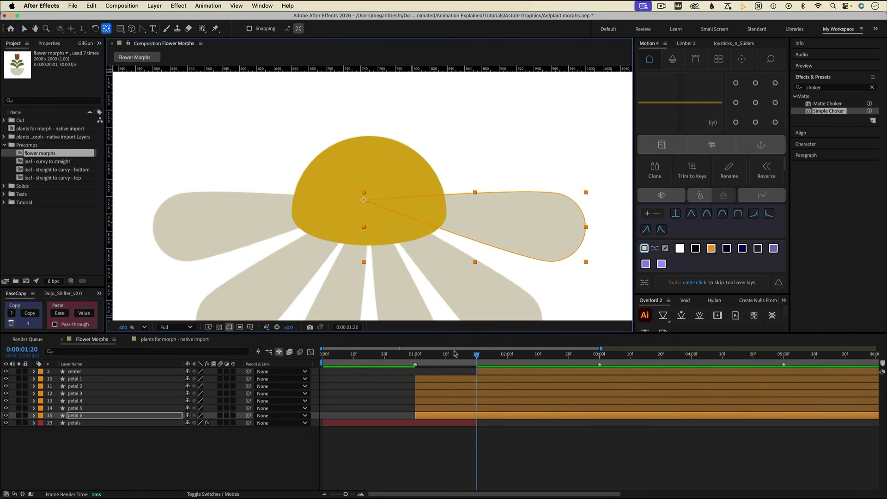
Add scale and rotation keyframes to the petal 1 to petal 6 layers at 0:00:01:20.
{"action": "left_click", "coordinate": [144, 378], "text": "shift"}
{"action": "key", "text": "shift+s"}
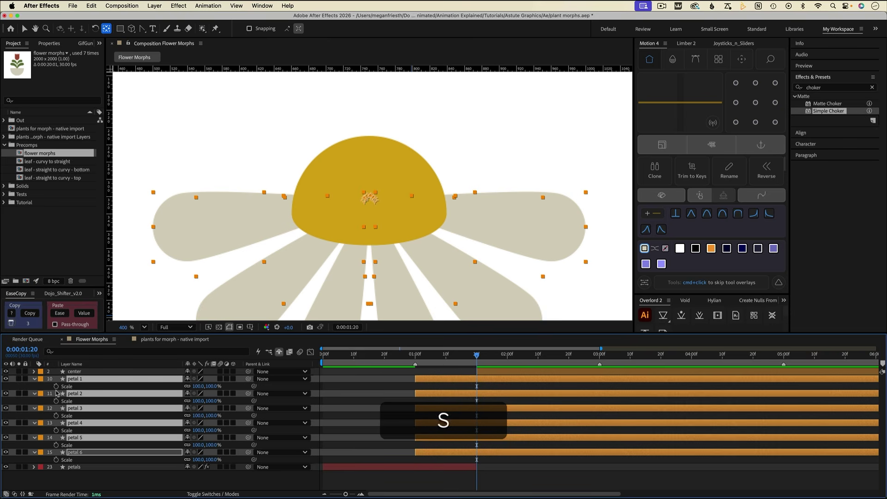
{"action": "key", "text": "alt+shift+r"}
At 0:00:01:00, set the rotations of petals 1 to 6 to -80°, -40°, -20°, 20°, 40° and 80°.
{"action": "left_click", "coordinate": [413, 356]}
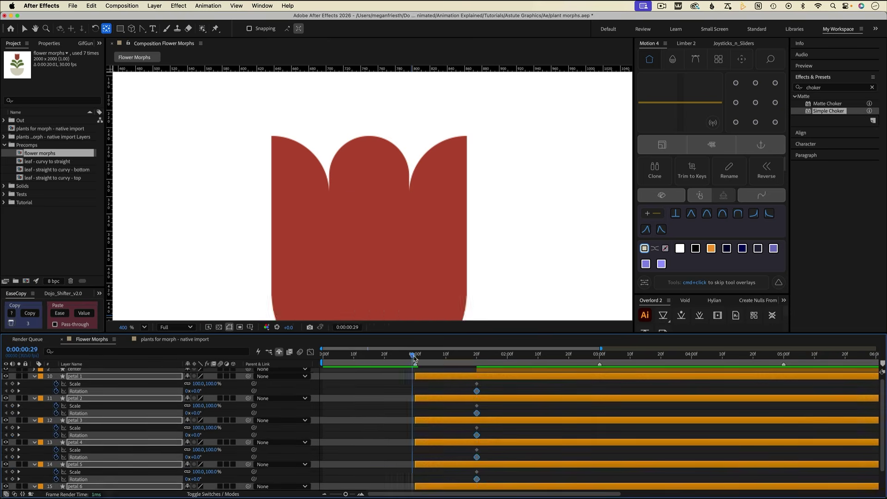
{"action": "key", "text": "Page_Down"}
{"action": "left_click_drag", "start_coordinate": [193, 391], "coordinate": [199, 438]}
{"action": "scroll", "coordinate": [194, 437], "scroll_direction": "down", "scroll_amount": 2}
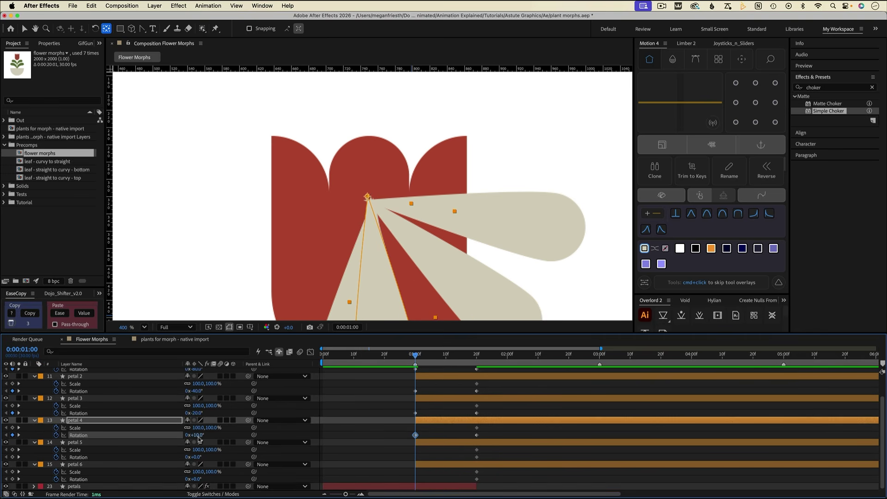
{"action": "left_click", "coordinate": [199, 435]}
{"action": "type", "text": "20"}
{"action": "left_click", "coordinate": [195, 456]}
{"action": "type", "text": "40"}
{"action": "left_click", "coordinate": [195, 479]}
{"action": "type", "text": "80"}
{"action": "key", "text": "Return"}
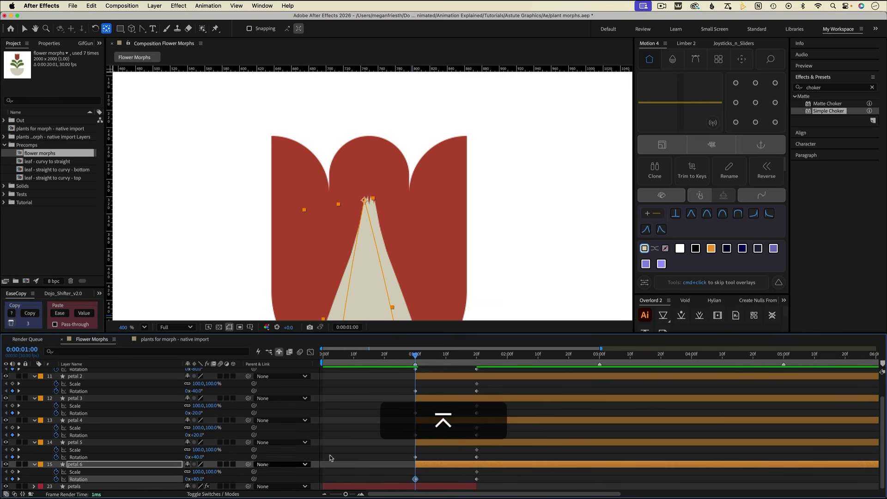
Shrink the scale of all six petal layers at 0:00:01:00 to hide them and collapse their properties.
{"action": "scroll", "coordinate": [330, 457], "scroll_direction": "up", "scroll_amount": 2}
{"action": "left_click", "coordinate": [73, 378], "text": "shift"}
{"action": "left_click", "coordinate": [200, 386]}
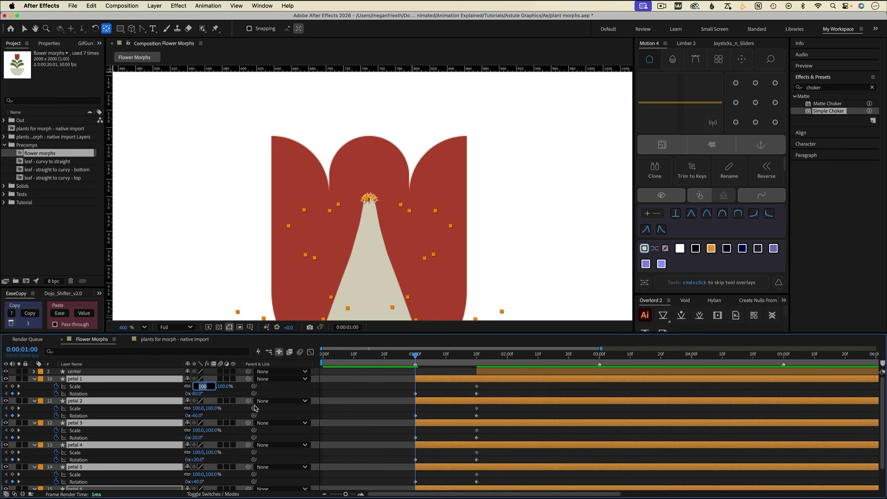
{"action": "key", "text": "Return"}
{"action": "key", "text": "u"}
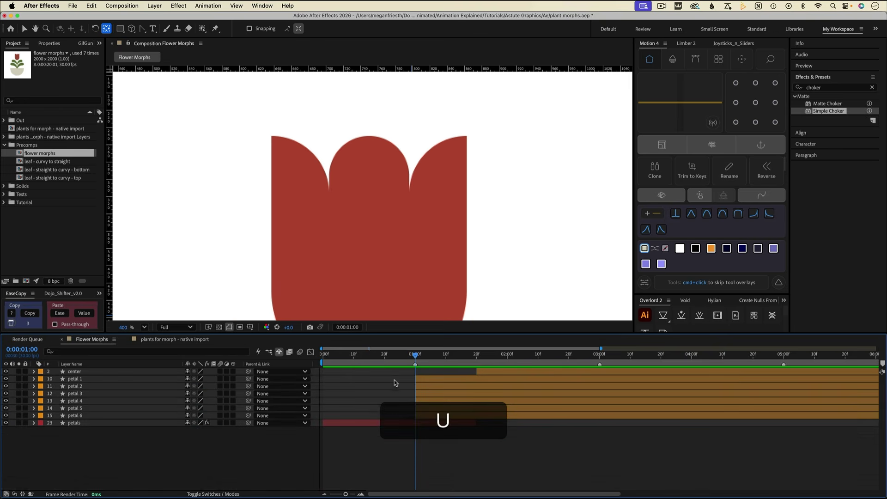
Move the petal 1 to petal 6 layers directly below the petals layer, and scrub through the morph.
{"action": "left_click", "coordinate": [279, 352]}
{"action": "scroll", "coordinate": [93, 398], "scroll_direction": "down", "scroll_amount": 3}
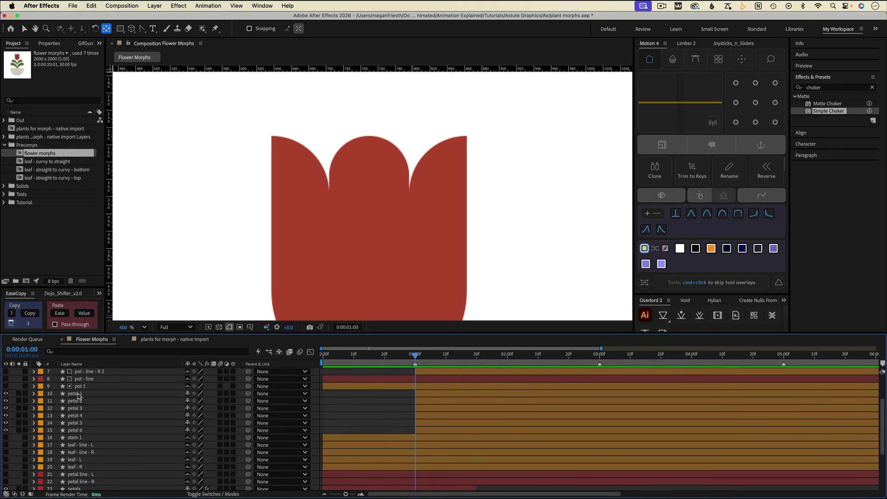
{"action": "left_click", "coordinate": [78, 394]}
{"action": "left_click", "coordinate": [79, 430], "text": "shift"}
{"action": "scroll", "coordinate": [80, 480], "scroll_direction": "down", "scroll_amount": 3}
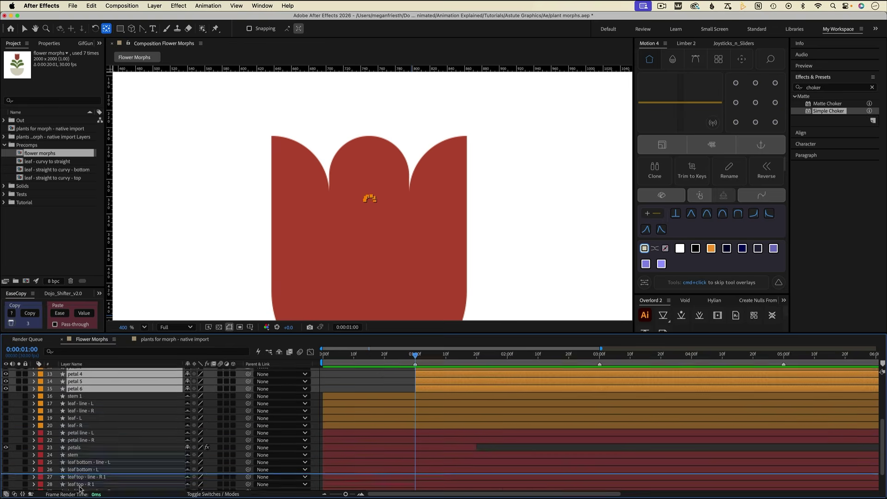
{"action": "left_click_drag", "start_coordinate": [79, 381], "coordinate": [78, 451]}
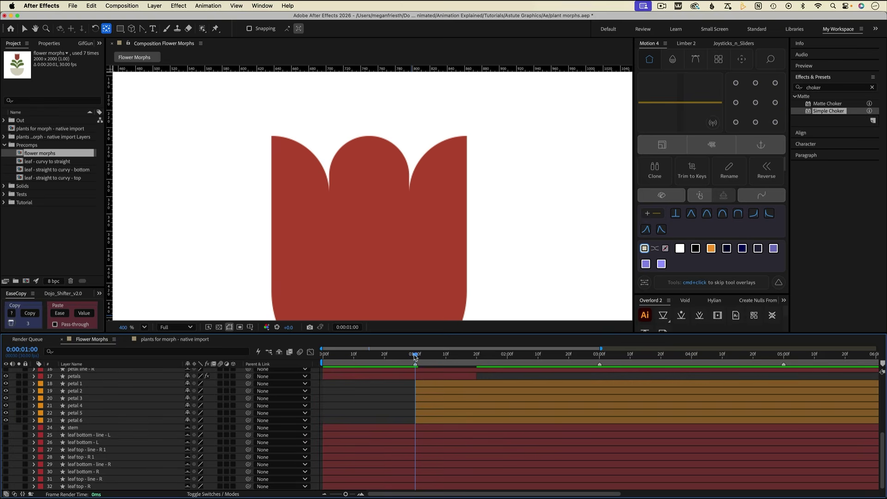
{"action": "left_click_drag", "start_coordinate": [415, 356], "coordinate": [493, 368]}
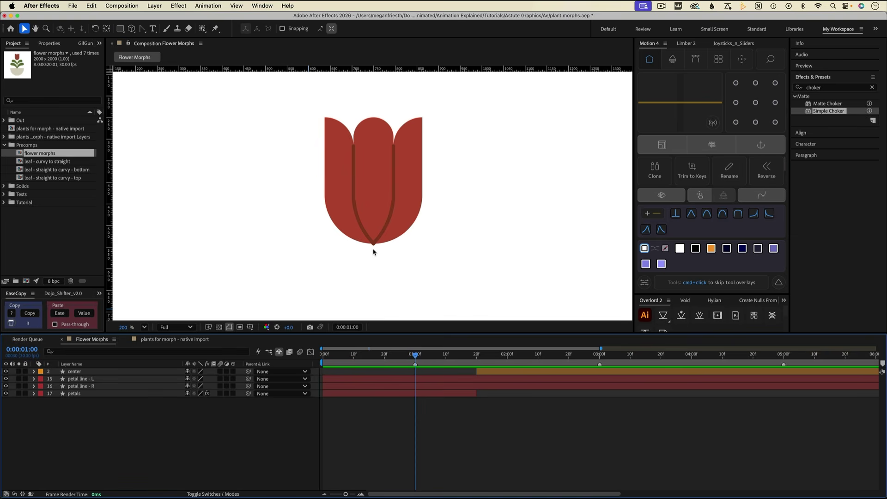
Set the petals layer as the track matte for petal line - L and petal line - R.
{"action": "left_click", "coordinate": [200, 494]}
{"action": "left_click", "coordinate": [83, 379]}
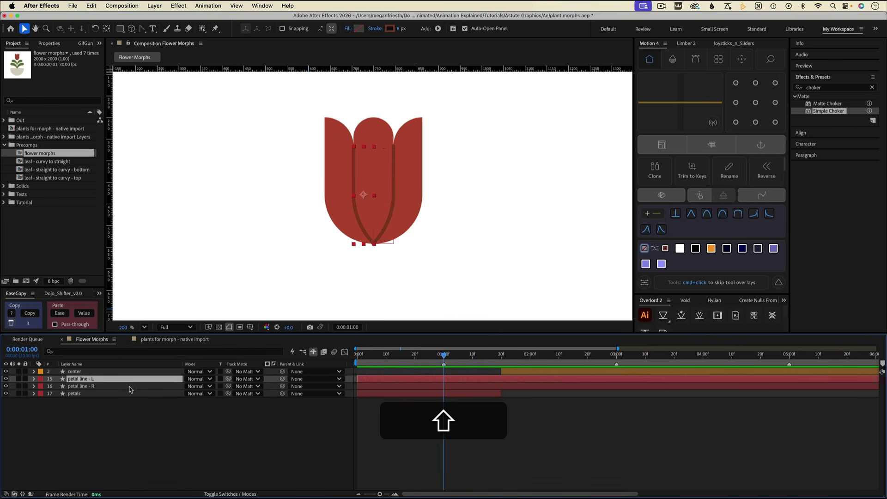
{"action": "left_click", "coordinate": [83, 387], "text": "shift"}
{"action": "left_click_drag", "start_coordinate": [229, 386], "coordinate": [209, 396]}
{"action": "left_click", "coordinate": [110, 421]}
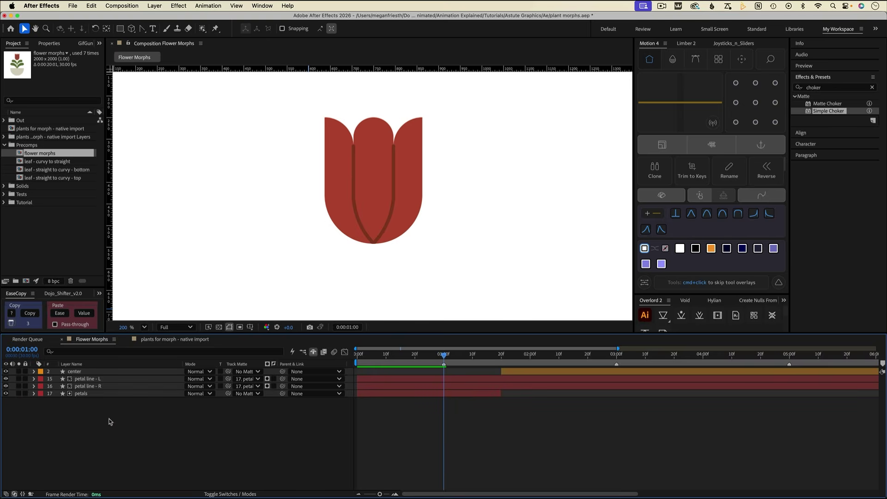
Keyframe both petal lines' positions from 0:00:01:00 to 0:00:01:20, moving them outward to X 661.9 and 838.1 and upward.
{"action": "left_click", "coordinate": [416, 386]}
{"action": "left_click", "coordinate": [416, 379], "text": "shift"}
{"action": "key", "text": "shift+p"}
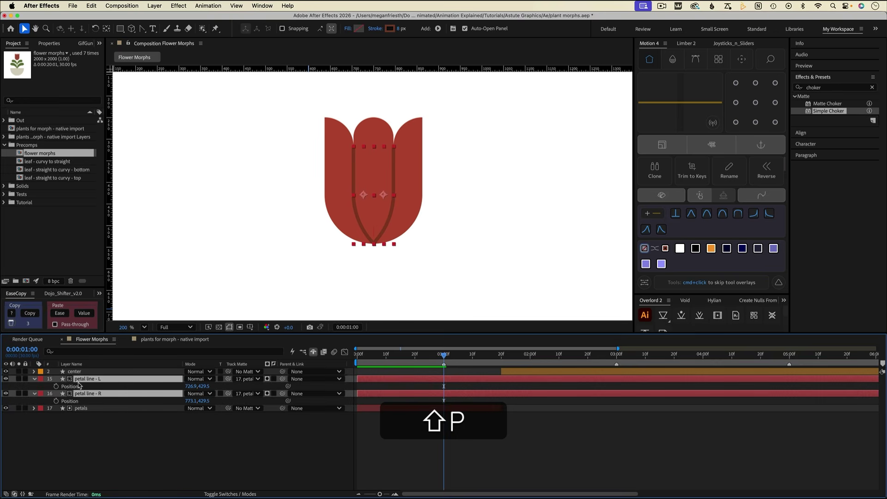
{"action": "left_click_drag", "start_coordinate": [486, 360], "coordinate": [502, 360]}
{"action": "left_click", "coordinate": [157, 379]}
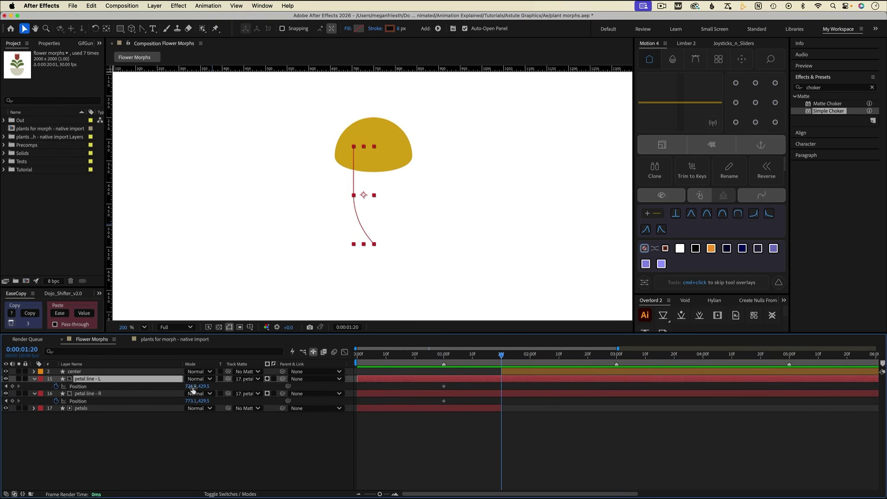
{"action": "left_click_drag", "start_coordinate": [192, 386], "coordinate": [217, 402]}
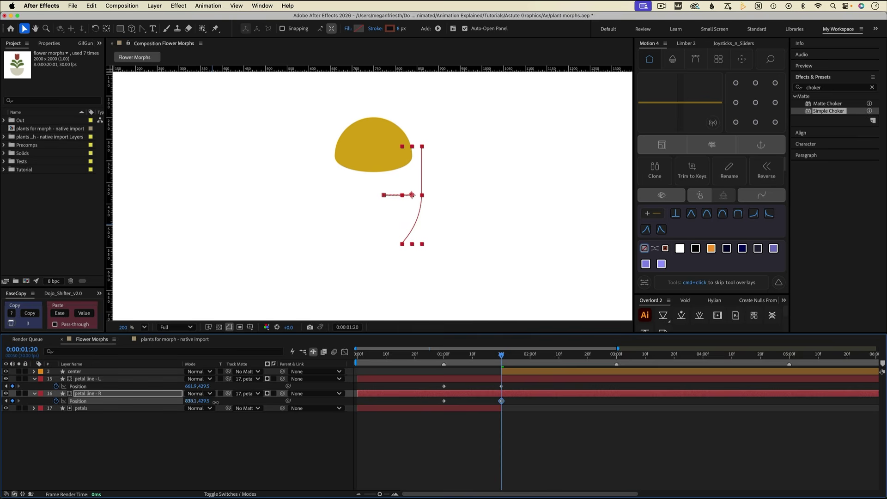
{"action": "left_click", "coordinate": [430, 379], "text": "shift"}
{"action": "left_click_drag", "start_coordinate": [412, 196], "coordinate": [412, 149]}
Animate both petal lines' stroke colors from 0:00:01:00 to the flower center's gold at 0:00:01:20.
{"action": "left_click_drag", "start_coordinate": [501, 355], "coordinate": [444, 362]}
{"action": "key", "text": "super+f"}
{"action": "type", "text": "colo"}
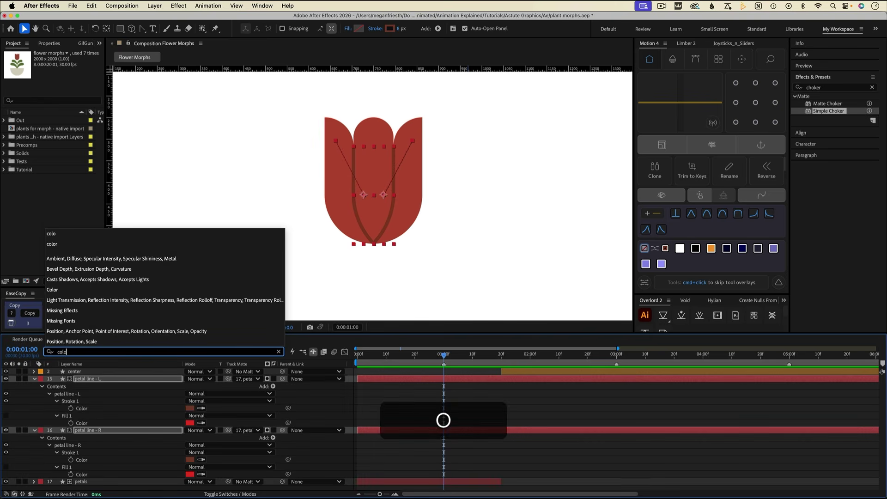
{"action": "left_click", "coordinate": [501, 355]}
{"action": "left_click", "coordinate": [201, 408]}
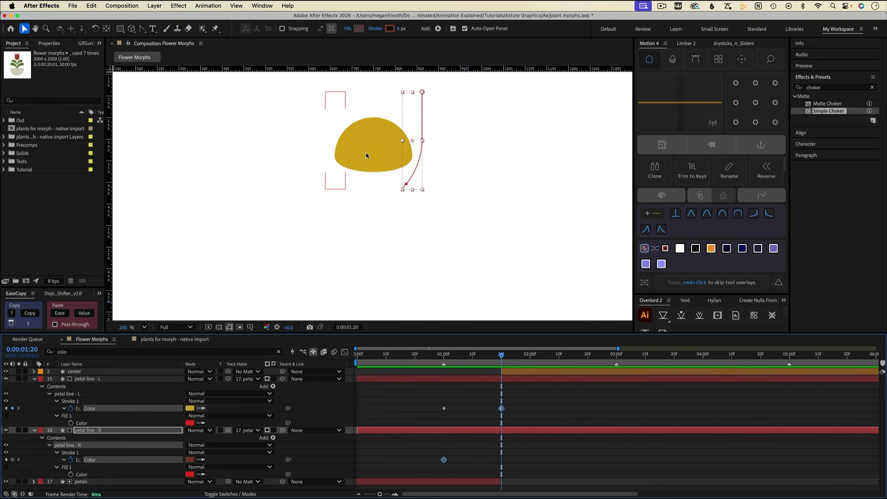
{"action": "left_click", "coordinate": [366, 154]}
{"action": "left_click", "coordinate": [201, 459]}
{"action": "left_click", "coordinate": [367, 148]}
{"action": "left_click", "coordinate": [459, 408]}
{"action": "key", "text": "u"}
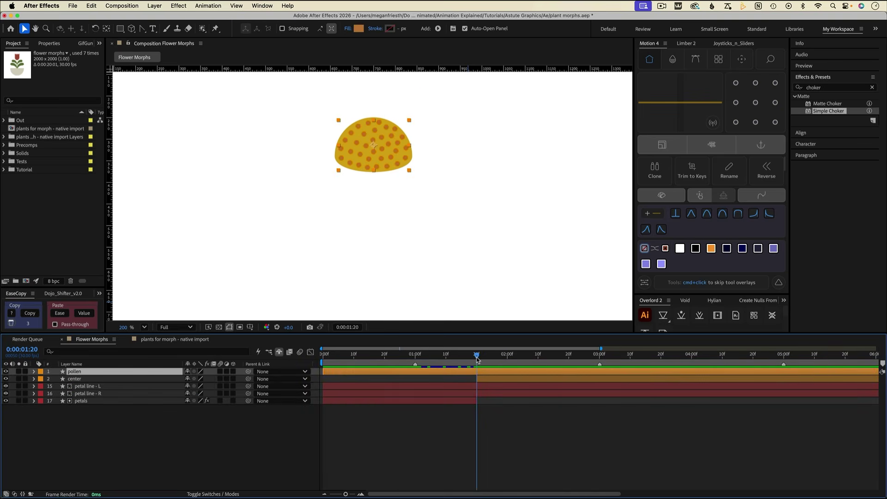
Filter the pollen layer for scale properties and keyframe every daisy group's scale plus the layer scale at 0:00:01:20.
{"action": "left_click", "coordinate": [34, 372]}
{"action": "left_click", "coordinate": [41, 379]}
{"action": "left_click", "coordinate": [65, 387]}
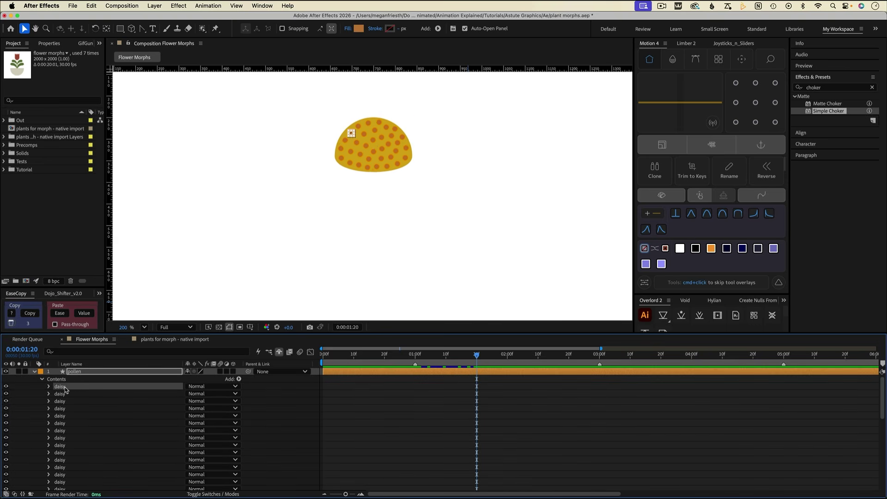
{"action": "left_click", "coordinate": [86, 372]}
{"action": "left_click", "coordinate": [86, 351]}
{"action": "type", "text": "scale"}
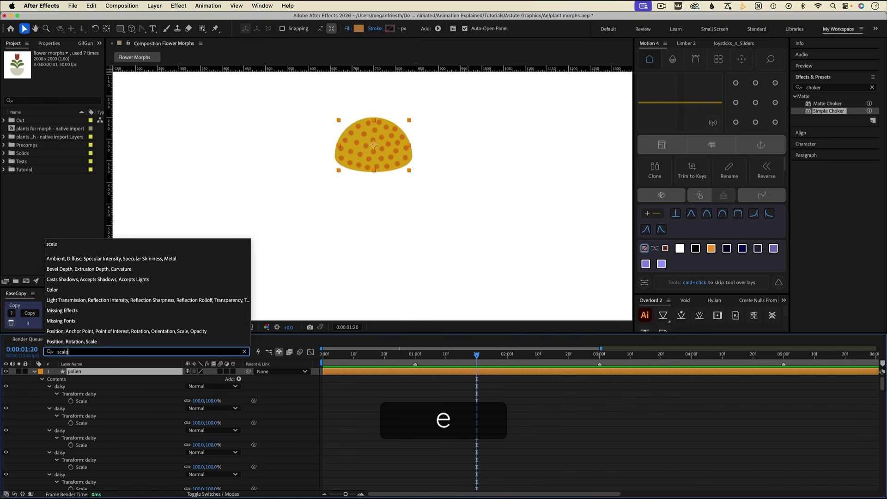
{"action": "key", "text": "Return"}
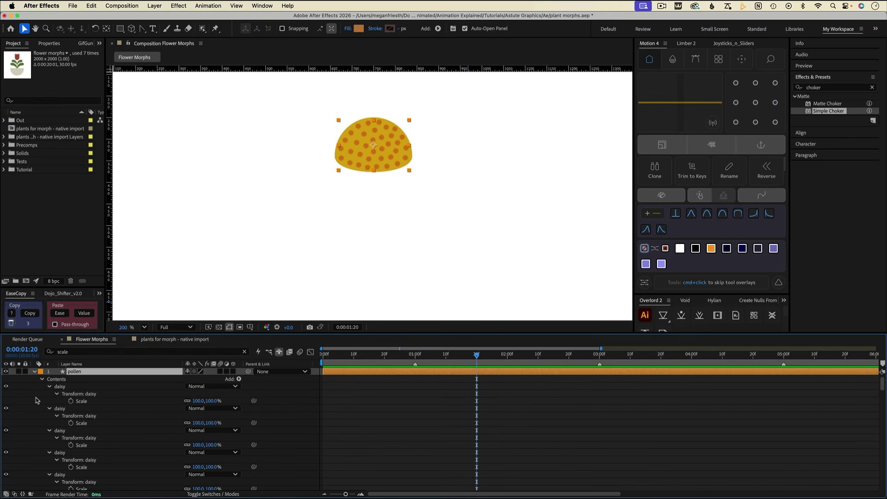
{"action": "left_click_drag", "start_coordinate": [38, 399], "coordinate": [106, 460]}
{"action": "left_click", "coordinate": [70, 443]}
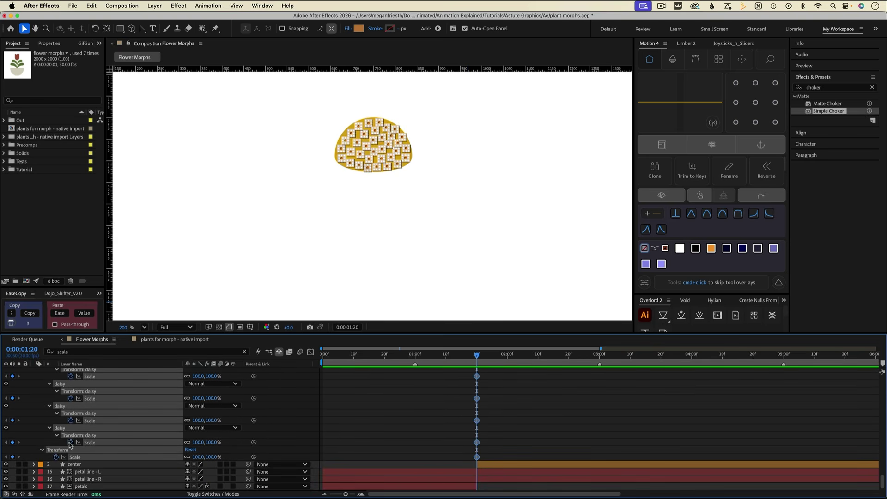
Set the scale of all daisy groups in the pollen layer to 0% at 0:00:01:00.
{"action": "left_click", "coordinate": [416, 356]}
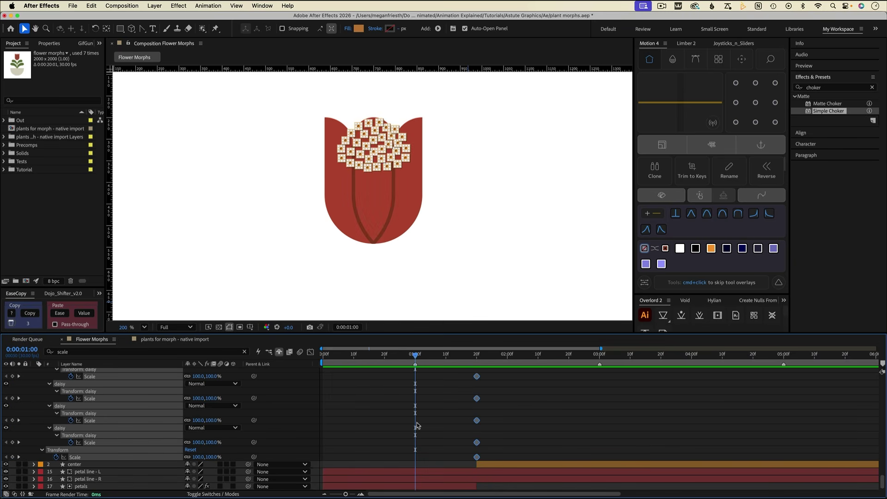
{"action": "type", "text": "0"}
{"action": "key", "text": "Return"}
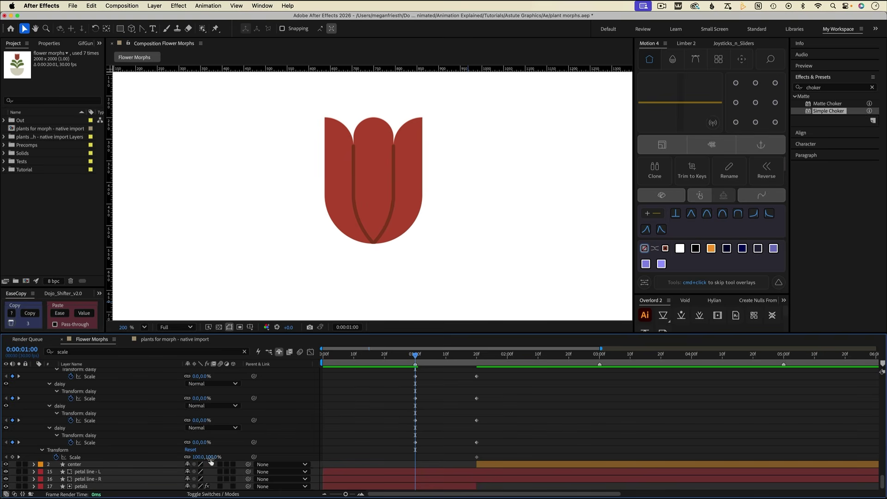
Set the pollen layer's own transform scale to 200% at 0:00:01:00, scrub to 0:00:01:20 and collapse its properties.
{"action": "type", "text": "2"}
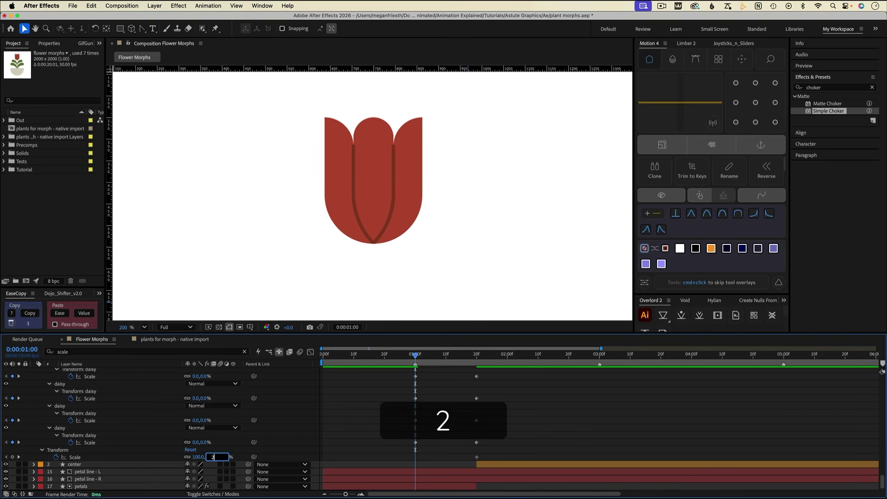
{"action": "type", "text": "00"}
{"action": "key", "text": "Return"}
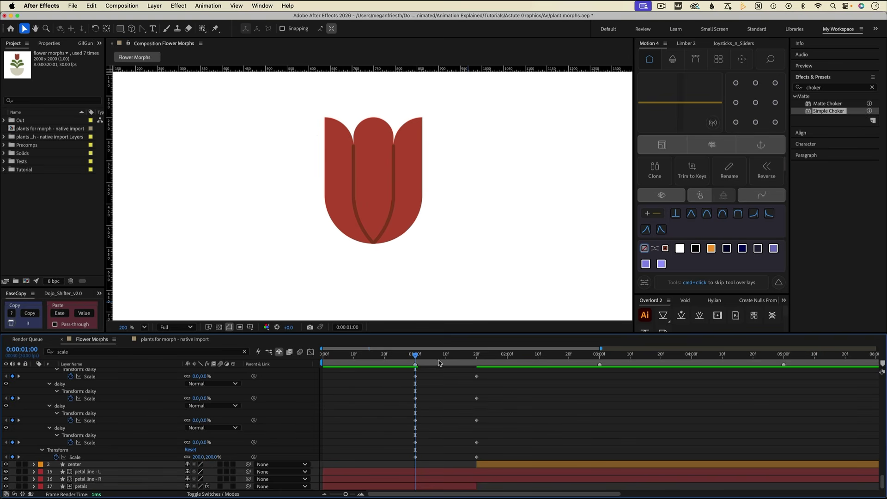
{"action": "left_click_drag", "start_coordinate": [416, 356], "coordinate": [478, 365]}
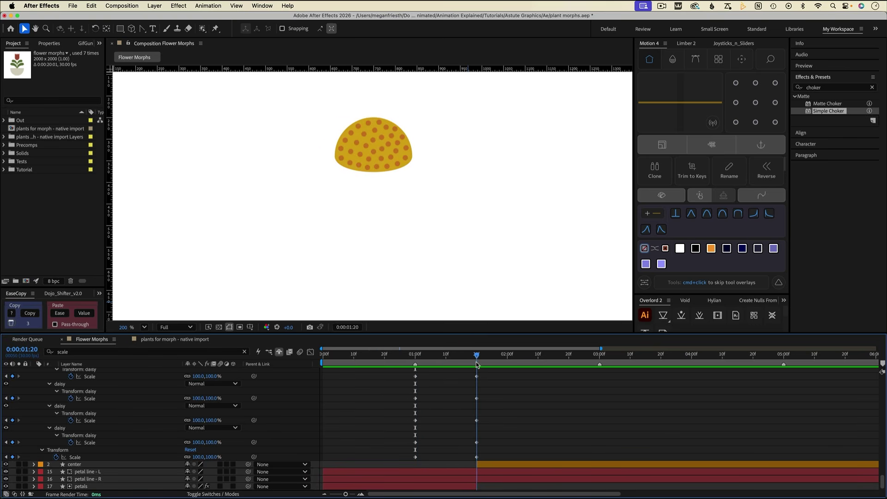
{"action": "key", "text": "u"}
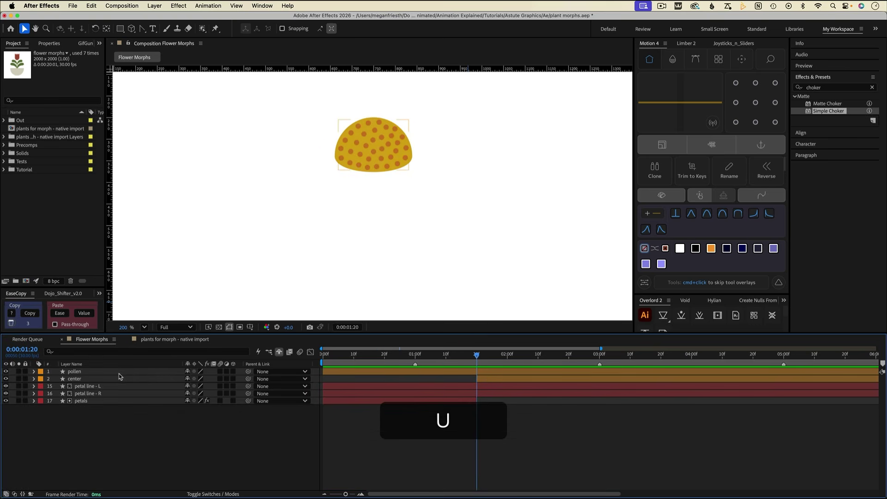
Set the petals layer as the pollen layer's track matte and scrub past 0:00:01:20.
{"action": "left_click", "coordinate": [119, 372]}
{"action": "left_click", "coordinate": [200, 494]}
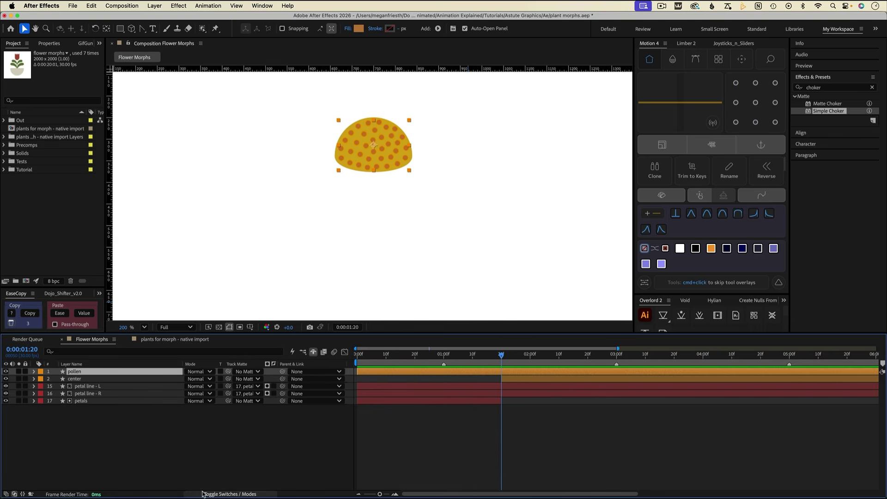
{"action": "left_click_drag", "start_coordinate": [212, 380], "coordinate": [153, 401]}
{"action": "left_click_drag", "start_coordinate": [497, 354], "coordinate": [526, 365]}
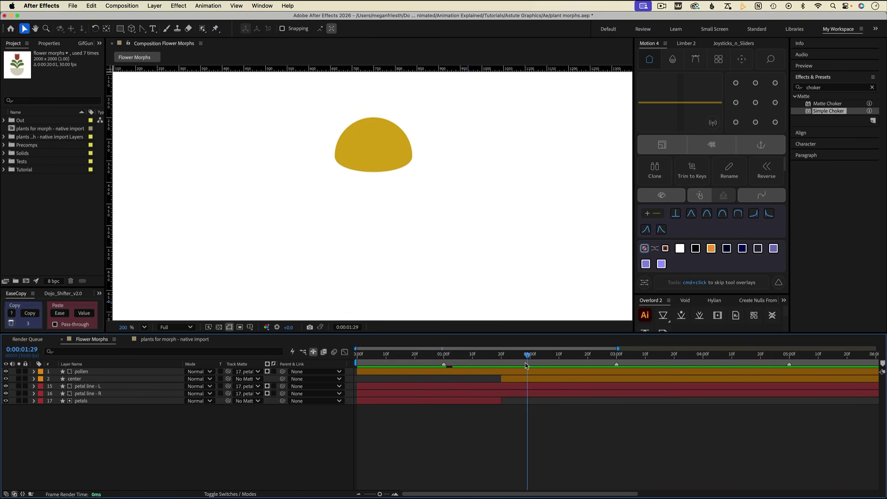
Split the pollen layer at 0:00:01:20 and set the center layer as the second part's track matte.
{"action": "left_click", "coordinate": [495, 371]}
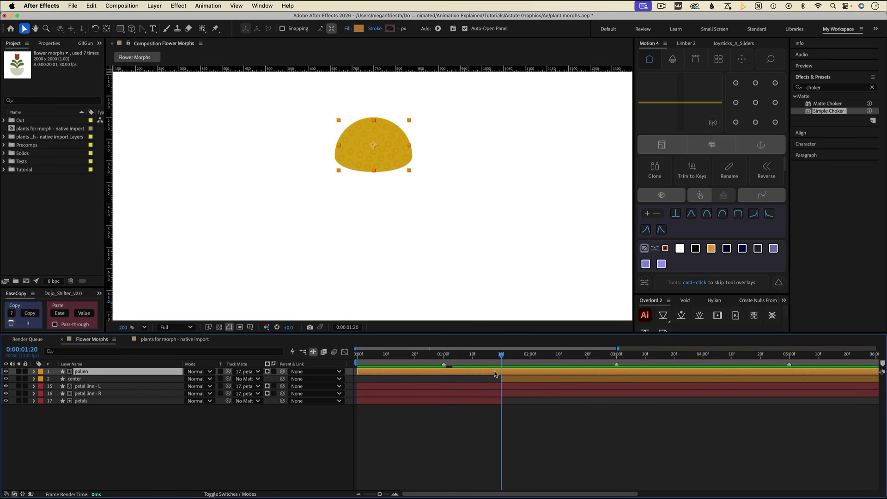
{"action": "key", "text": "ctrl+shift+d"}
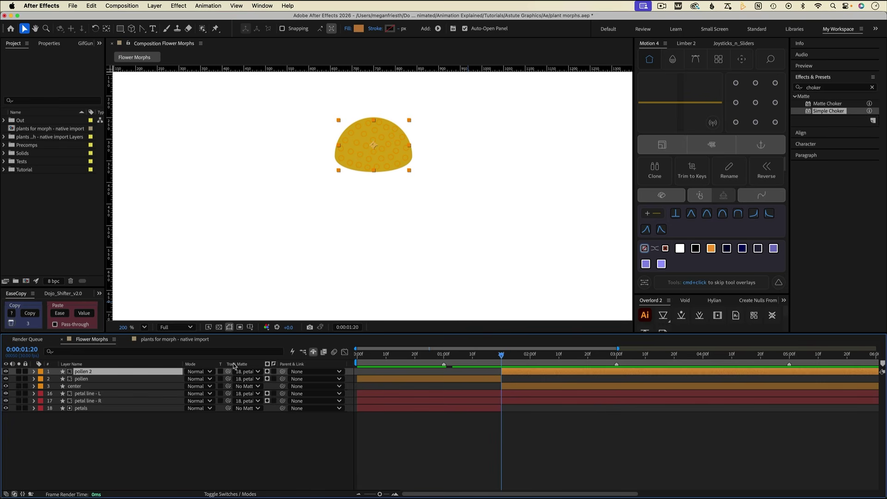
{"action": "left_click_drag", "start_coordinate": [214, 375], "coordinate": [80, 386]}
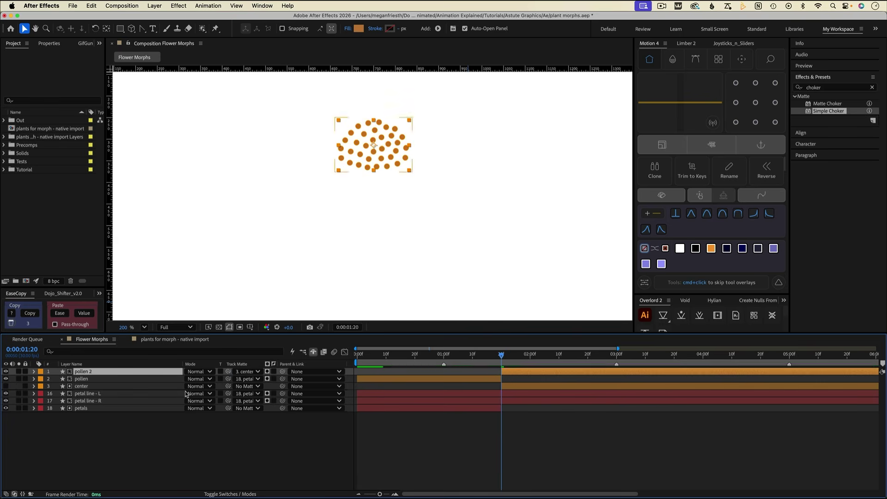
Turn the center layer's visibility back on and play the morph from 0:00:00:28.
{"action": "left_click", "coordinate": [5, 386]}
{"action": "left_click", "coordinate": [465, 437]}
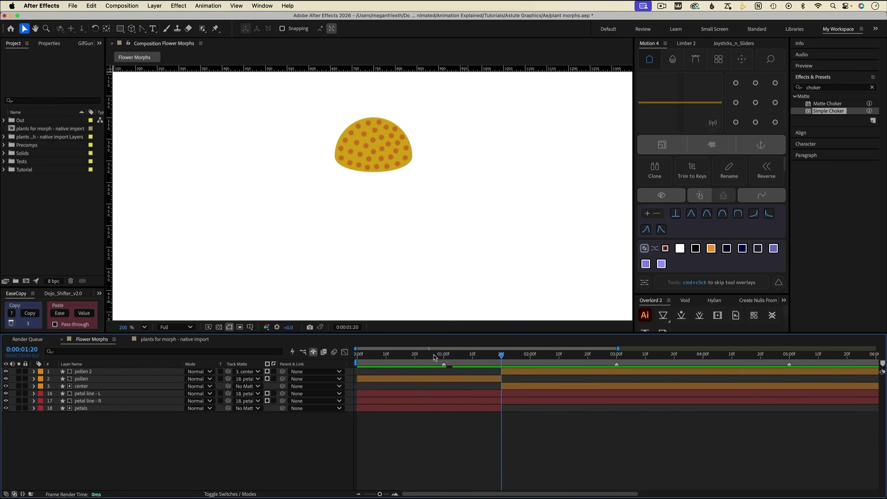
{"action": "left_click_drag", "start_coordinate": [434, 357], "coordinate": [438, 357]}
{"action": "key", "text": "space"}
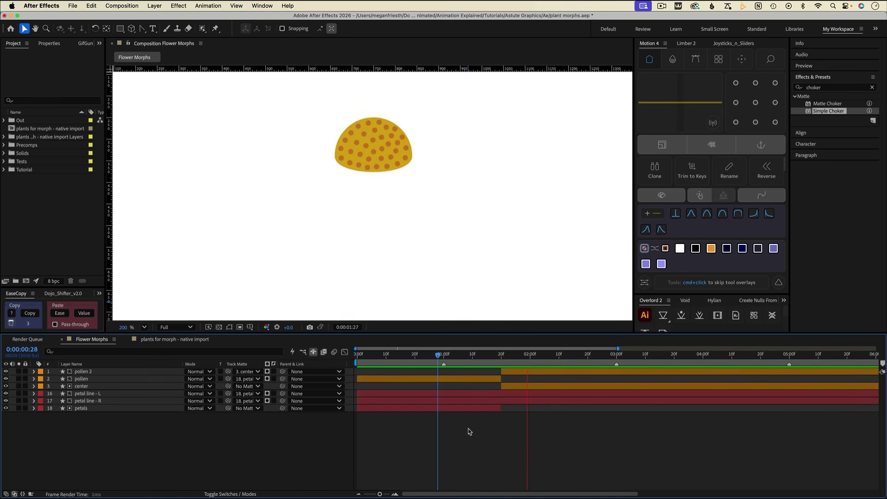
Play the tulip-to-daisy morph of the petals, center and pot and stop the preview at 0:00:02:09.
{"action": "key", "text": "space"}
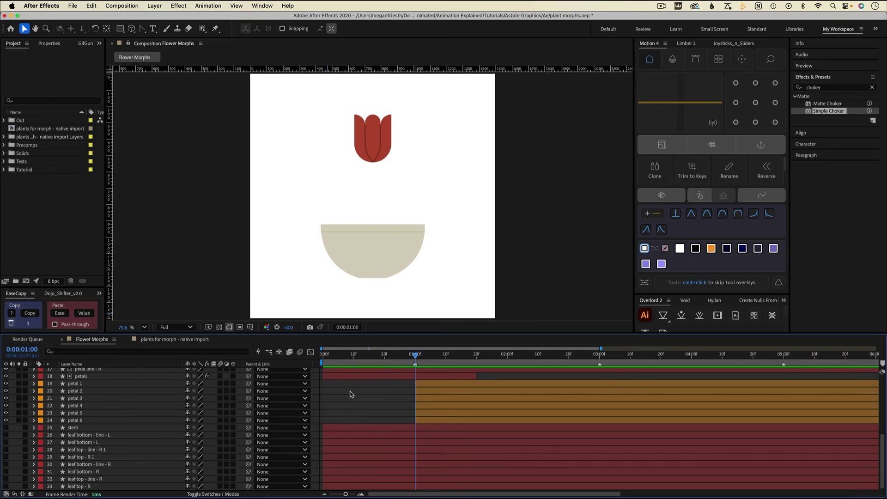
{"action": "key", "text": "space"}
{"action": "key", "text": "space"}
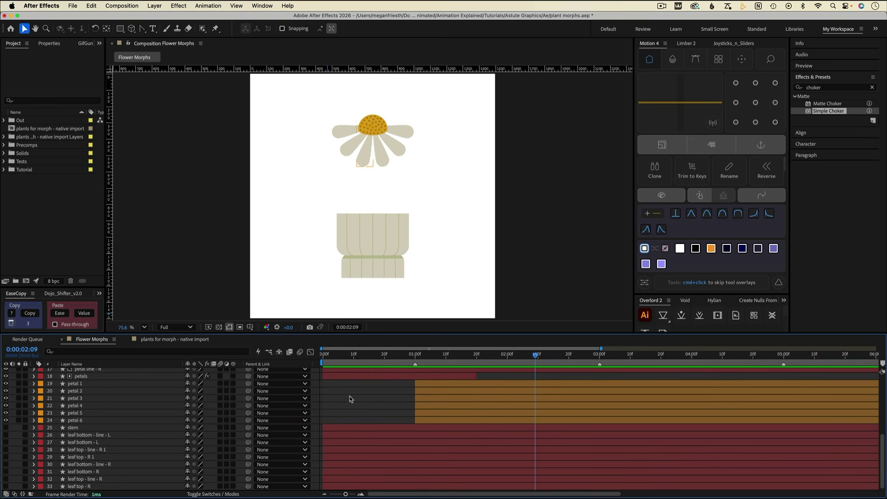
Turn on the tulip stem layer's visibility and delete the daisy's stem 1 layer.
{"action": "left_click", "coordinate": [79, 427]}
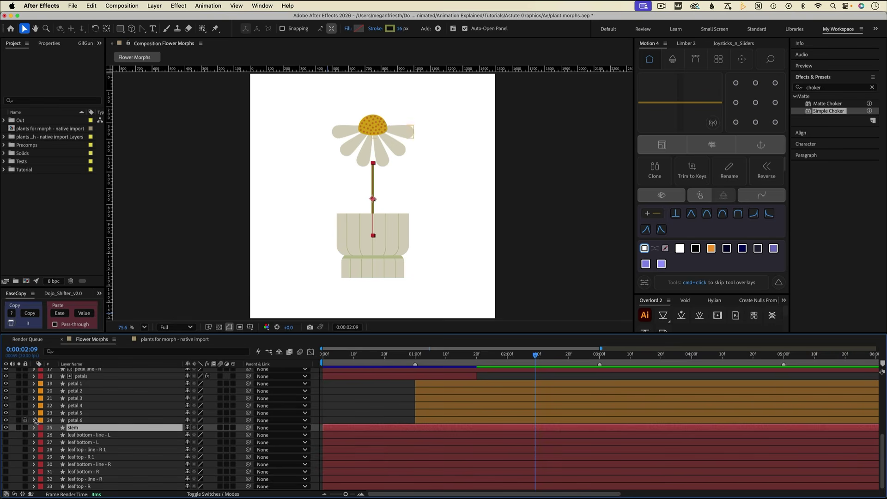
{"action": "scroll", "coordinate": [62, 412], "scroll_direction": "up", "scroll_amount": 5}
{"action": "left_click", "coordinate": [74, 446]}
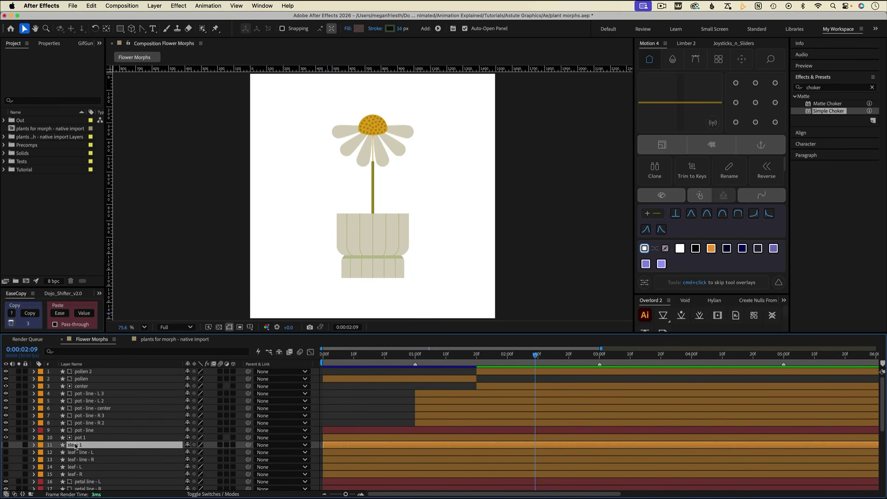
{"action": "key", "text": "BackSpace"}
Add path and stroke color keyframes to the stem layer at 0:00:01:00.
{"action": "scroll", "coordinate": [124, 433], "scroll_direction": "down", "scroll_amount": 5}
{"action": "left_click", "coordinate": [81, 428]}
{"action": "key", "text": "j"}
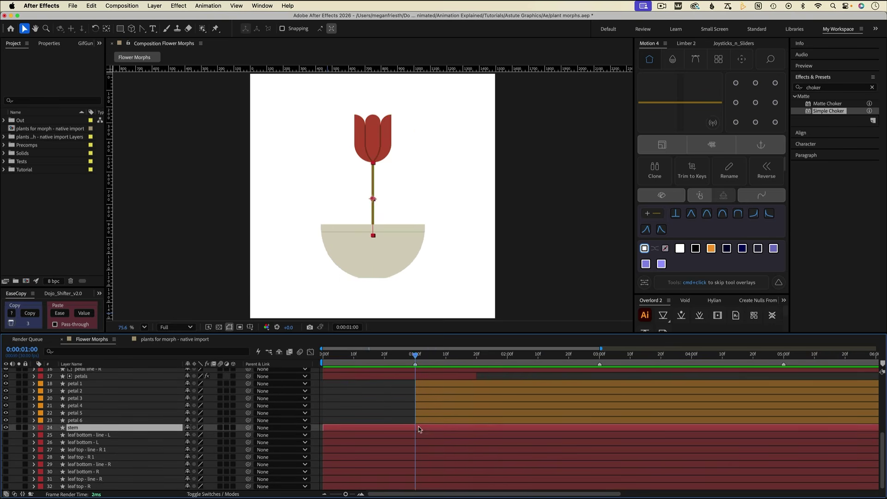
{"action": "left_click", "coordinate": [34, 427]}
{"action": "left_click", "coordinate": [42, 435]}
{"action": "left_click", "coordinate": [49, 443]}
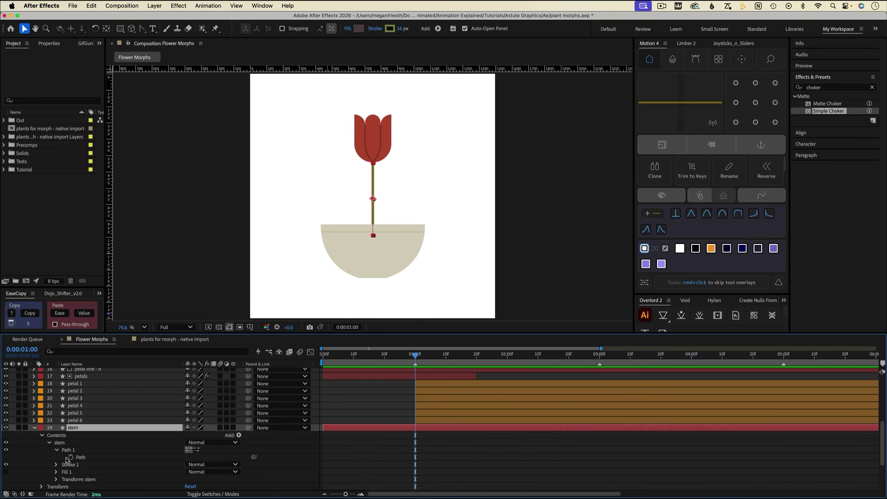
{"action": "left_click", "coordinate": [57, 449]}
{"action": "left_click", "coordinate": [89, 457]}
{"action": "left_click", "coordinate": [56, 465]}
{"action": "scroll", "coordinate": [60, 468], "scroll_direction": "down", "scroll_amount": 3}
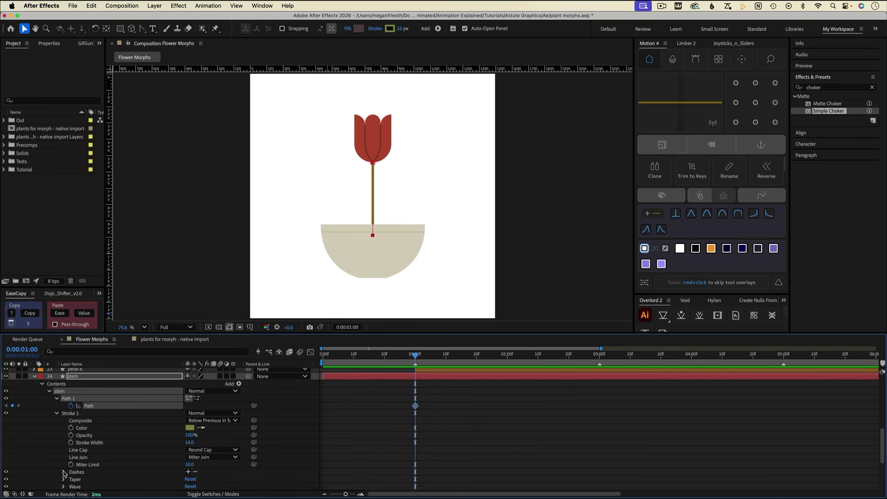
{"action": "left_click", "coordinate": [70, 428]}
At 0:00:01:20, extend the stem's top point upward into the daisy's center.
{"action": "left_click_drag", "start_coordinate": [416, 356], "coordinate": [477, 369]}
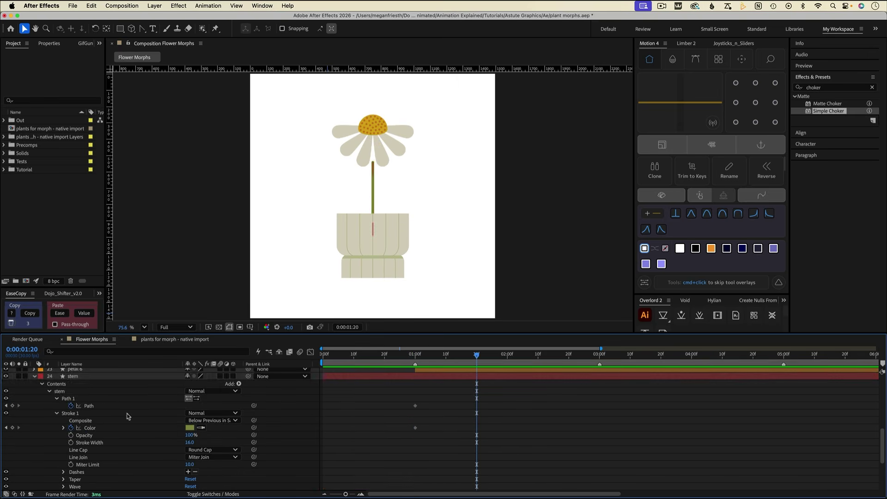
{"action": "left_click_drag", "start_coordinate": [373, 162], "coordinate": [374, 147]}
Switch to Illustrator, hide the tulip layer and copy the daisy stem's stroke color code 2e4f34.
{"action": "left_click", "coordinate": [510, 478]}
{"action": "left_click", "coordinate": [729, 99]}
{"action": "left_click", "coordinate": [756, 99]}
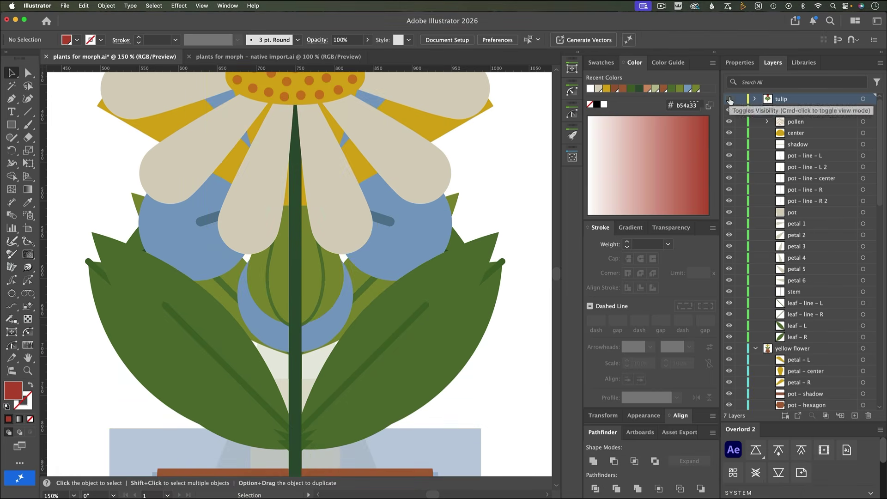
{"action": "left_click", "coordinate": [297, 287]}
{"action": "double_click", "coordinate": [23, 400]}
{"action": "key", "text": "super+c"}
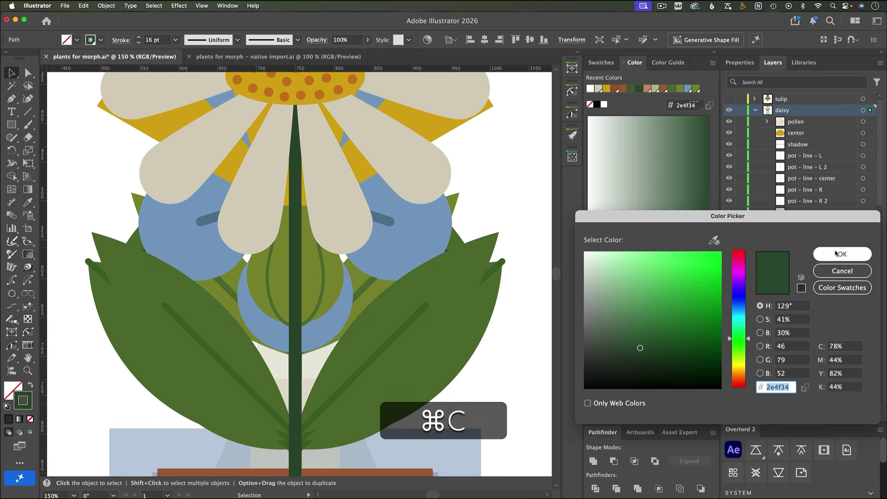
{"action": "key", "text": "Escape"}
Back in After Effects, set the stem's stroke color to 2e4f34 at 0:00:01:20 and preview from 0:00:00:29.
{"action": "left_click", "coordinate": [531, 479]}
{"action": "left_click", "coordinate": [190, 427]}
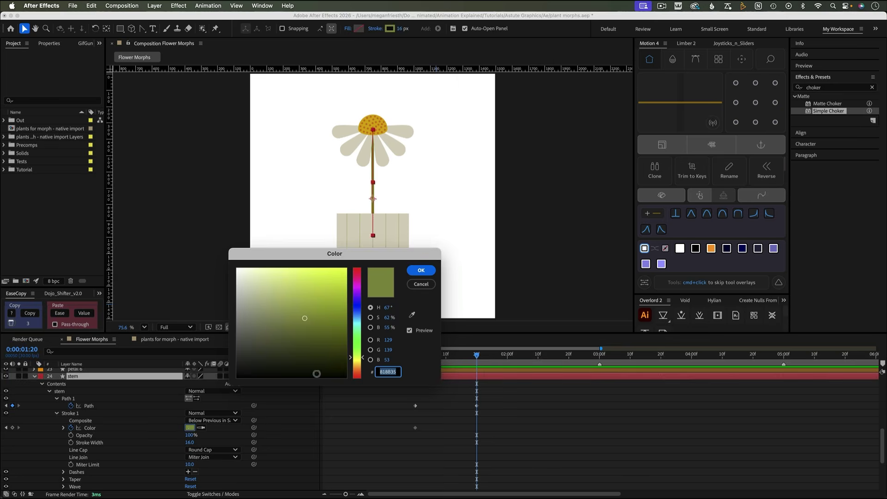
{"action": "key", "text": "super+v"}
{"action": "key", "text": "Return"}
{"action": "left_click", "coordinate": [412, 354]}
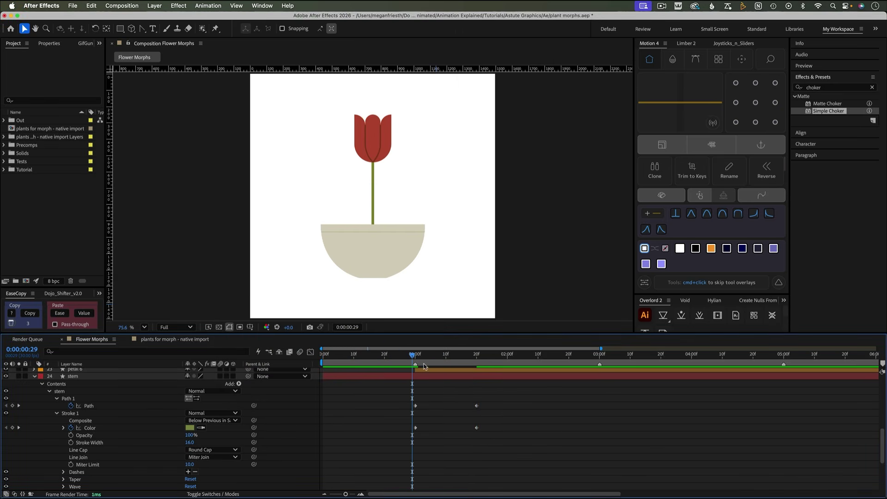
{"action": "key", "text": "space"}
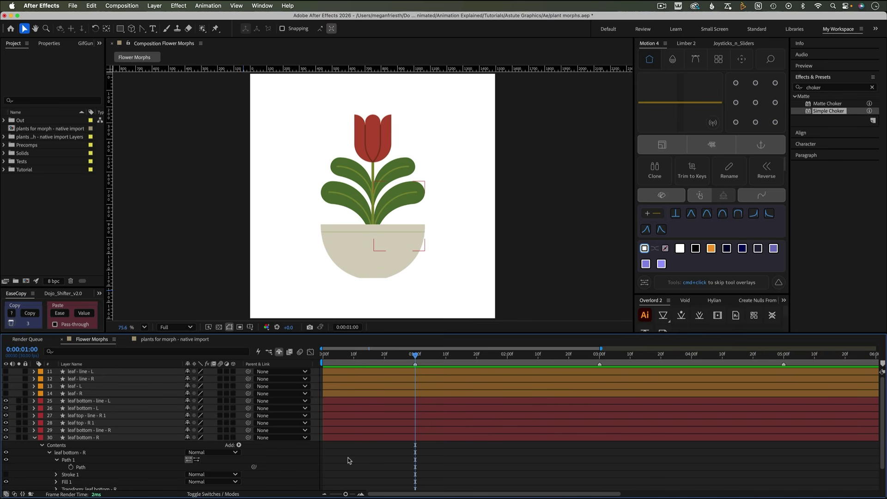
Compare the tulip's leaf bottom - R path with the daisy's leaf - R shape at 0:00:01:00.
{"action": "left_click", "coordinate": [68, 460]}
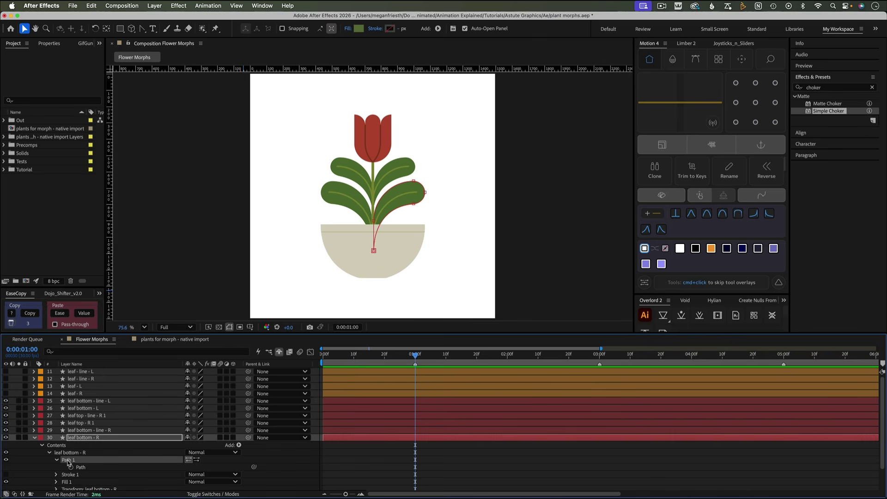
{"action": "left_click", "coordinate": [6, 393]}
{"action": "left_click", "coordinate": [19, 394]}
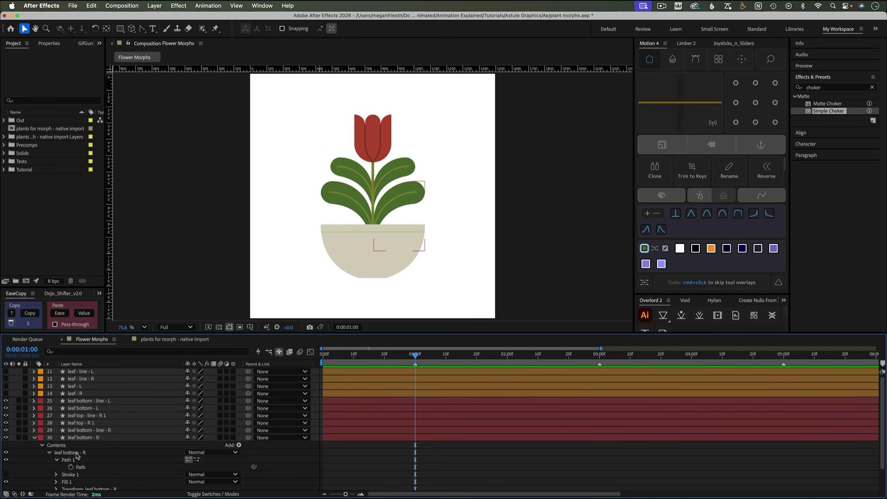
{"action": "left_click", "coordinate": [71, 461]}
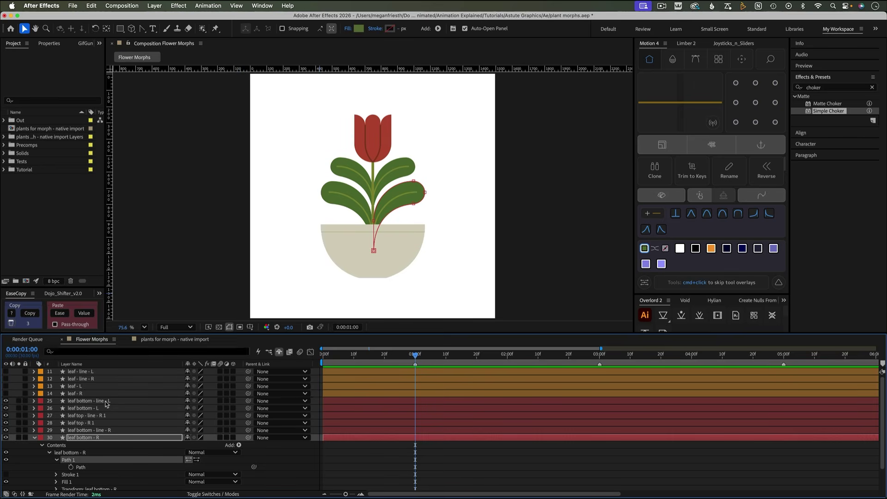
{"action": "left_click", "coordinate": [74, 394]}
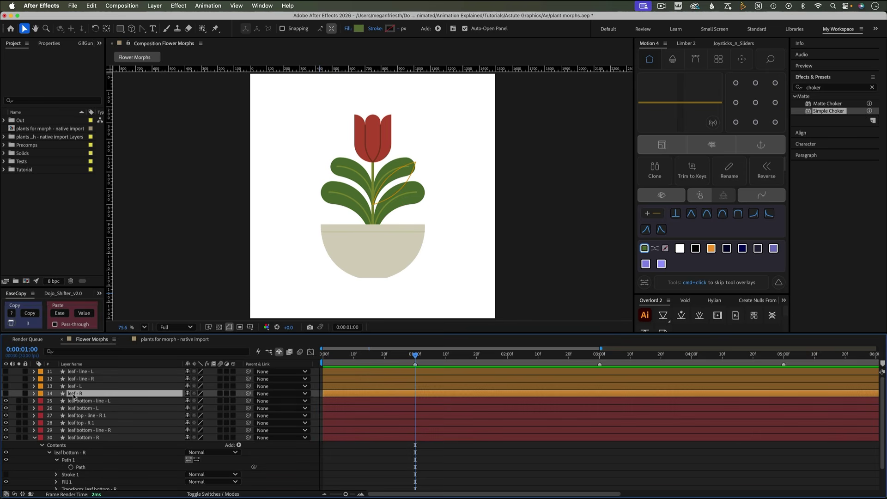
{"action": "left_click", "coordinate": [79, 437]}
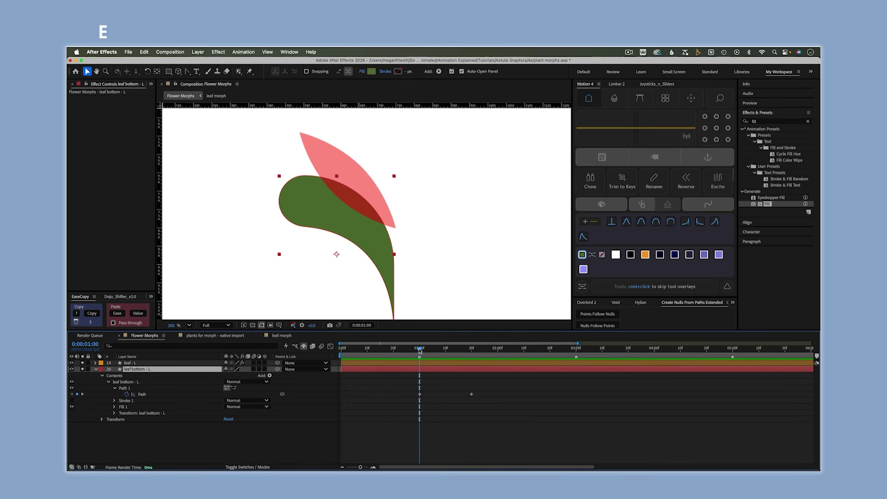
Scrub the leaf bottom - L path morph between 0:00:01:00 and 0:00:01:20, selecting its points to examine how they and their handles move.
{"action": "left_click_drag", "start_coordinate": [420, 352], "coordinate": [471, 353]}
{"action": "left_click", "coordinate": [129, 389]}
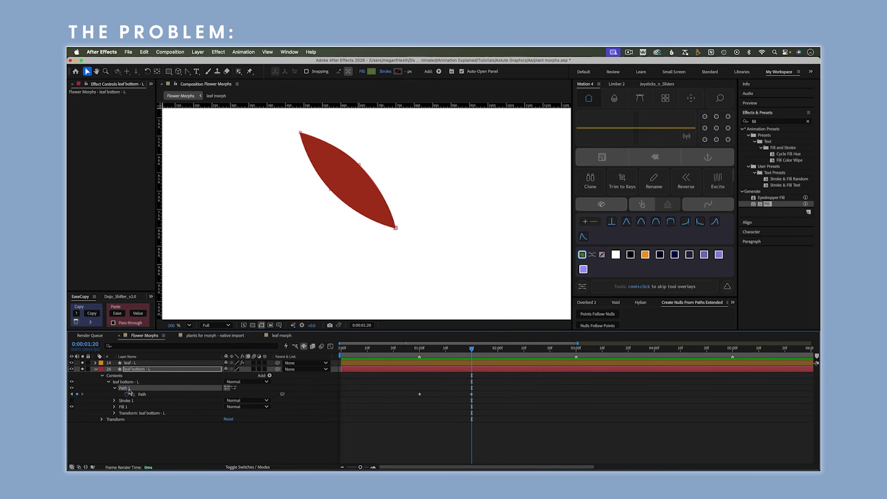
{"action": "left_click", "coordinate": [420, 349]}
{"action": "left_click", "coordinate": [307, 225]}
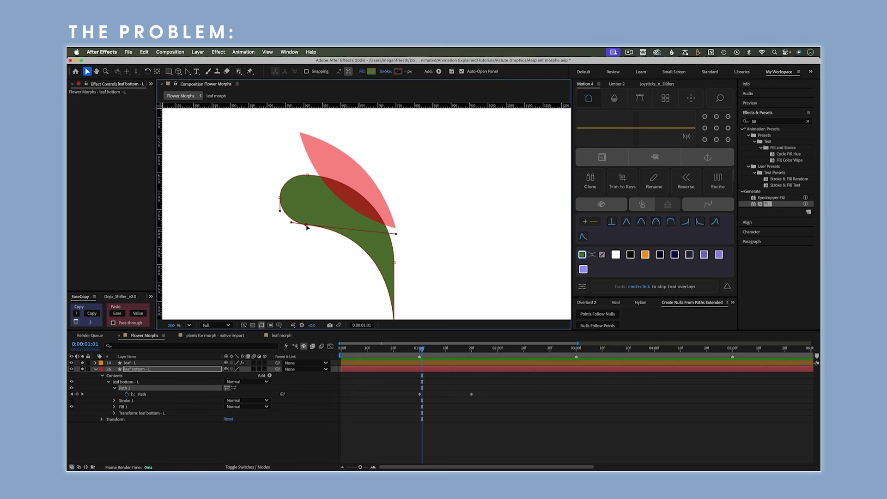
{"action": "left_click_drag", "start_coordinate": [422, 348], "coordinate": [440, 348]}
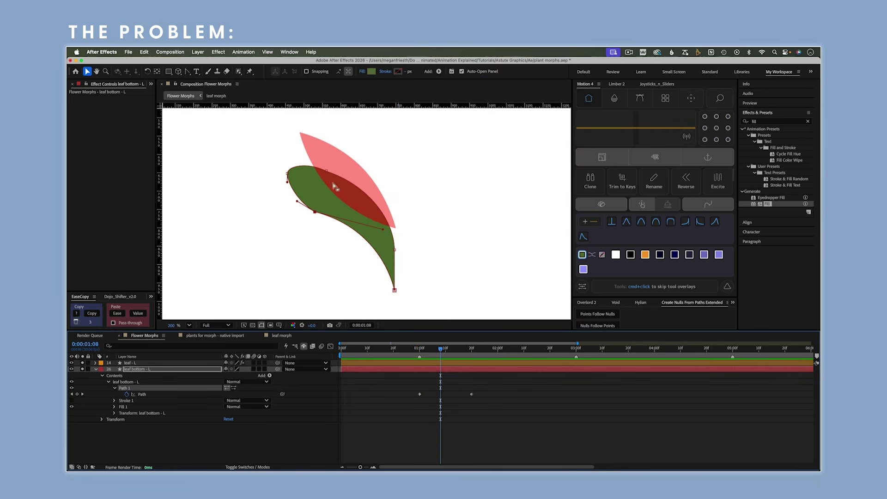
{"action": "left_click", "coordinate": [318, 169]}
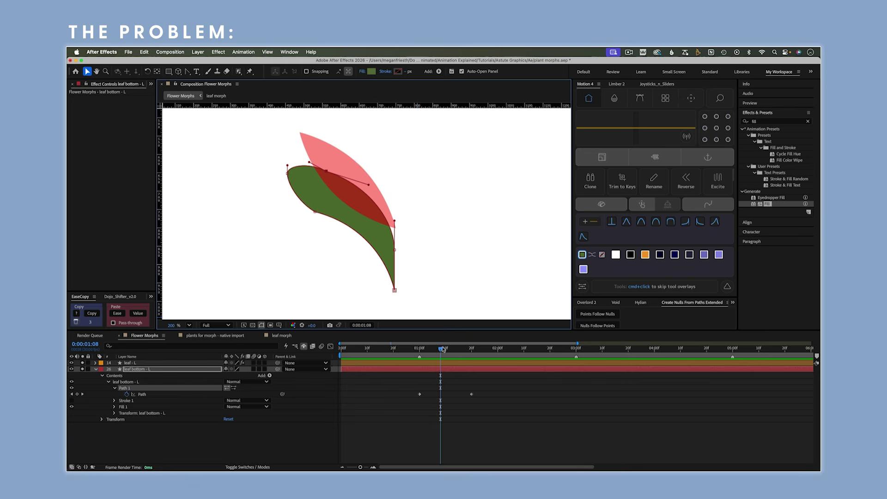
{"action": "left_click_drag", "start_coordinate": [440, 353], "coordinate": [472, 356]}
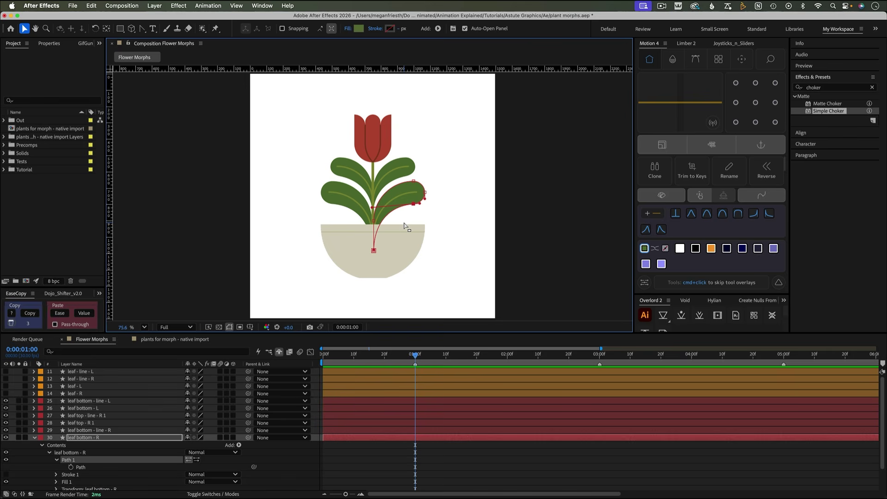
Switch to Safari and review the Create Nulls From Paths EXTENDED page down to its download link.
{"action": "key", "text": "super+Tab"}
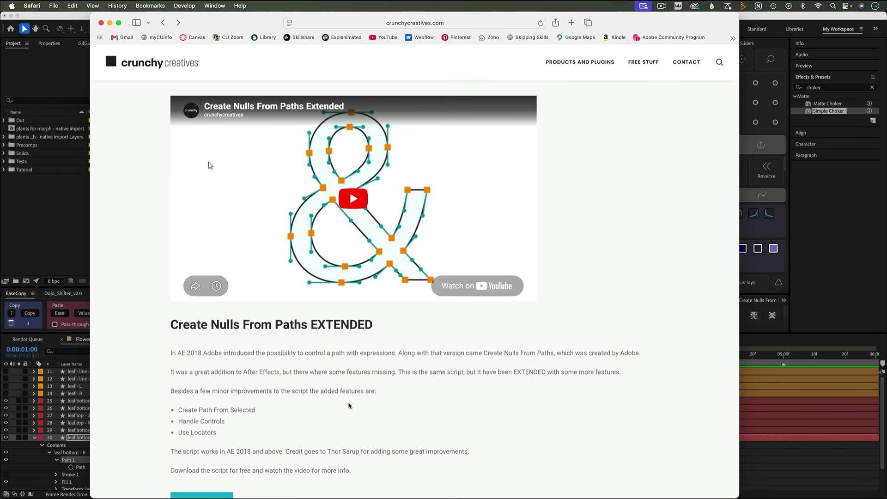
{"action": "scroll", "coordinate": [348, 405], "scroll_direction": "down", "scroll_amount": 2}
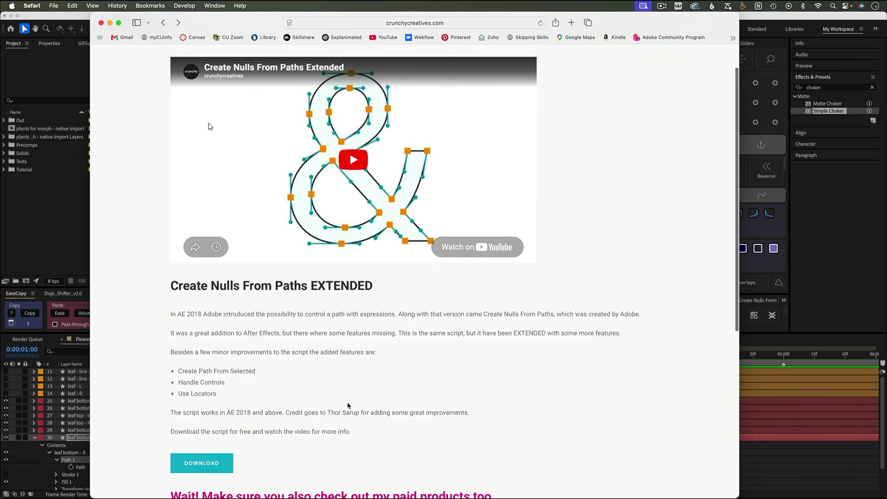
{"action": "left_click", "coordinate": [211, 468]}
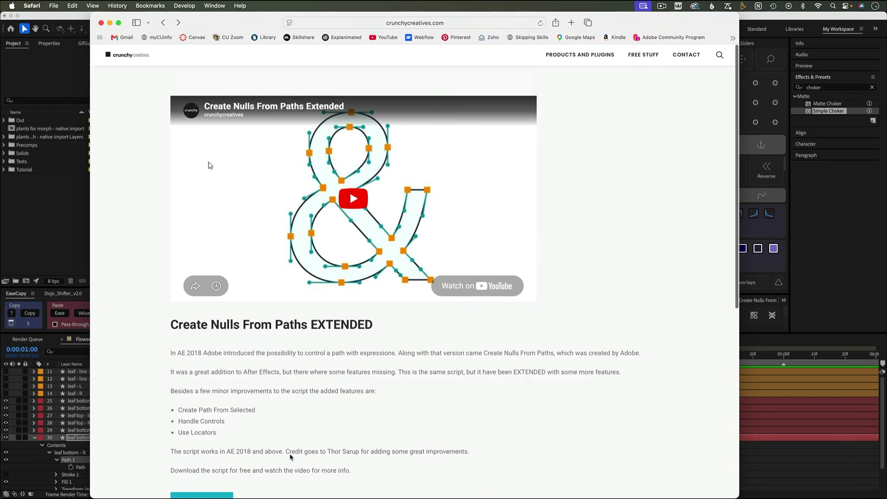
Return to After Effects, bring up the Create Nulls From Paths Extended script and widen its area to reveal more options.
{"action": "left_click", "coordinate": [761, 311]}
{"action": "left_click", "coordinate": [758, 301]}
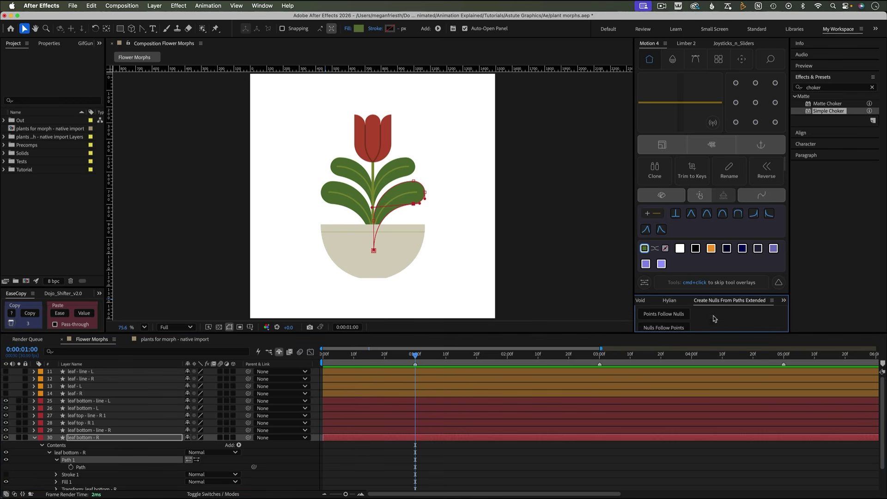
{"action": "left_click_drag", "start_coordinate": [635, 291], "coordinate": [517, 291]}
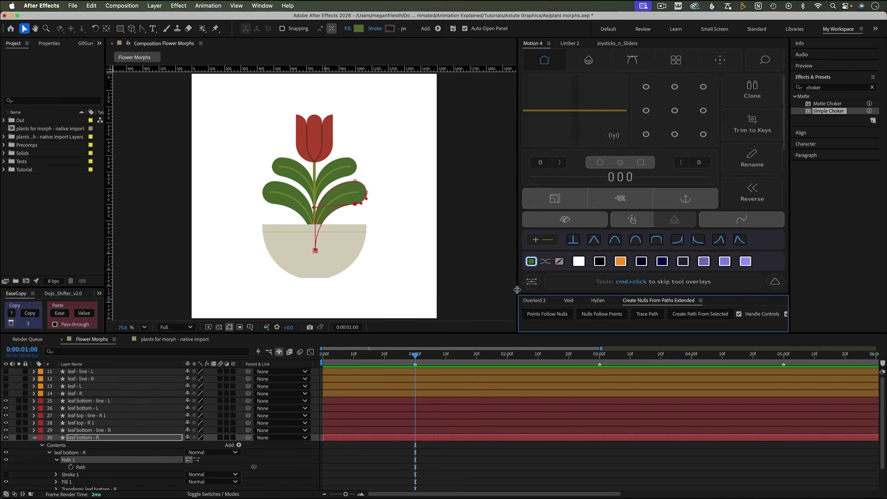
Run Points Follow Nulls on the leaf bottom - R path with Handle Controls enabled.
{"action": "left_click", "coordinate": [84, 469]}
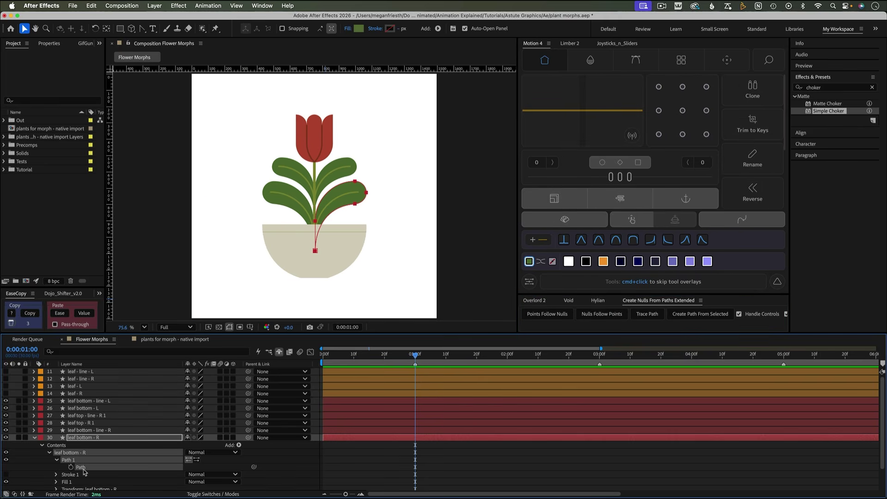
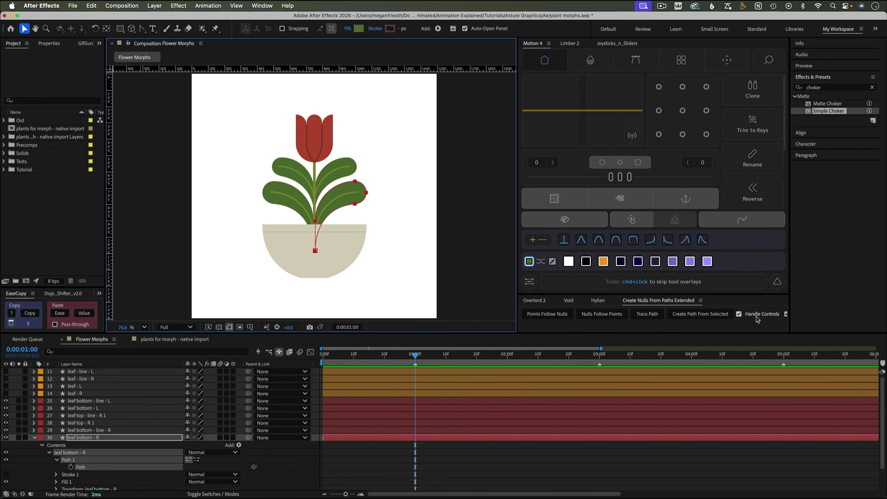
{"action": "left_click_drag", "start_coordinate": [517, 275], "coordinate": [497, 259]}
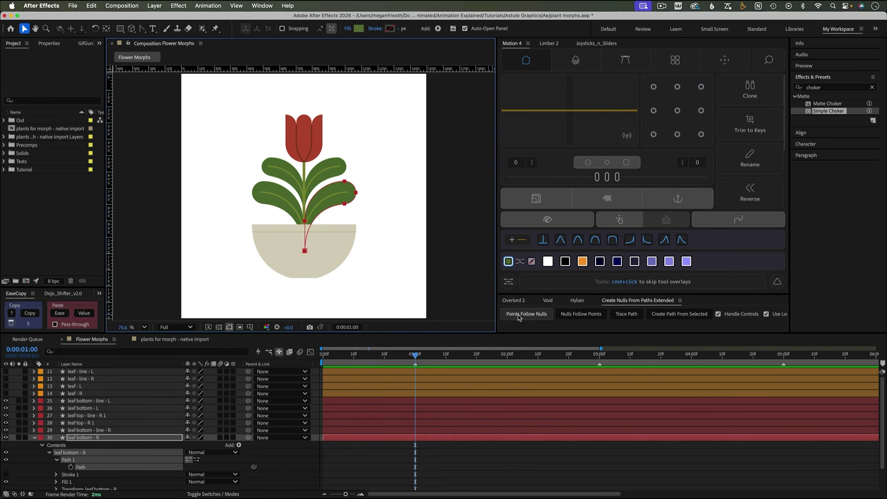
{"action": "left_click", "coordinate": [519, 315]}
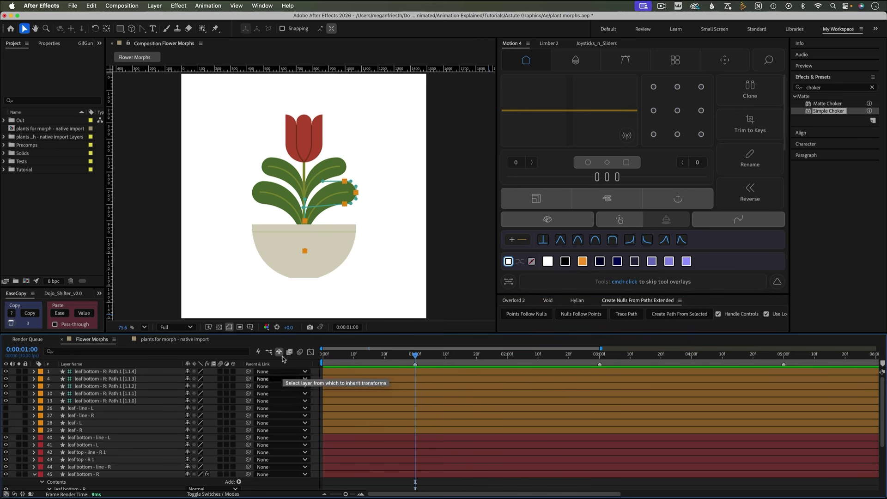
Pre-compose all leaf bottom - R path nulls with the leaf bottom - R and leaf - R layers into a composition named leaf morph.
{"action": "left_click", "coordinate": [115, 372]}
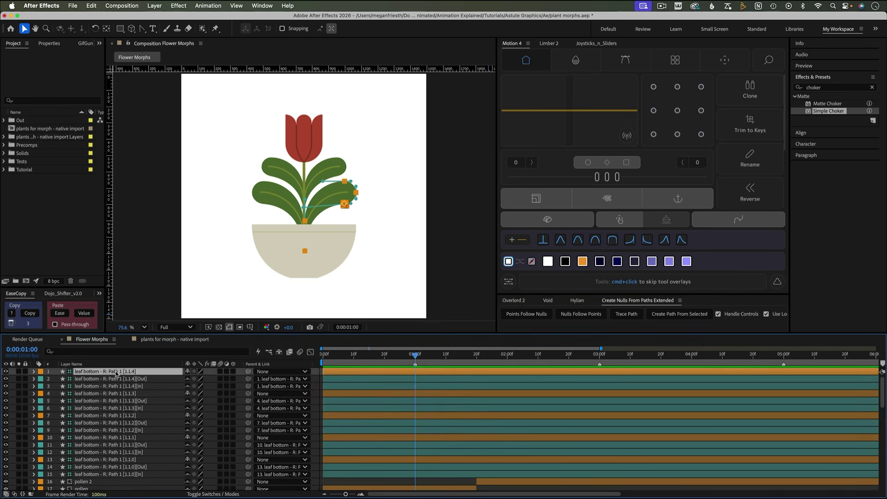
{"action": "key", "text": "shift"}
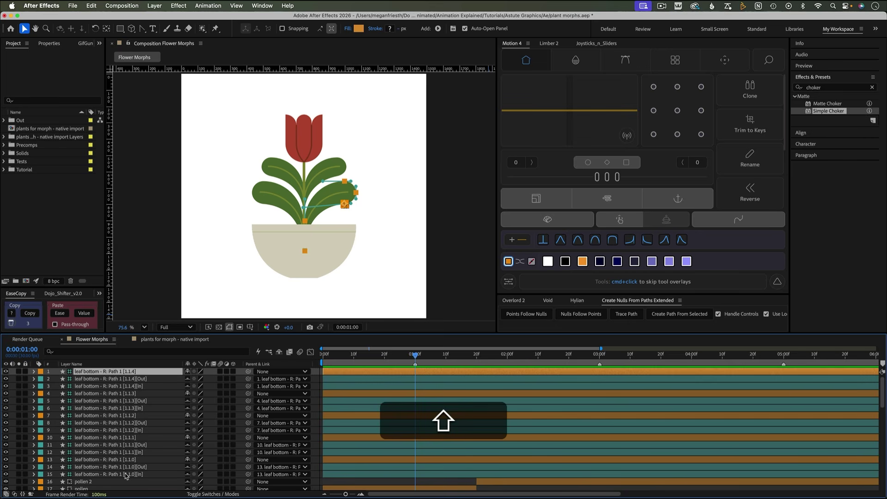
{"action": "left_click", "coordinate": [126, 476], "text": "shift"}
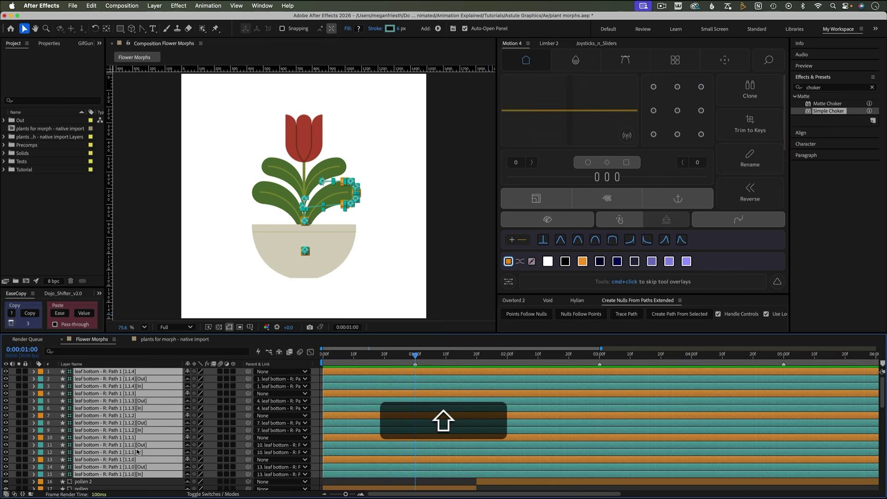
{"action": "scroll", "coordinate": [137, 452], "scroll_direction": "down", "scroll_amount": 12}
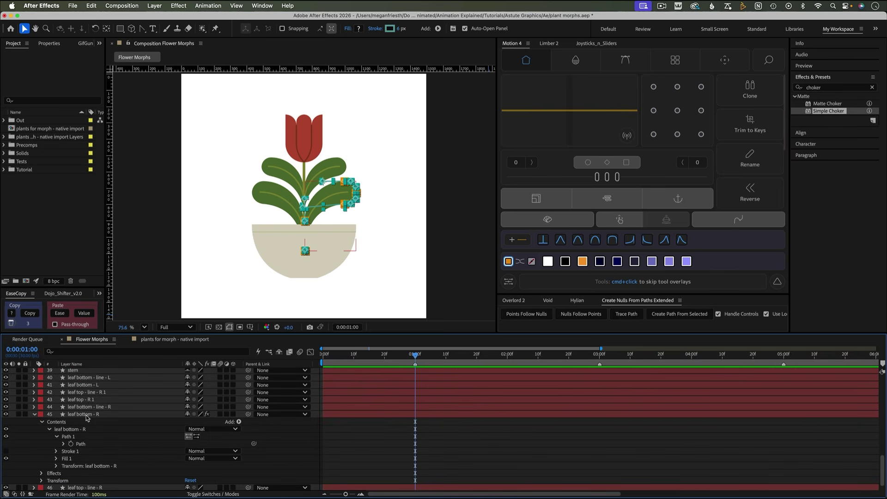
{"action": "key", "text": "super"}
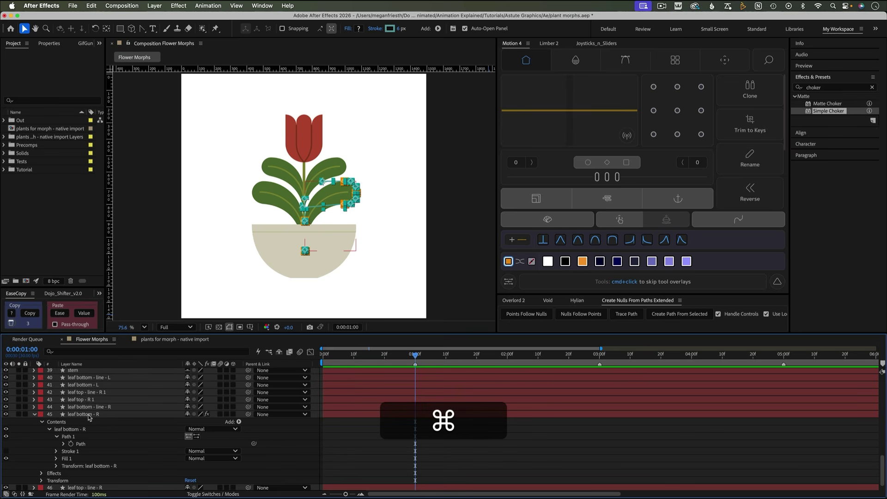
{"action": "left_click", "coordinate": [89, 415], "text": "super"}
{"action": "scroll", "coordinate": [93, 419], "scroll_direction": "up", "scroll_amount": 5}
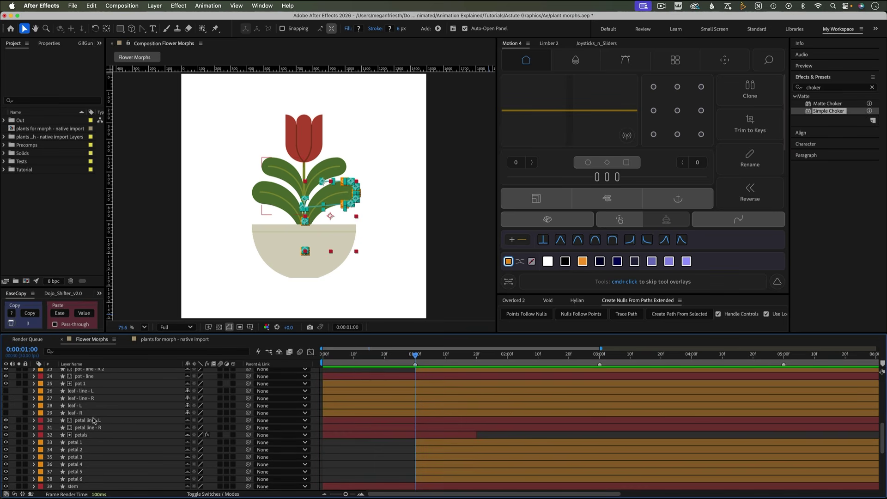
{"action": "left_click", "coordinate": [120, 415], "text": "super"}
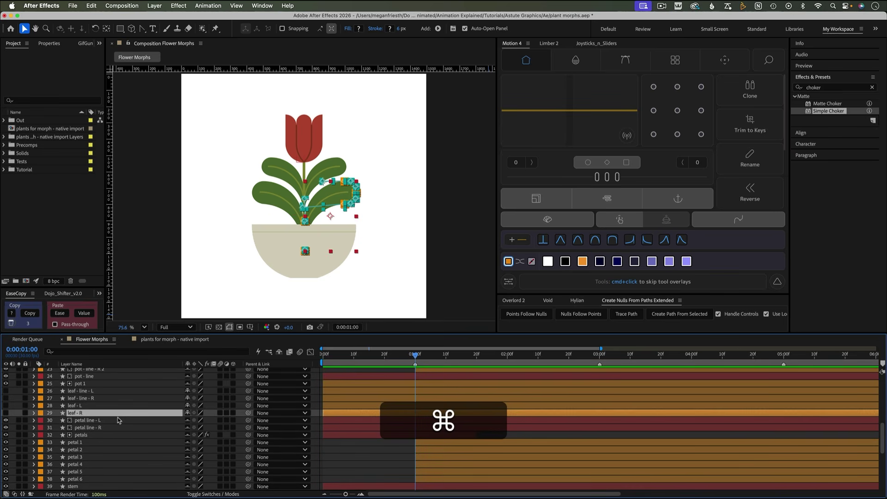
{"action": "scroll", "coordinate": [119, 419], "scroll_direction": "up", "scroll_amount": 10}
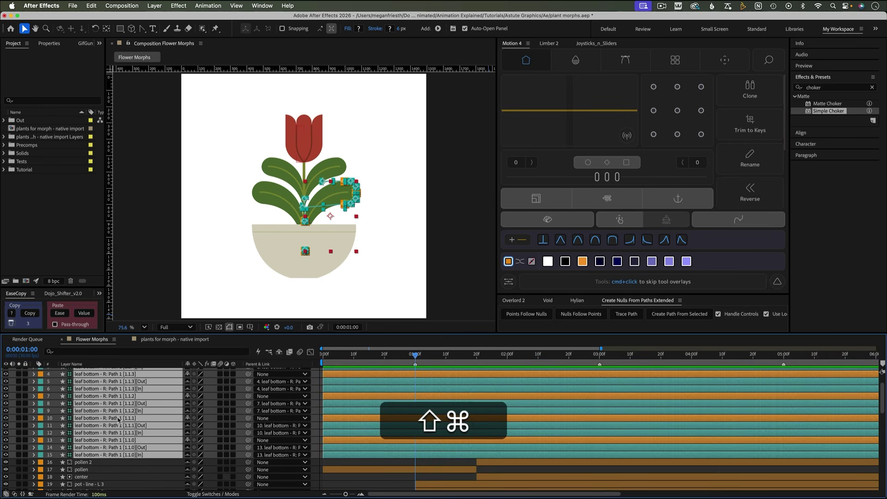
{"action": "key", "text": "shift+super+c"}
{"action": "type", "text": "leaf morph"}
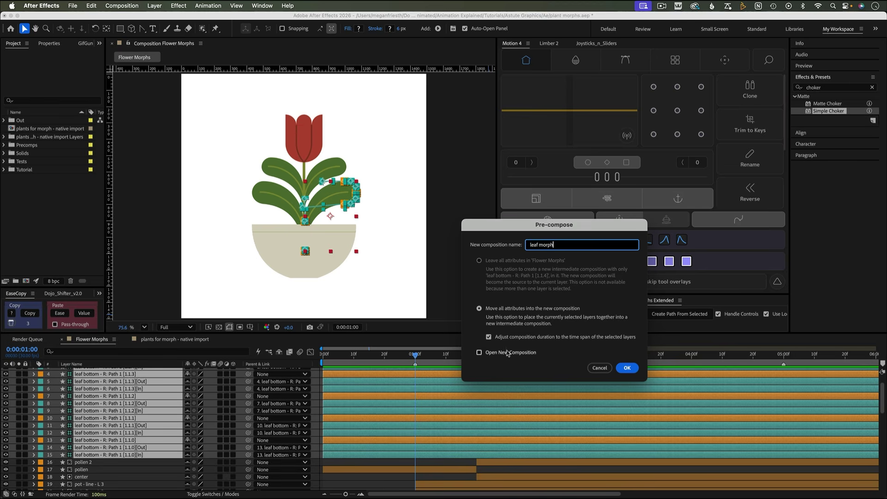
{"action": "left_click", "coordinate": [625, 368]}
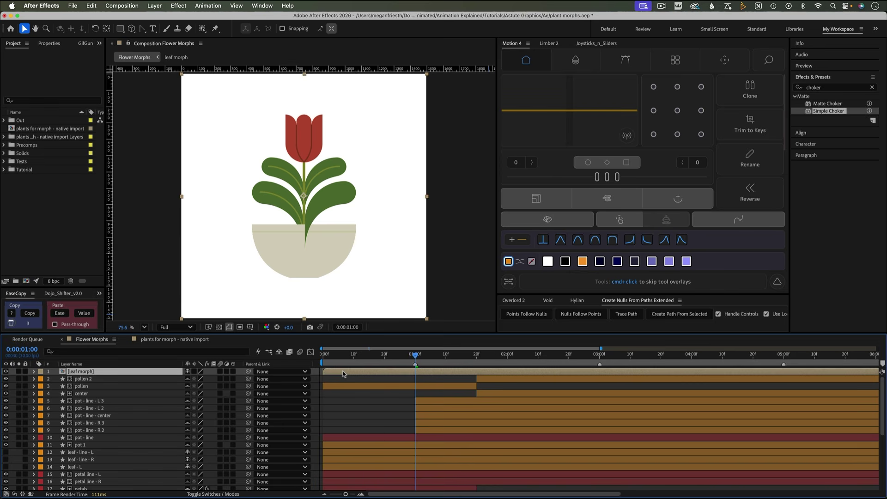
Open the leaf morph composition, move the leaf - R layer above all other layers and make it visible.
{"action": "double_click", "coordinate": [343, 374]}
{"action": "left_click", "coordinate": [73, 482]}
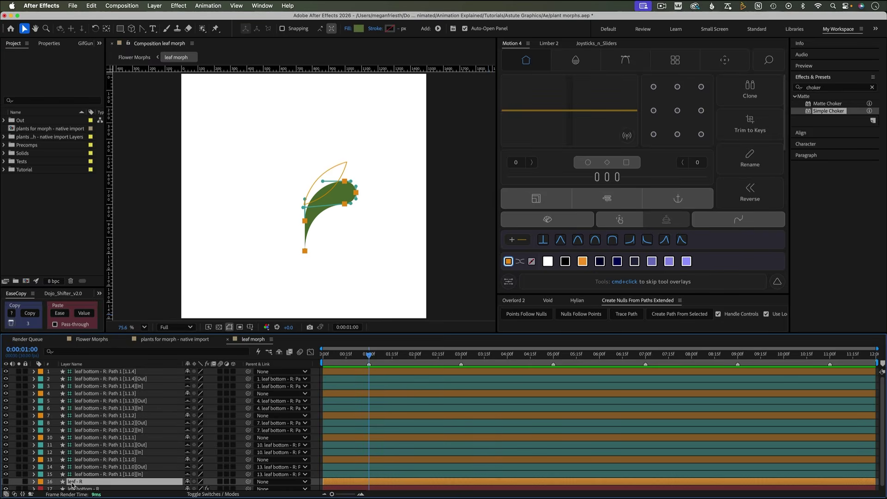
{"action": "left_click_drag", "start_coordinate": [71, 483], "coordinate": [79, 370]}
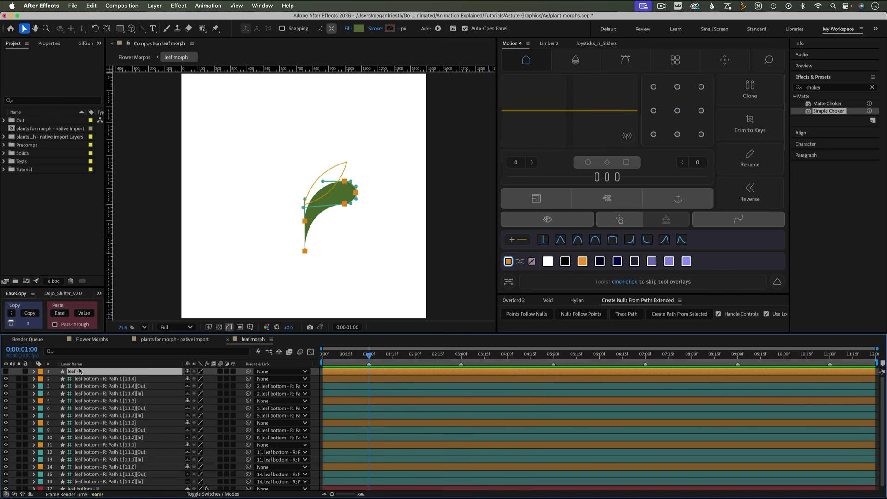
{"action": "left_click", "coordinate": [6, 372]}
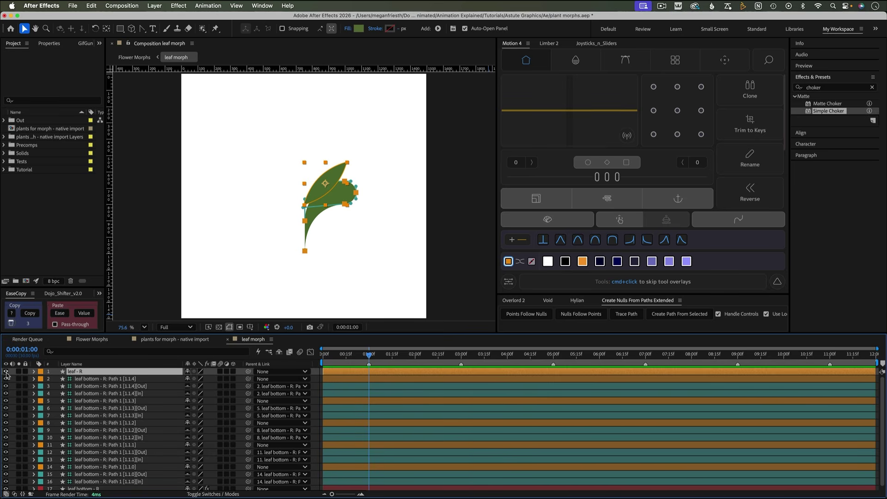
Find the Fill effect and apply it to the leaf - R layer in its default red.
{"action": "double_click", "coordinate": [832, 87]}
{"action": "type", "text": "fill"}
{"action": "left_click", "coordinate": [824, 184]}
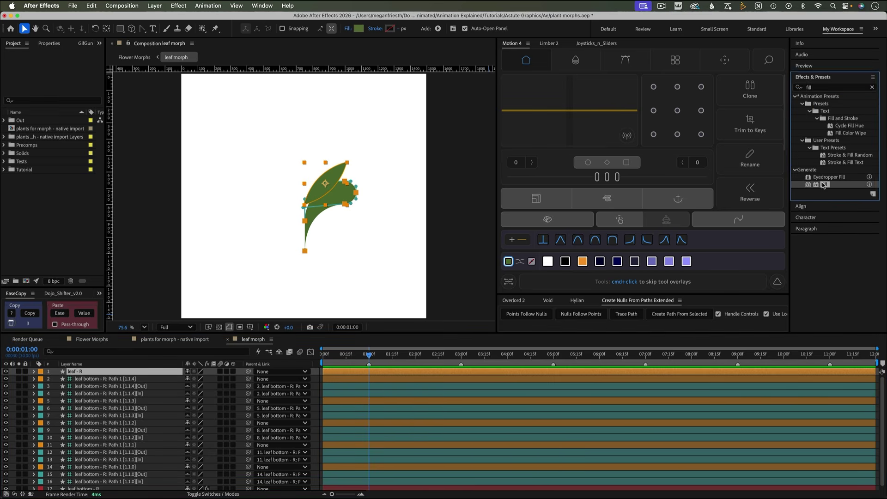
{"action": "double_click", "coordinate": [824, 185]}
Set the leaf - R layer's opacity to 50% and lock the layer as a reference.
{"action": "key", "text": "t"}
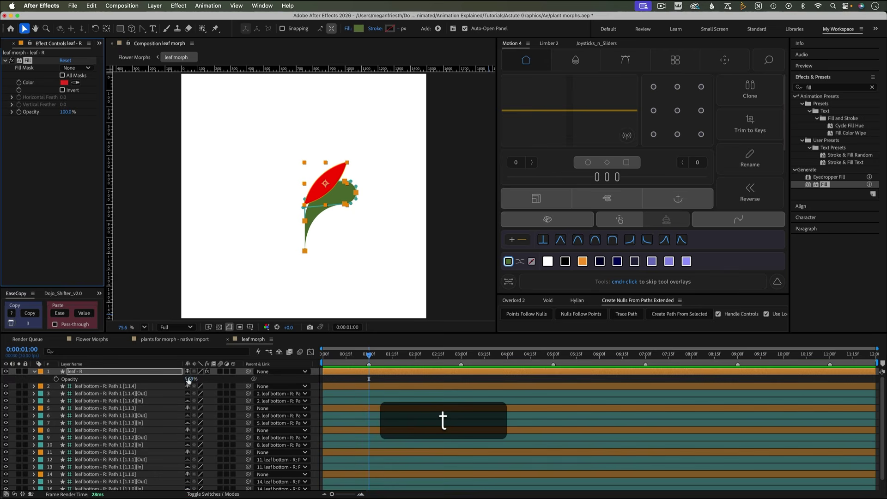
{"action": "left_click", "coordinate": [188, 380]}
{"action": "type", "text": "50"}
{"action": "key", "text": "Return"}
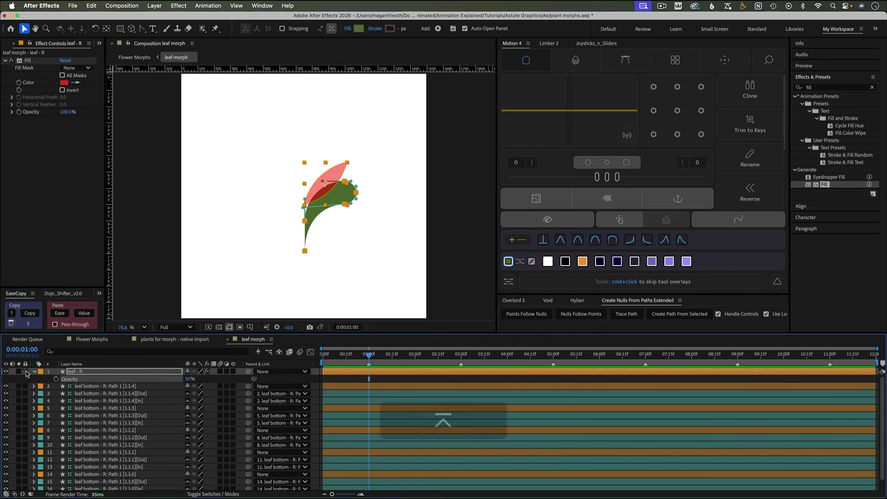
{"action": "left_click", "coordinate": [34, 371]}
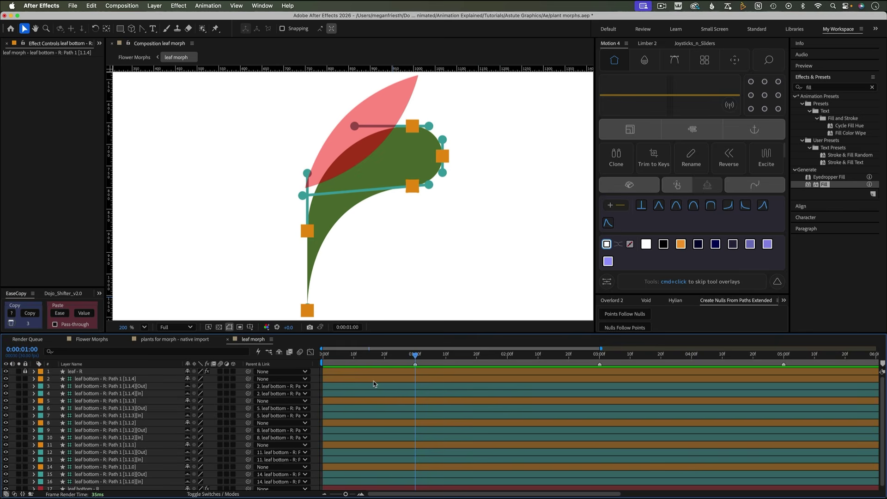
Try moving the leaf bottom - R Path 1 [1.1.4] null slightly downward, then undo the move.
{"action": "scroll", "coordinate": [184, 429], "scroll_direction": "down", "scroll_amount": 1}
{"action": "left_click", "coordinate": [86, 487]}
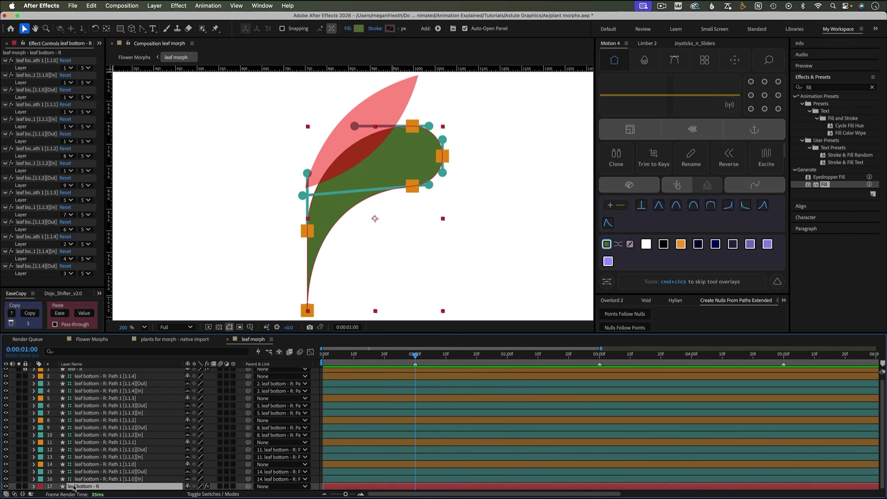
{"action": "scroll", "coordinate": [86, 370], "scroll_direction": "up", "scroll_amount": 1}
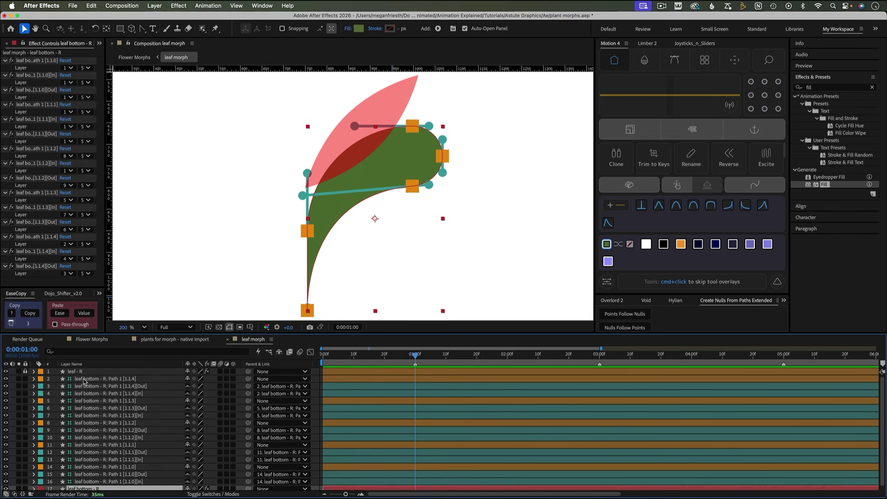
{"action": "left_click", "coordinate": [85, 379]}
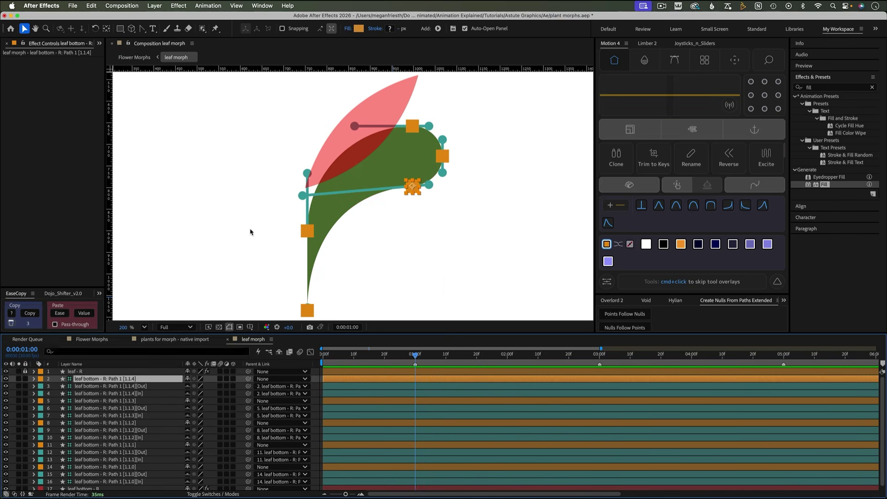
{"action": "mouse_move", "coordinate": [413, 188]}
{"action": "left_mouse_down"}
{"action": "mouse_move", "coordinate": [406, 199]}
{"action": "mouse_move", "coordinate": [417, 227]}
{"action": "mouse_move", "coordinate": [417, 204]}
{"action": "left_mouse_up"}
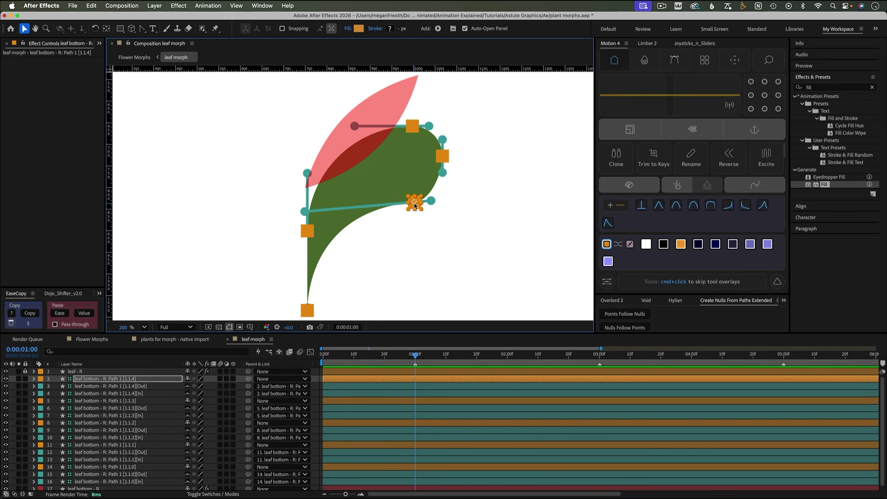
{"action": "key", "text": "super+z"}
Try repositioning the [1.1.4][Out] handle null below the leaf to bend its lower edge, then undo the moves.
{"action": "left_click", "coordinate": [317, 196]}
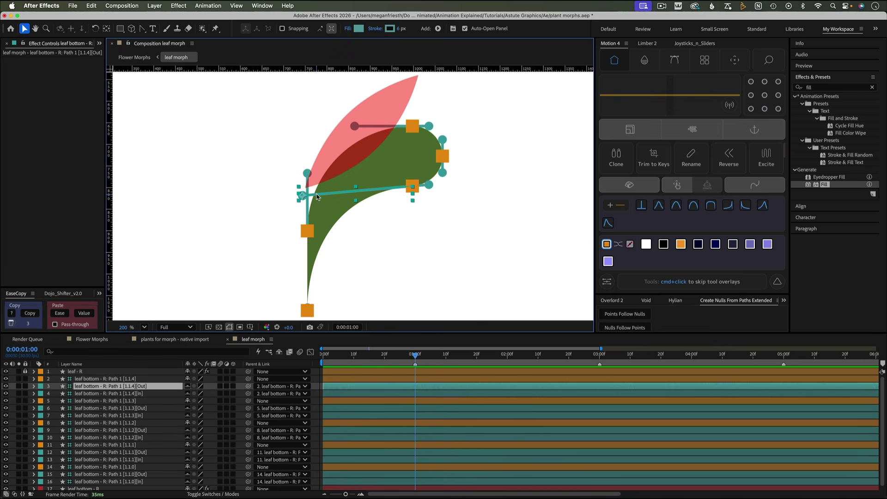
{"action": "left_click_drag", "start_coordinate": [304, 198], "coordinate": [414, 276]}
{"action": "scroll", "coordinate": [413, 275], "scroll_direction": "down", "scroll_amount": 2}
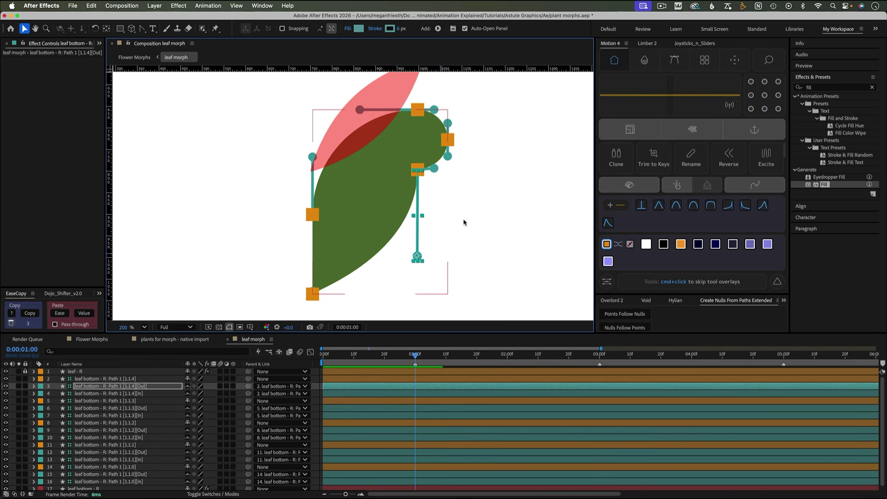
{"action": "key", "text": "super+z"}
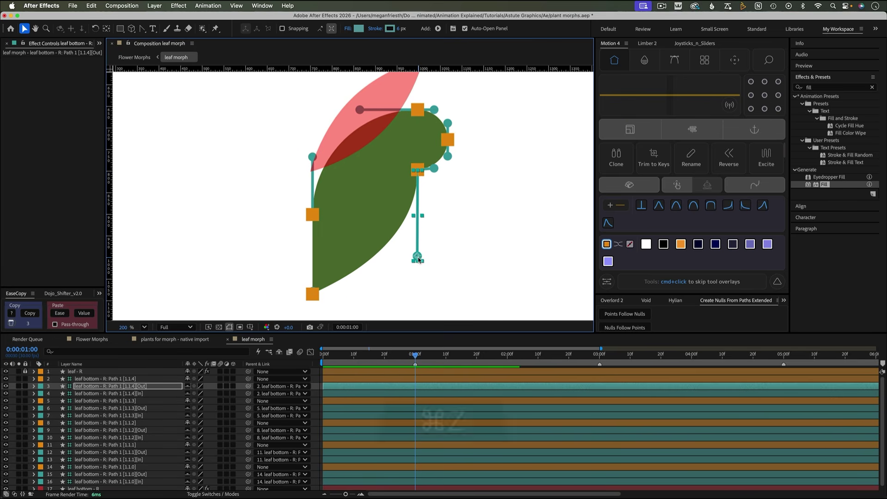
{"action": "left_click_drag", "start_coordinate": [417, 256], "coordinate": [353, 245]}
{"action": "key", "text": "super+z"}
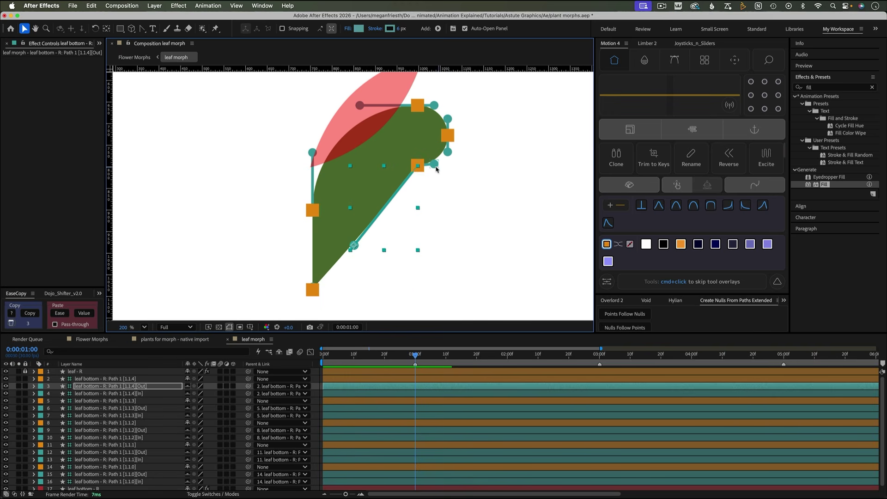
{"action": "key", "text": "super+z"}
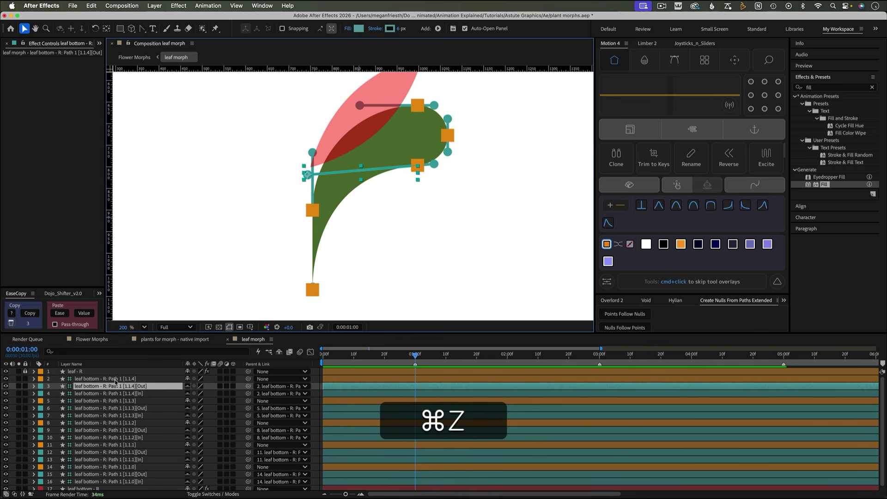
Try rotating the Path 1 [1.1.4] null to about 27° so both its handles turn, then undo the rotation.
{"action": "left_click", "coordinate": [115, 379]}
{"action": "key", "text": "r"}
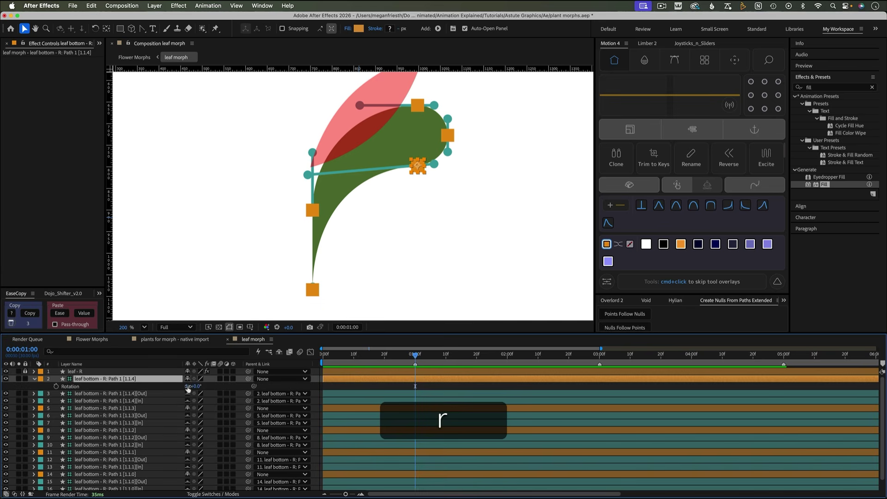
{"action": "left_click_drag", "start_coordinate": [193, 386], "coordinate": [210, 388]}
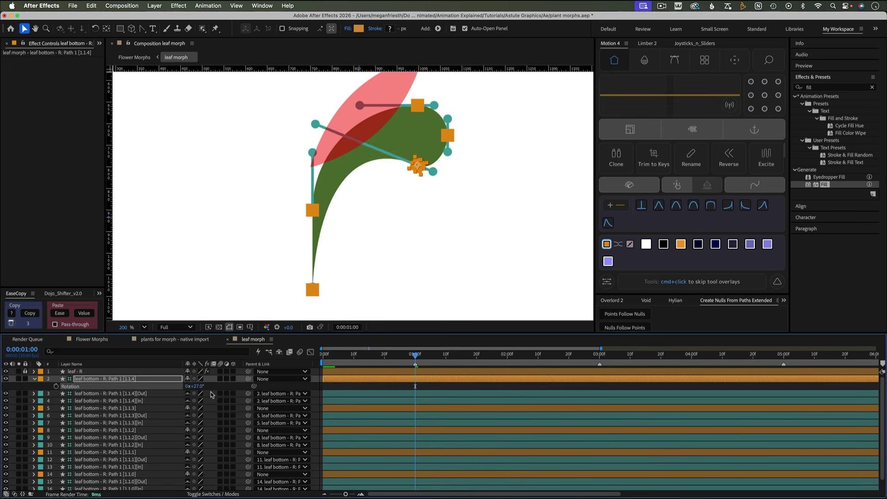
{"action": "key", "text": "super+z"}
Select every orange-labelled path null as a label group and add Rotation keyframes to them at 0:00:01:00.
{"action": "left_click", "coordinate": [41, 382]}
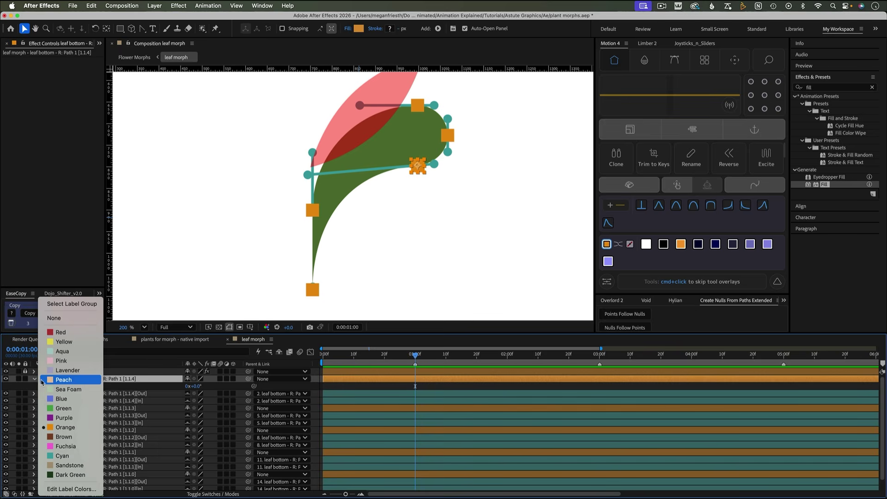
{"action": "left_click", "coordinate": [71, 306]}
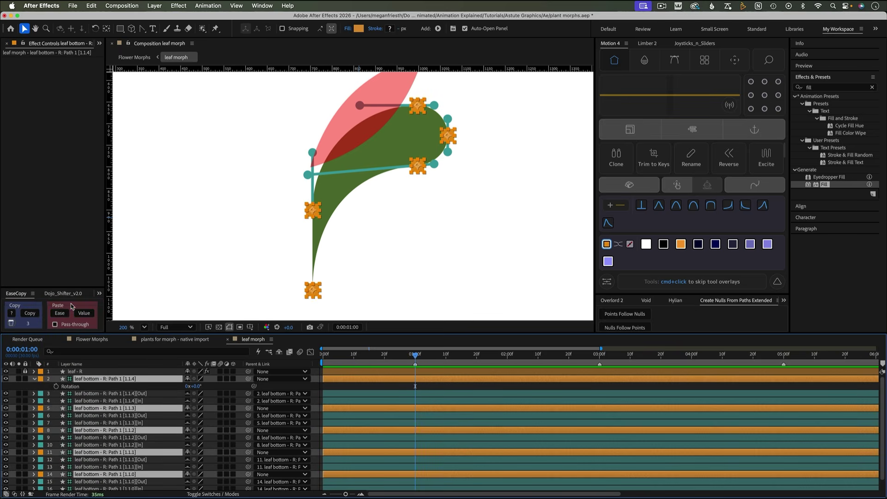
{"action": "key", "text": "r"}
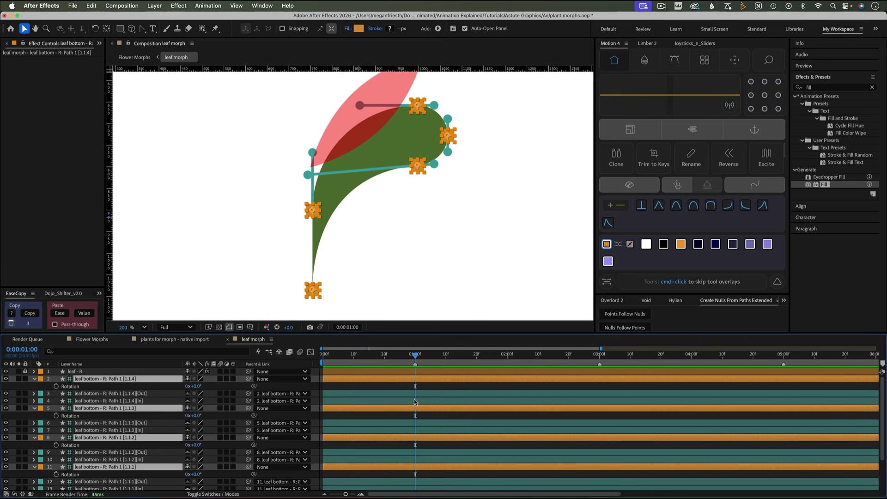
{"action": "left_click", "coordinate": [56, 386]}
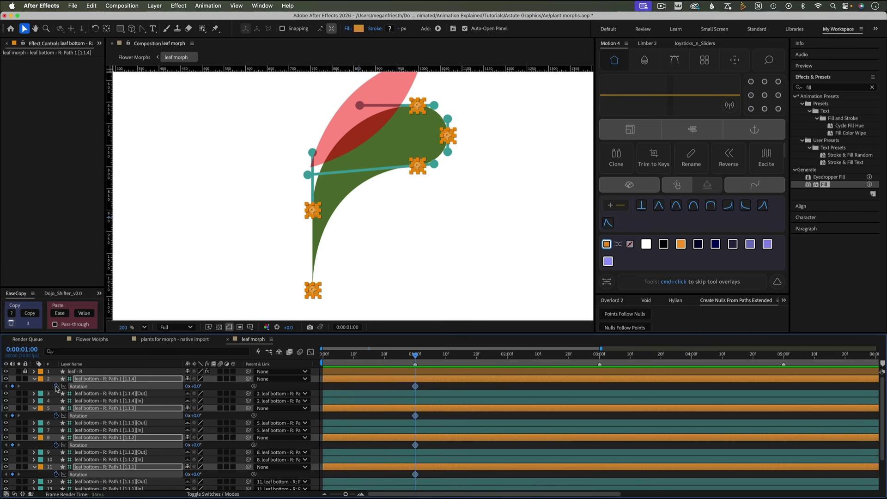
{"action": "left_click", "coordinate": [401, 388]}
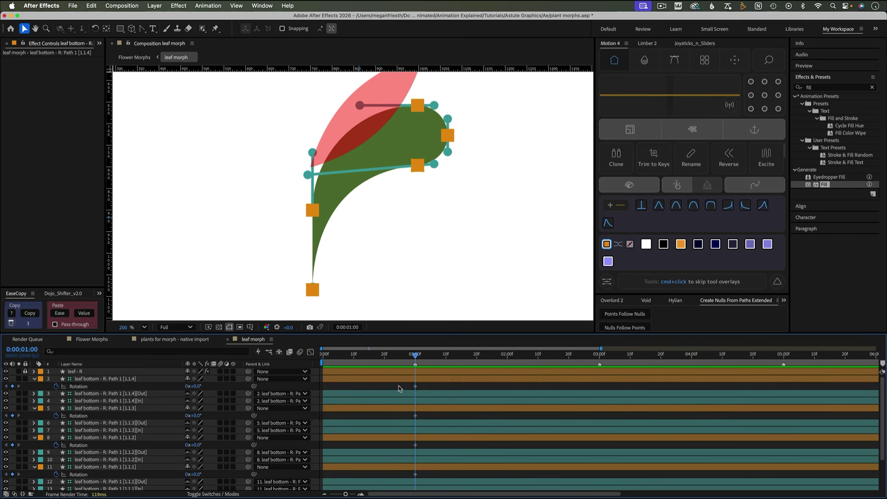
Add Position keyframes at 0:00:01:00 to every path and handle null, leaving out the leaf bottom - R layer.
{"action": "key", "text": "p"}
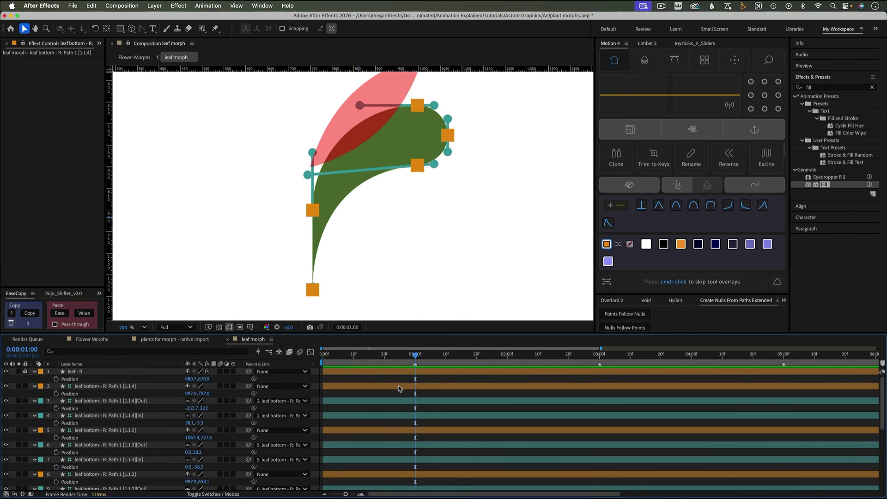
{"action": "key", "text": "super+a"}
{"action": "scroll", "coordinate": [92, 462], "scroll_direction": "down", "scroll_amount": 5}
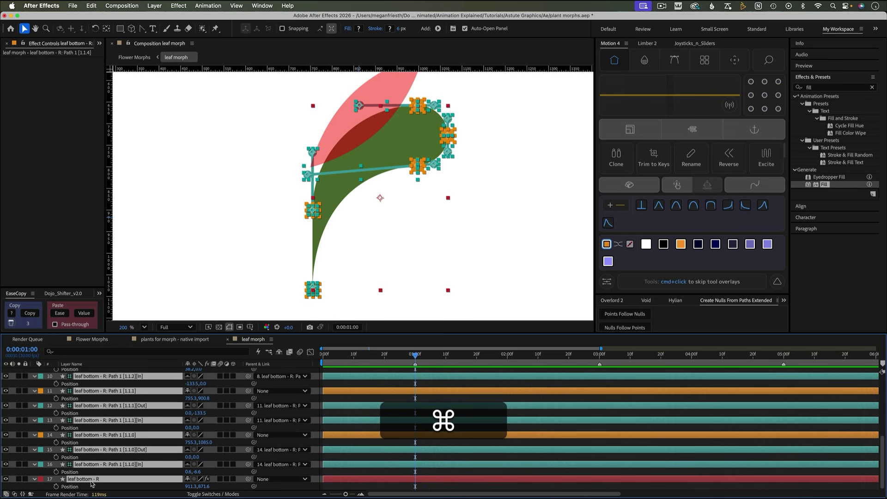
{"action": "left_click", "coordinate": [92, 482], "text": "super"}
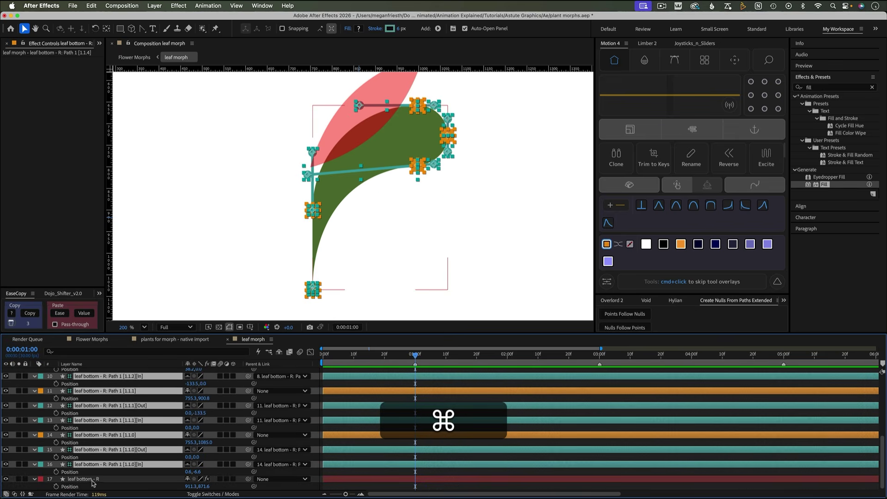
{"action": "left_click", "coordinate": [56, 472]}
{"action": "scroll", "coordinate": [426, 431], "scroll_direction": "up", "scroll_amount": 5}
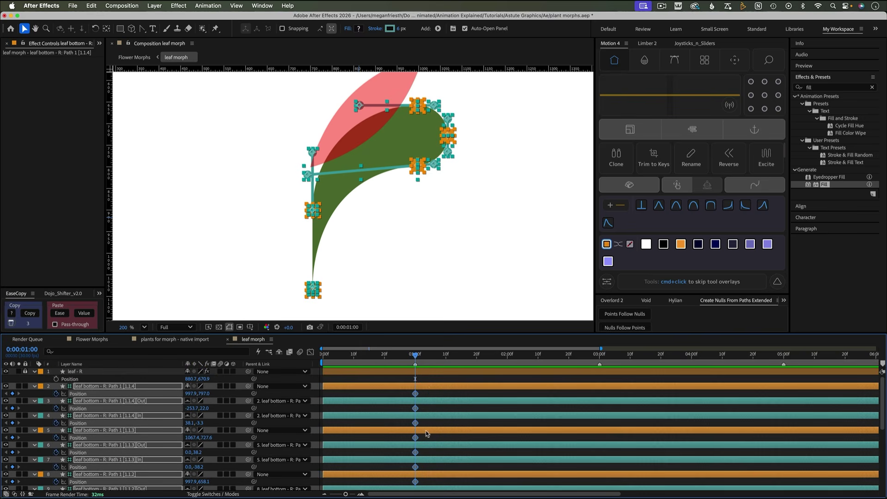
{"action": "left_click", "coordinate": [426, 394]}
At 0:00:01:20, move the Path 1 [1.1.2] null onto the red leaf's upper edge and rotate it to -48°.
{"action": "left_click", "coordinate": [477, 356]}
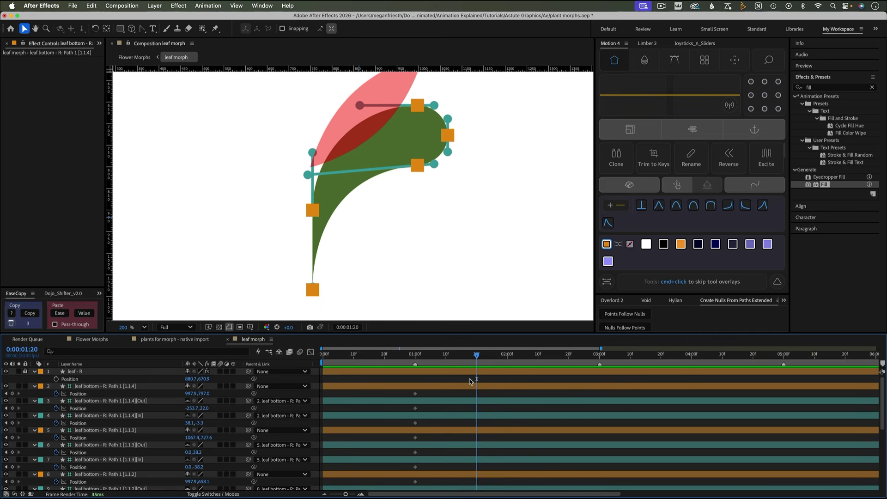
{"action": "left_click_drag", "start_coordinate": [400, 203], "coordinate": [410, 237]}
{"action": "left_click_drag", "start_coordinate": [429, 142], "coordinate": [360, 136]}
{"action": "key", "text": "shift+r"}
{"action": "scroll", "coordinate": [194, 460], "scroll_direction": "down", "scroll_amount": 1}
{"action": "left_click_drag", "start_coordinate": [194, 460], "coordinate": [183, 463]}
Fit the remaining path nulls to the red leaf's tip, lower edge and base, rotating [1.1.3] to -48° and [1.1.4] to -39°.
{"action": "left_click_drag", "start_coordinate": [456, 171], "coordinate": [431, 98]}
{"action": "key", "text": "shift+r"}
{"action": "left_click_drag", "start_coordinate": [427, 198], "coordinate": [397, 155]}
{"action": "key", "text": "shift+r"}
{"action": "left_click_drag", "start_coordinate": [323, 246], "coordinate": [320, 205]}
{"action": "key", "text": "space"}
{"action": "left_click_drag", "start_coordinate": [343, 273], "coordinate": [380, 287]}
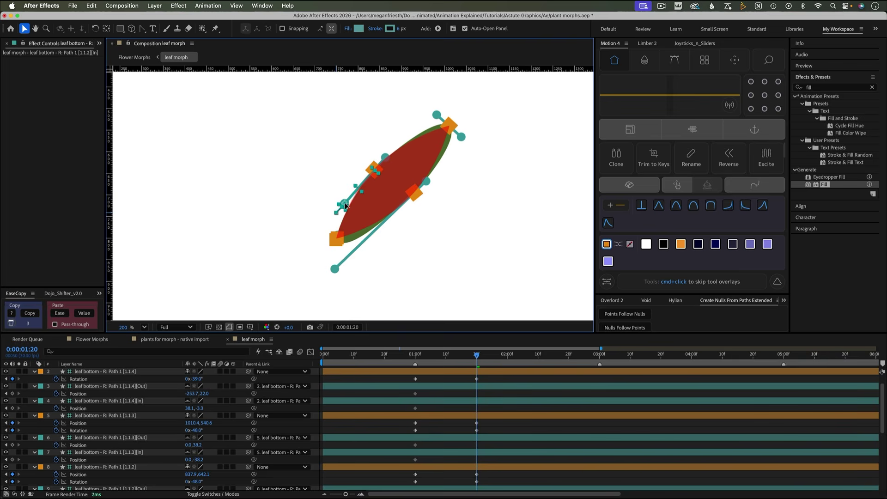
Reposition the [1.1.2] handle nulls along the leaf's upper edge and set the [1.1.3] In and Out handle positions to 0,0.
{"action": "left_click", "coordinate": [345, 208]}
{"action": "left_click_drag", "start_coordinate": [385, 157], "coordinate": [398, 145]}
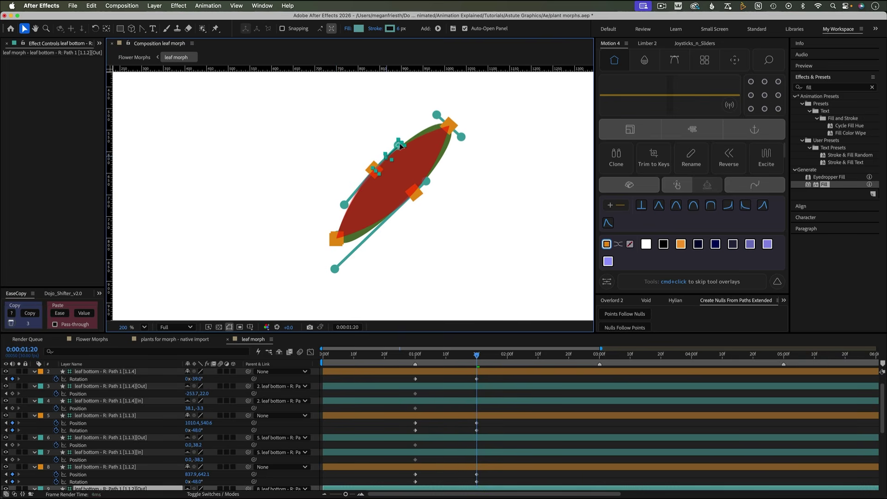
{"action": "left_click", "coordinate": [441, 117]}
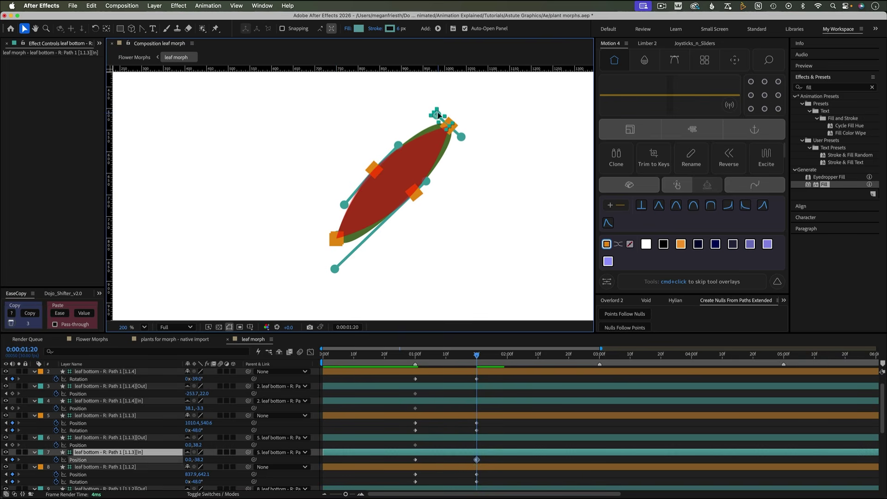
{"action": "left_click", "coordinate": [204, 460]}
{"action": "type", "text": "0"}
{"action": "key", "text": "Return"}
{"action": "left_click", "coordinate": [198, 444]}
{"action": "type", "text": "0"}
{"action": "key", "text": "Return"}
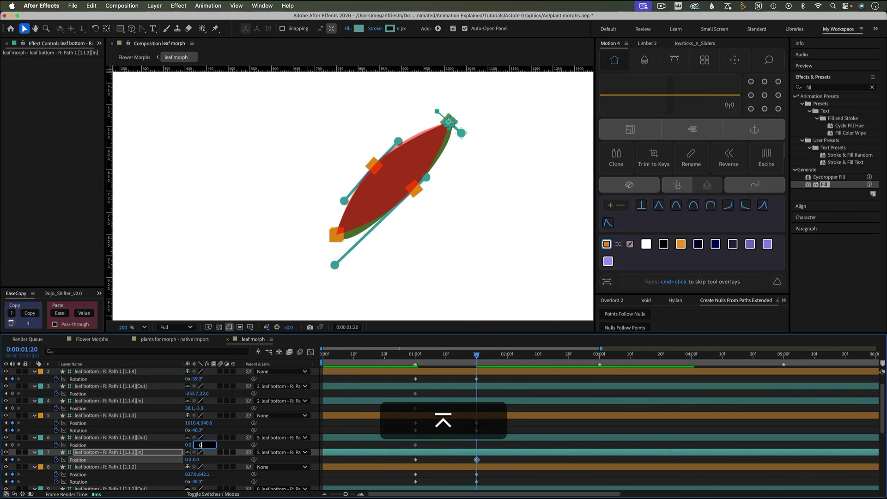
Adjust the [1.1.4][Out] and [1.1.2][Out] handle nulls so the green curve matches the red leaf, and preview the morph.
{"action": "left_click_drag", "start_coordinate": [335, 264], "coordinate": [367, 235]}
{"action": "mouse_move", "coordinate": [398, 141]}
{"action": "left_mouse_down"}
{"action": "mouse_move", "coordinate": [400, 131]}
{"action": "mouse_move", "coordinate": [407, 134]}
{"action": "left_mouse_up"}
{"action": "key", "text": "j"}
{"action": "key", "text": "space"}
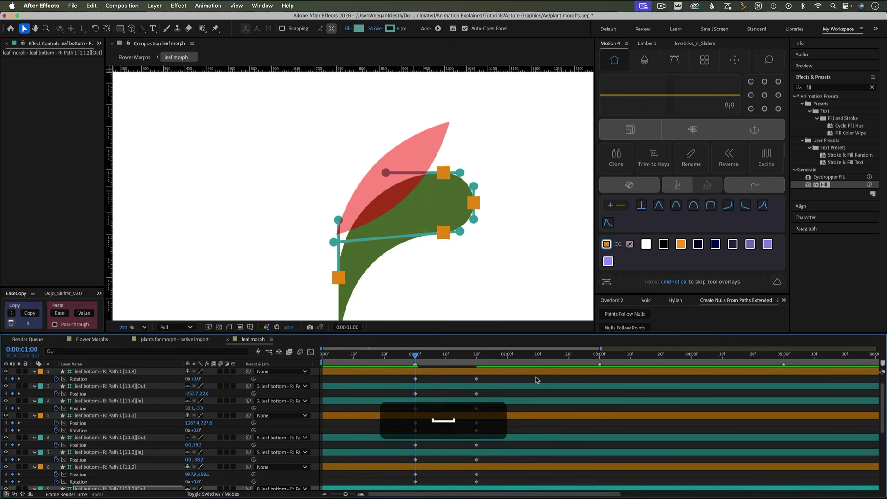
{"action": "key", "text": "space"}
{"action": "key", "text": "u"}
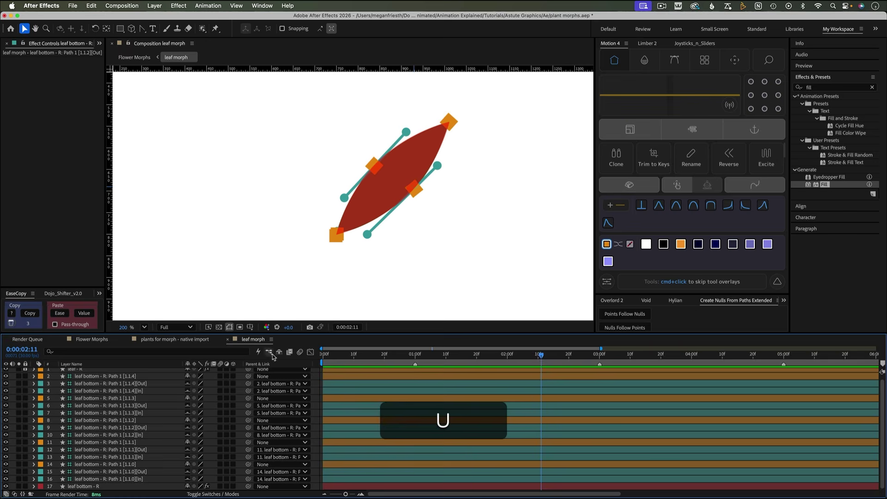
Unlock the leaf - R layer, remove its red Fill effect and trim its start to 0:00:01:20.
{"action": "left_click", "coordinate": [25, 372]}
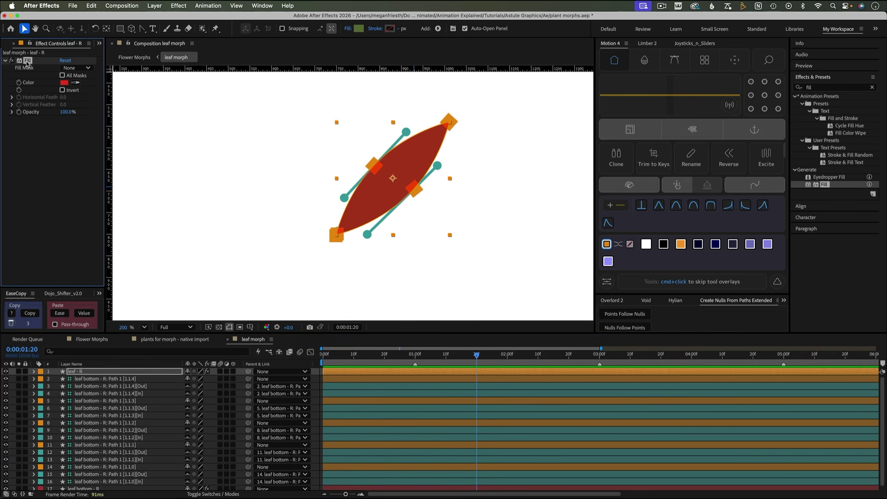
{"action": "key", "text": "alt+bracketleft"}
Trim the end of leaf bottom - R and all its path and handle nulls to 0:00:01:20.
{"action": "left_click", "coordinate": [101, 378]}
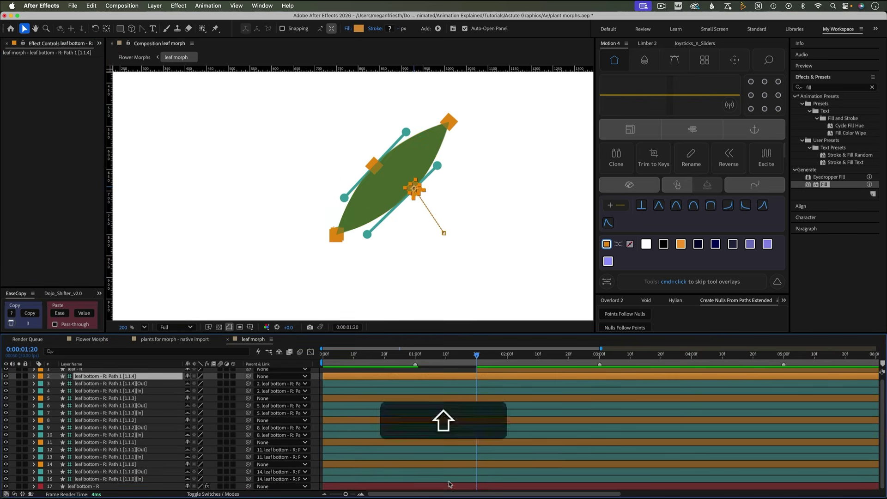
{"action": "left_click", "coordinate": [84, 489], "text": "shift"}
{"action": "key", "text": "alt+bracketright"}
{"action": "left_click", "coordinate": [500, 387]}
{"action": "left_click_drag", "start_coordinate": [480, 374], "coordinate": [322, 355]}
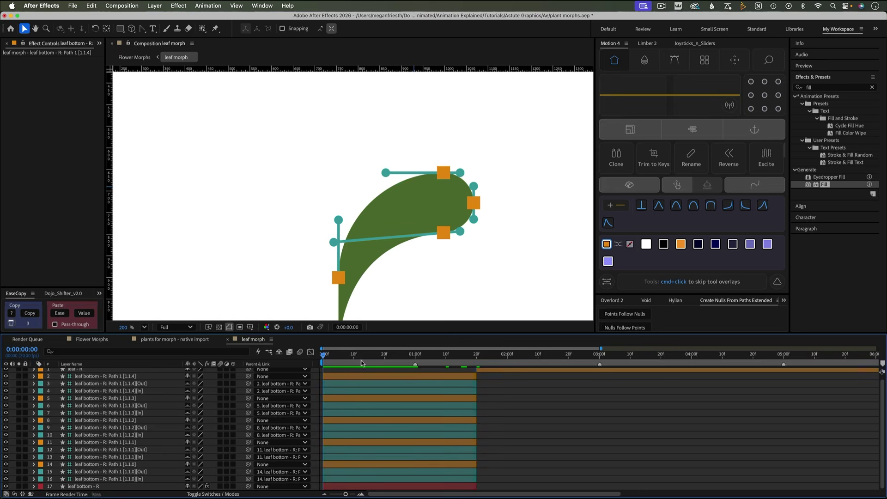
Restore the leaf - R layer to full opacity and collapse its properties.
{"action": "left_click", "coordinate": [495, 371]}
{"action": "key", "text": "t"}
{"action": "left_click_drag", "start_coordinate": [189, 379], "coordinate": [349, 387]}
{"action": "key", "text": "u"}
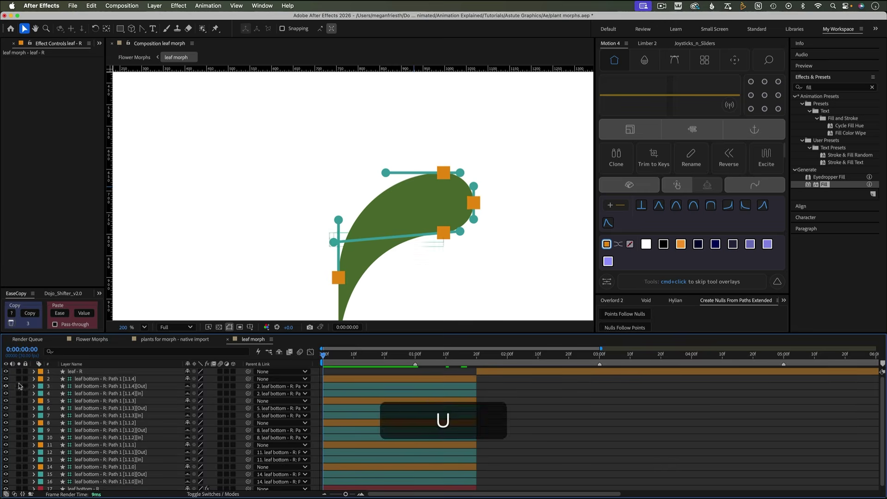
Hide all the path and handle nulls of leaf bottom - R and play back the clean leaf morph.
{"action": "left_click", "coordinate": [509, 379]}
{"action": "left_click", "coordinate": [508, 481], "text": "shift"}
{"action": "key", "text": "space"}
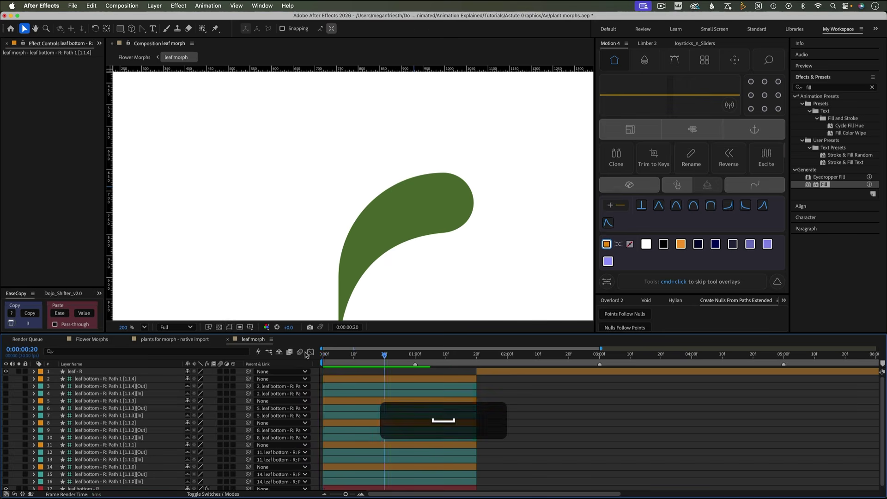
{"action": "key", "text": "space"}
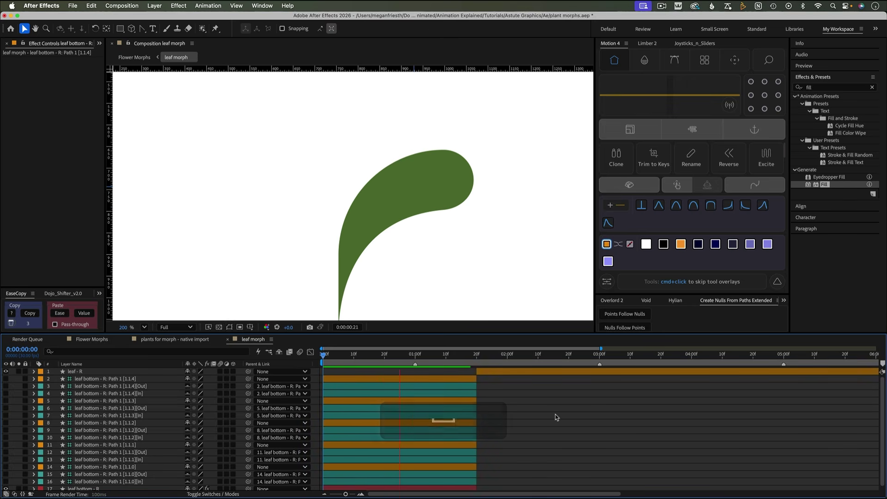
{"action": "key", "text": "space"}
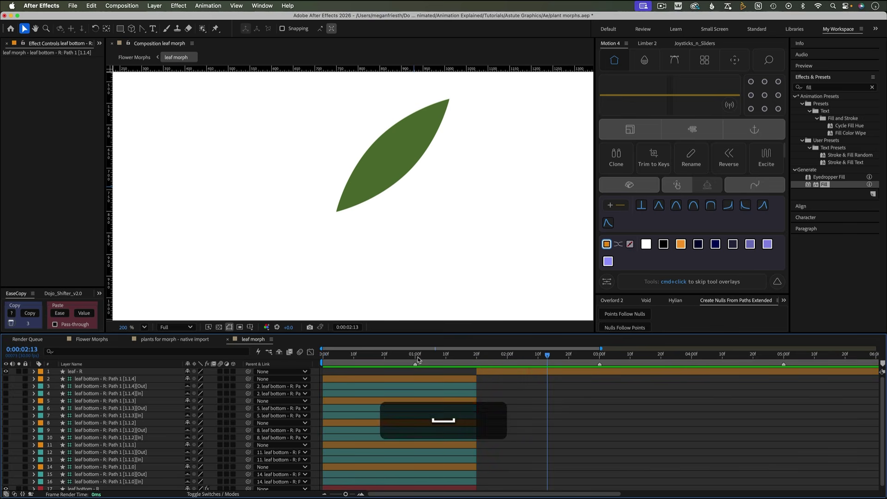
{"action": "left_click", "coordinate": [509, 453]}
Cut the leaf bottom - line - R layer from the Flower Morphs composition and paste it into leaf morph.
{"action": "left_click", "coordinate": [90, 340]}
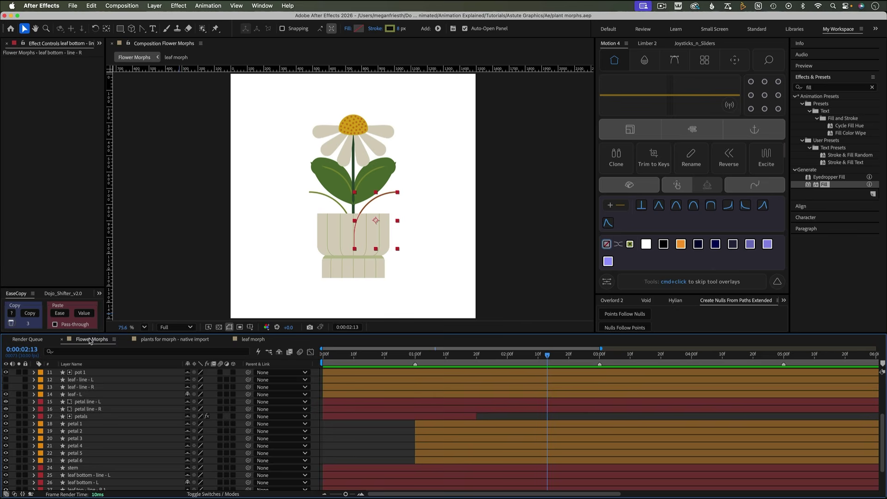
{"action": "left_click", "coordinate": [117, 476], "text": "shift"}
{"action": "key", "text": "super+x"}
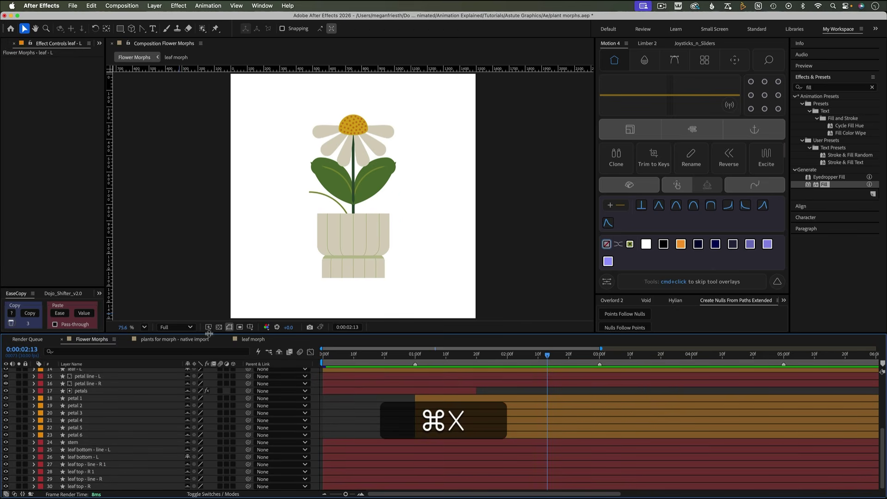
{"action": "left_click", "coordinate": [253, 339]}
{"action": "key", "text": "super+v"}
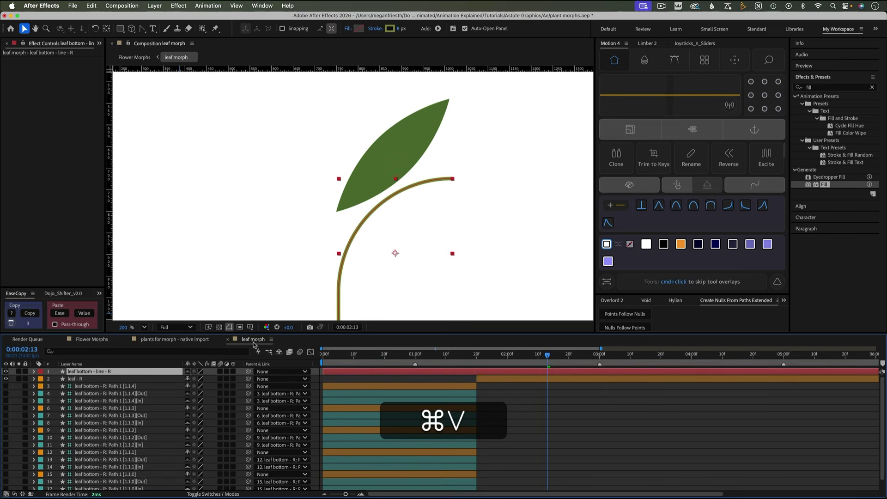
Add a Path keyframe to leaf bottom - line - R at 0:00:01:00.
{"action": "left_click", "coordinate": [144, 327]}
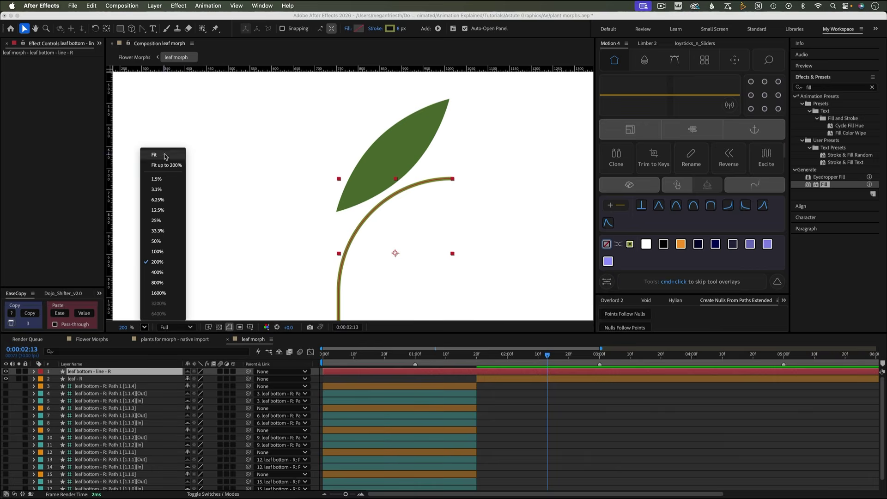
{"action": "left_click", "coordinate": [157, 155]}
{"action": "left_click", "coordinate": [415, 356]}
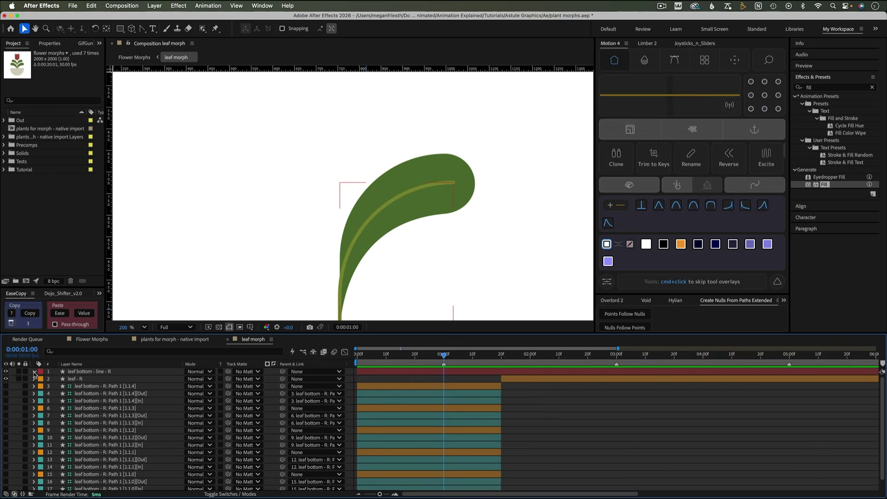
{"action": "left_click", "coordinate": [33, 372]}
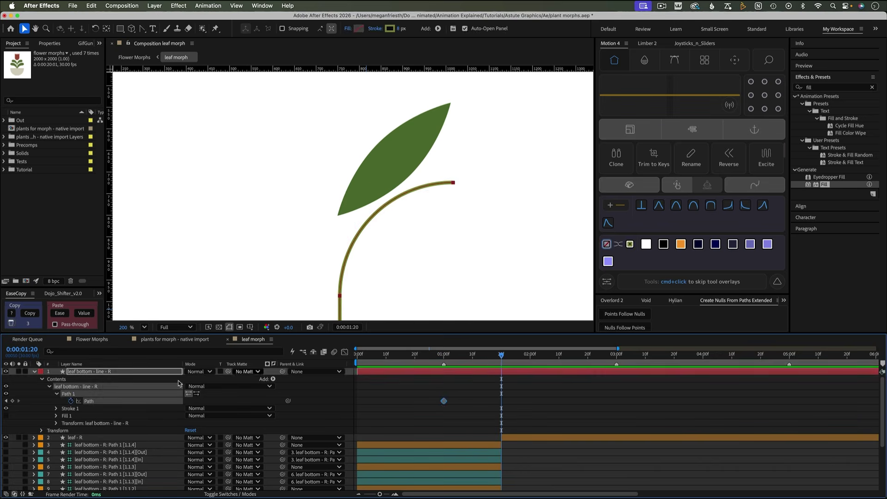
At 0:00:01:20, reshape the leaf bottom - line - R path into a straight vein from the leaf's base to just short of its tip.
{"action": "left_click", "coordinate": [68, 394]}
{"action": "left_click_drag", "start_coordinate": [453, 182], "coordinate": [429, 125]}
{"action": "left_click_drag", "start_coordinate": [366, 125], "coordinate": [381, 156]}
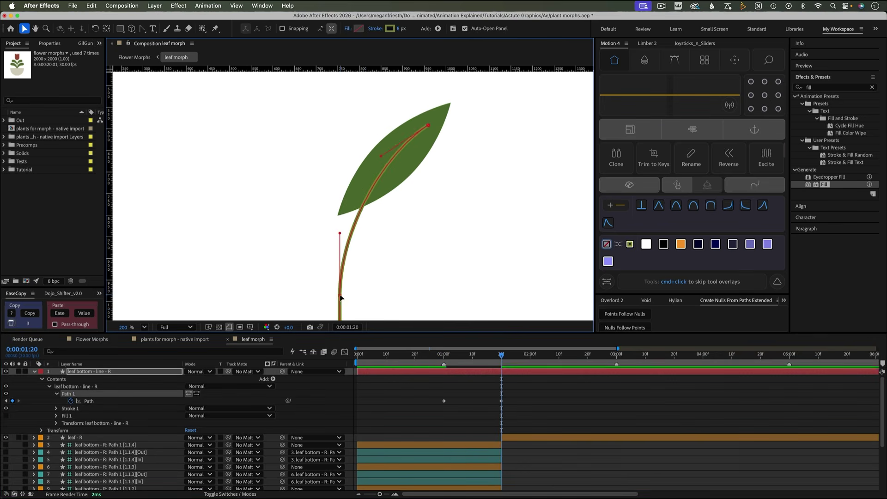
{"action": "left_click_drag", "start_coordinate": [340, 296], "coordinate": [338, 216]}
{"action": "left_click_drag", "start_coordinate": [339, 152], "coordinate": [369, 172]}
{"action": "left_click_drag", "start_coordinate": [380, 292], "coordinate": [371, 227]}
{"action": "left_click_drag", "start_coordinate": [329, 267], "coordinate": [378, 235]}
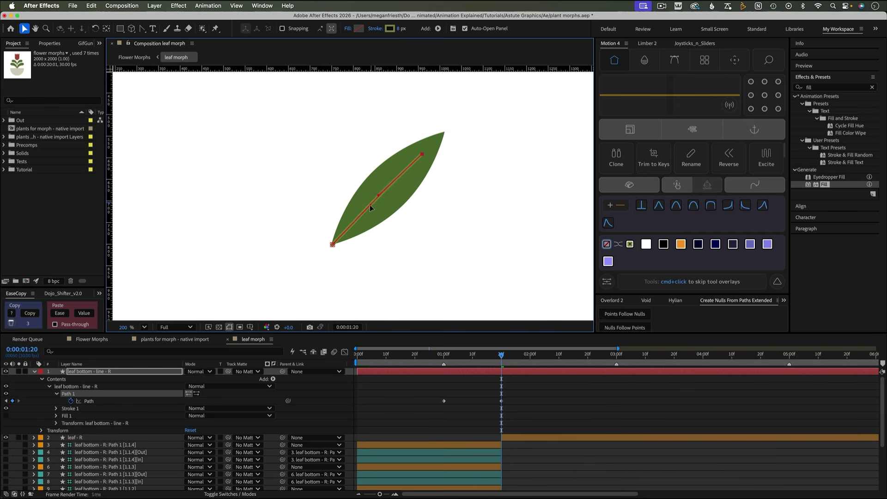
{"action": "left_click_drag", "start_coordinate": [377, 197], "coordinate": [380, 195]}
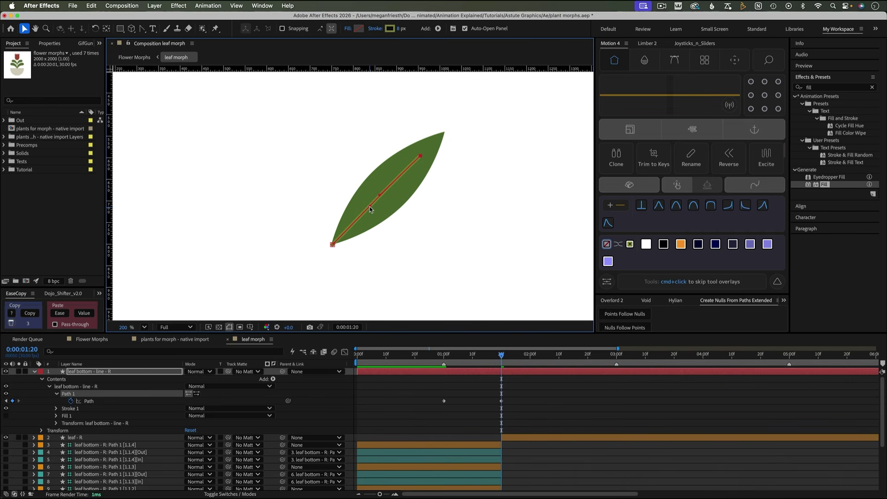
{"action": "left_click", "coordinate": [481, 253]}
{"action": "left_click_drag", "start_coordinate": [455, 354], "coordinate": [503, 366]}
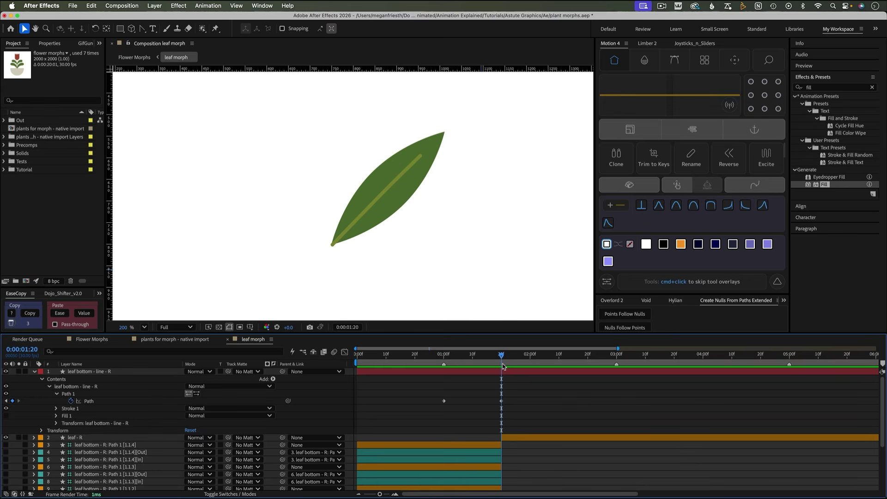
In the Flower Morphs composition, move the leaf morph layer to the bottom of the layer stack, beneath leaf top - R.
{"action": "left_click", "coordinate": [94, 340]}
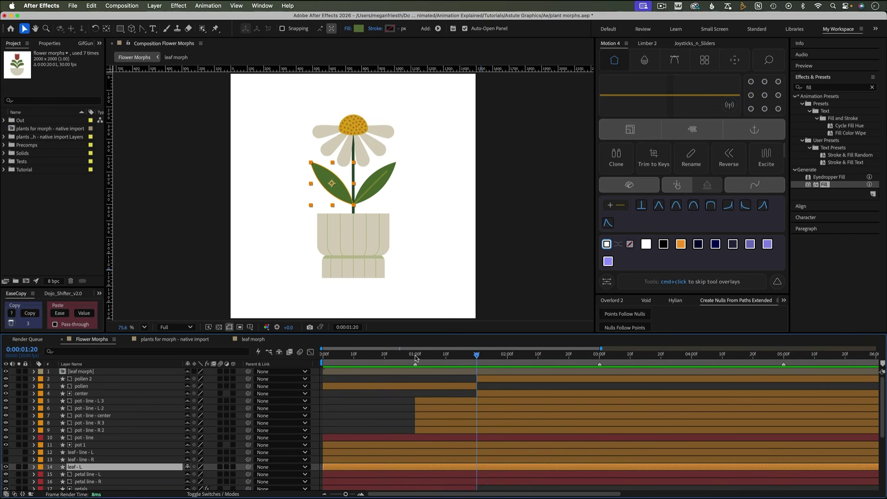
{"action": "mouse_move", "coordinate": [415, 358]}
{"action": "left_mouse_down"}
{"action": "mouse_move", "coordinate": [478, 361]}
{"action": "mouse_move", "coordinate": [416, 360]}
{"action": "left_mouse_up"}
{"action": "left_click", "coordinate": [89, 372]}
{"action": "left_click_drag", "start_coordinate": [85, 372], "coordinate": [83, 487]}
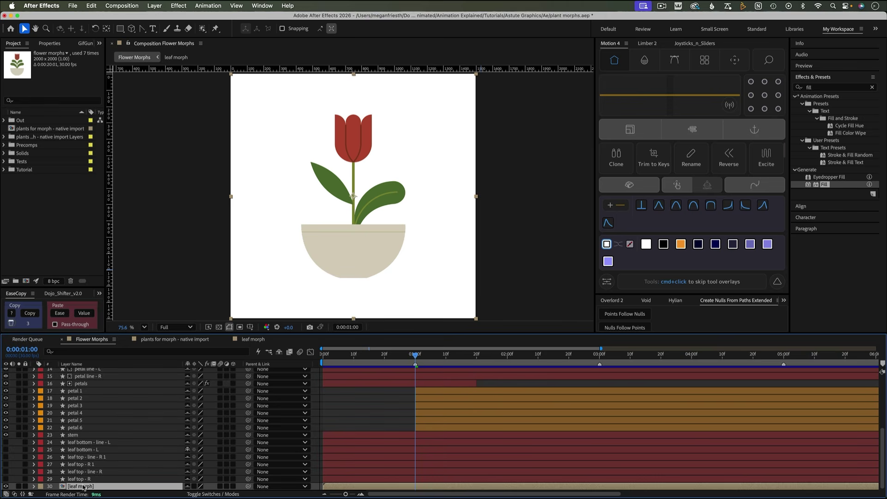
Duplicate the leaf morph layer, mirror the copy with a horizontal scale of -100%, and scrub through the transition to check both leaves.
{"action": "key", "text": "super+d"}
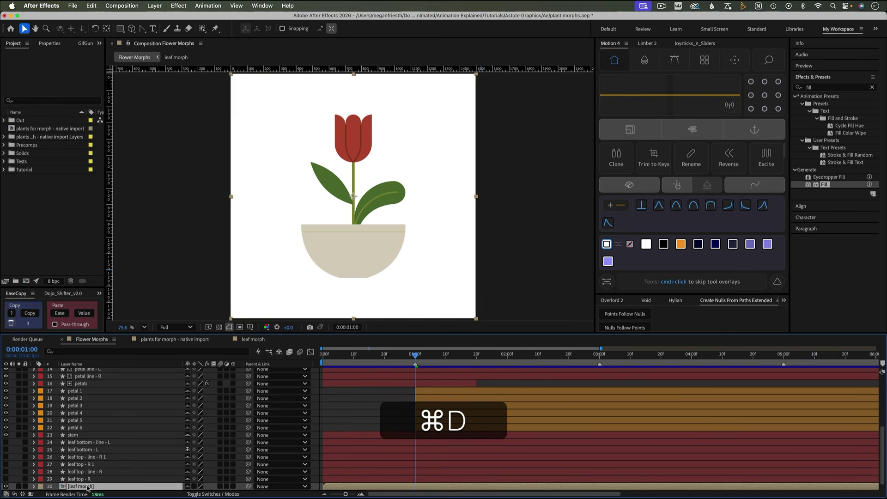
{"action": "key", "text": "s"}
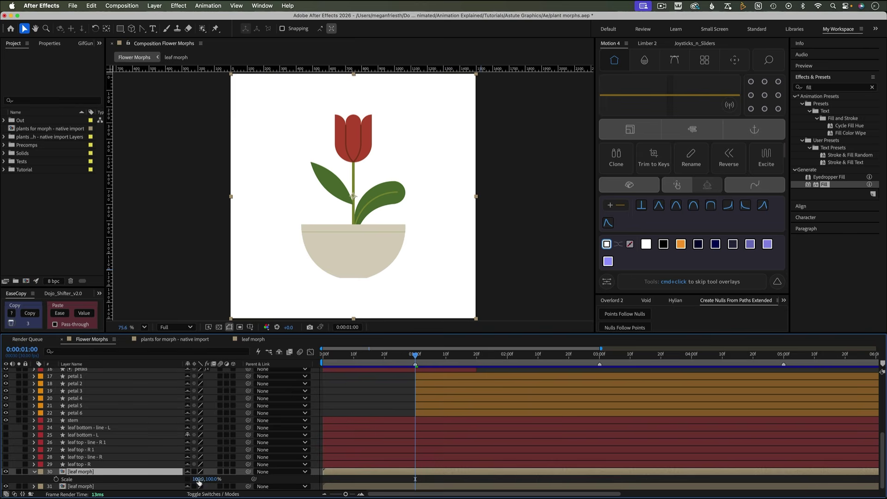
{"action": "left_click", "coordinate": [198, 479]}
{"action": "key", "text": "Left"}
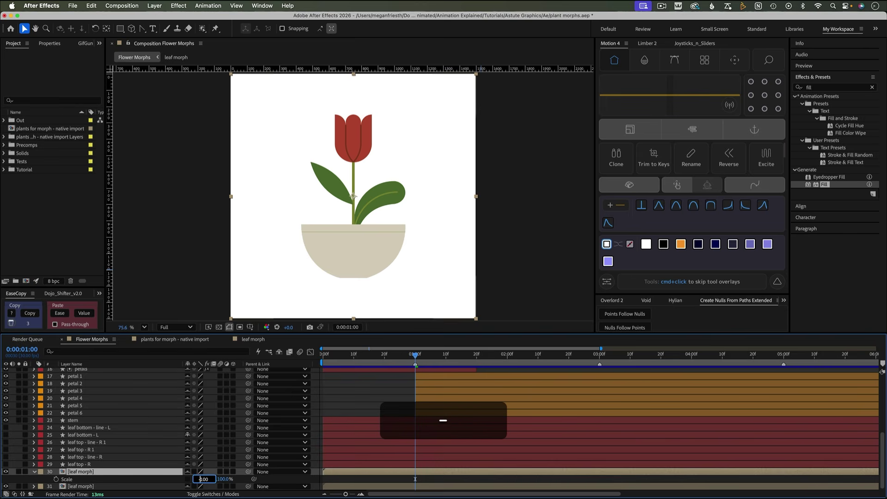
{"action": "type", "text": "-"}
{"action": "key", "text": "Return"}
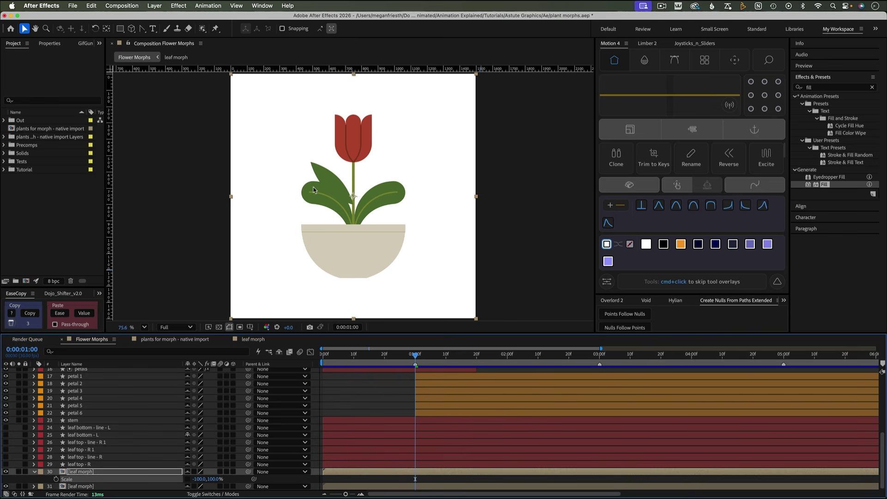
{"action": "left_click_drag", "start_coordinate": [414, 356], "coordinate": [492, 356]}
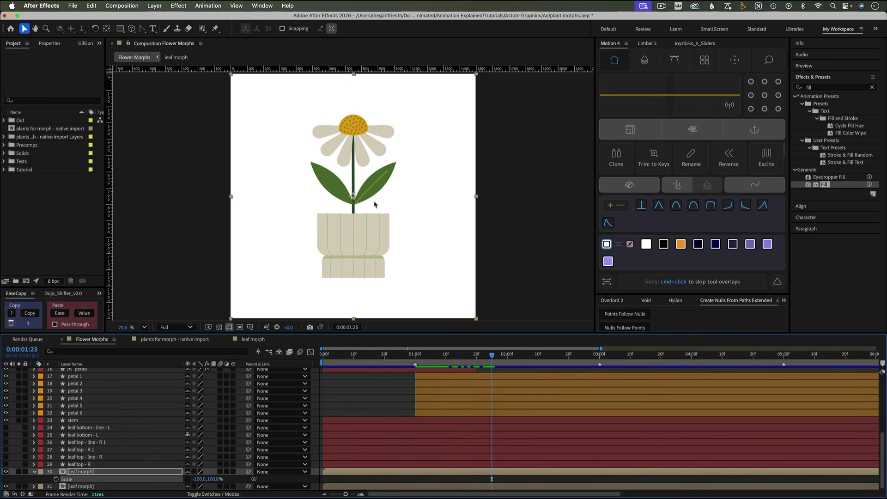
Delete the leaf - L layer from the Flower Morphs composition.
{"action": "scroll", "coordinate": [114, 431], "scroll_direction": "up", "scroll_amount": 3}
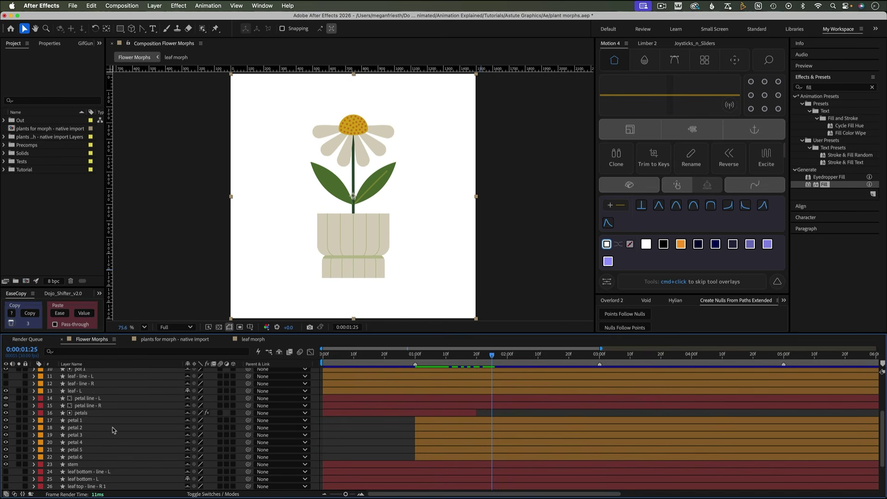
{"action": "left_click", "coordinate": [78, 391]}
{"action": "key", "text": "BackSpace"}
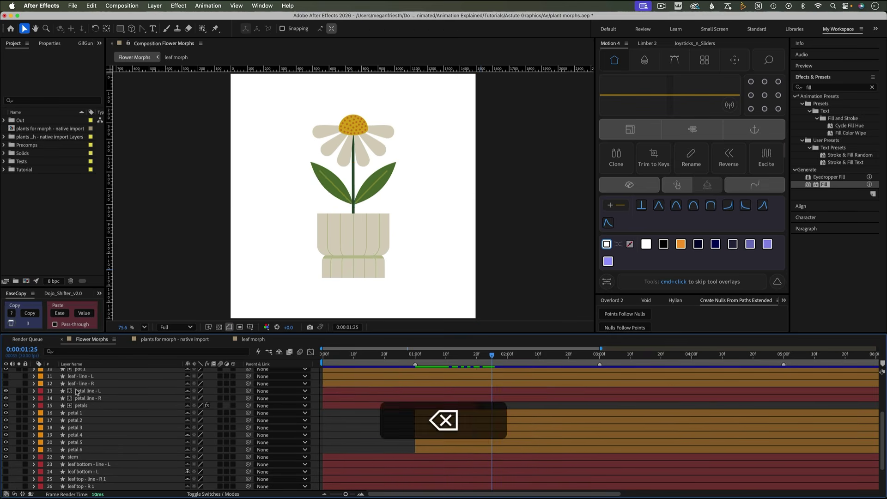
Precompose leaf top - line - R and leaf top - R as leaf morph top, moving all attributes into the new composition.
{"action": "left_click", "coordinate": [84, 465]}
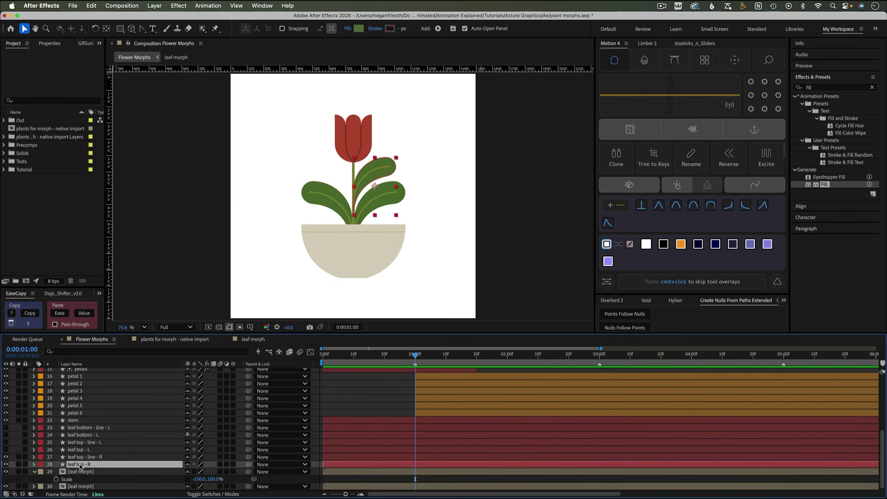
{"action": "left_click", "coordinate": [84, 458], "text": "shift"}
{"action": "key", "text": "shift+super+c"}
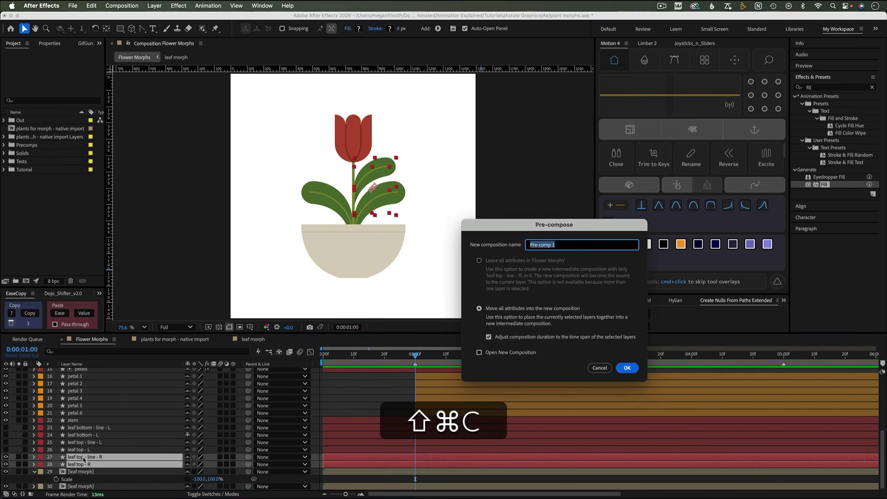
{"action": "type", "text": "leaf morph top"}
{"action": "key", "text": "Return"}
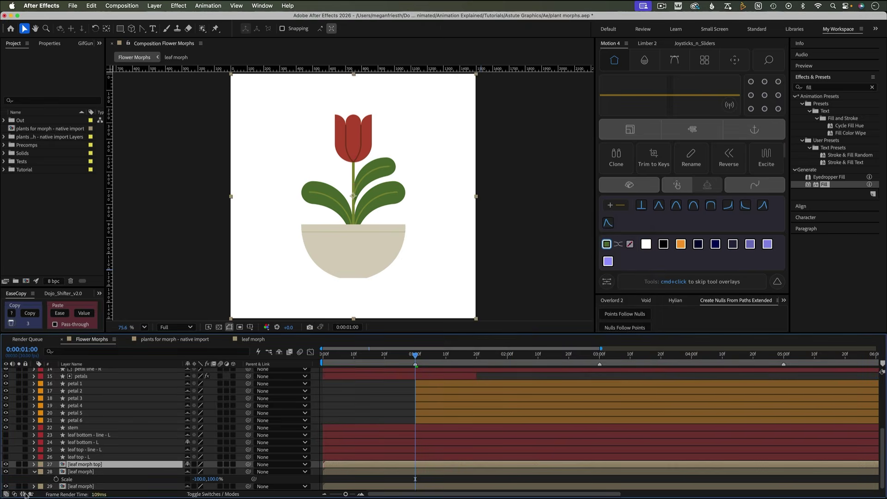
Copy leaf - R from leaf morph into leaf morph top, tint it with a red Fill, and lock it as a reference.
{"action": "double_click", "coordinate": [85, 466]}
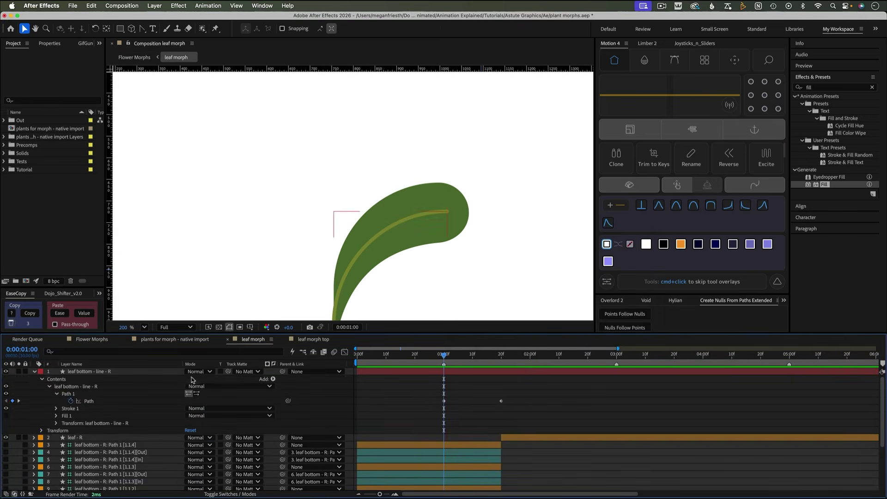
{"action": "key", "text": "super+c"}
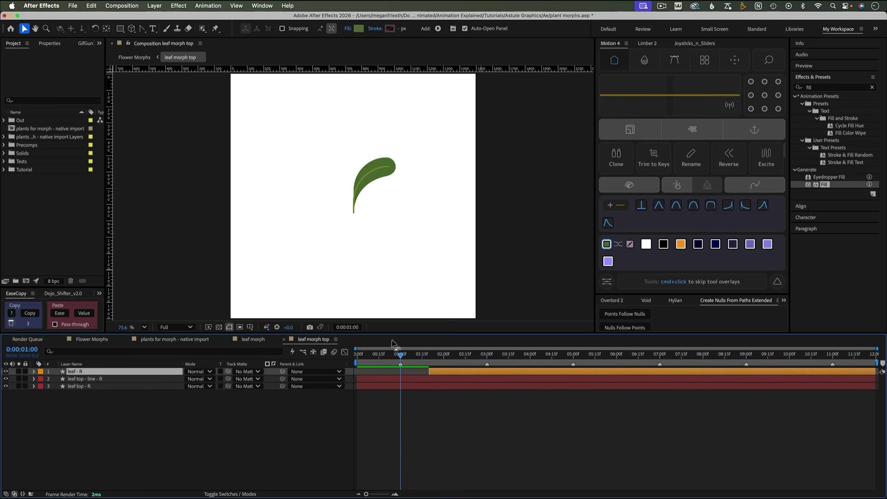
{"action": "key", "text": "super+v"}
{"action": "key", "text": "super+l"}
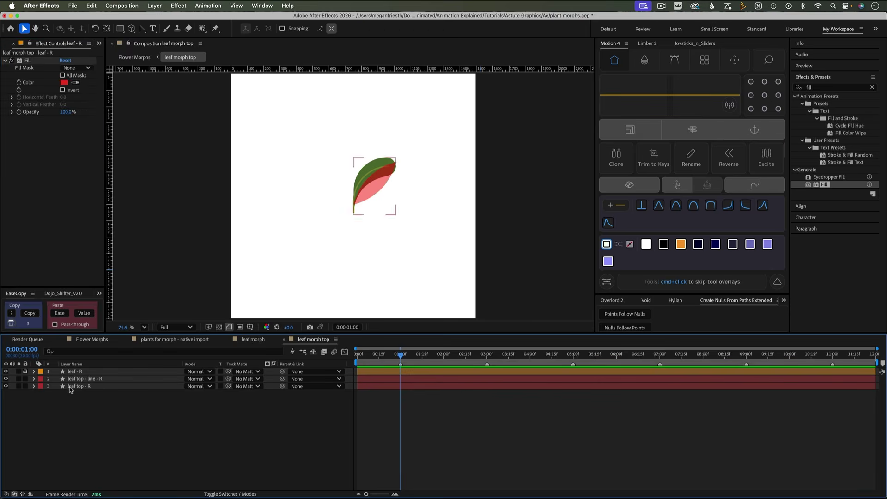
Rig leaf top - R's path with Points Follow Nulls and keyframe it from 0:00:01:00 to match the leaf - R reference at 0:00:01:20.
{"action": "left_click", "coordinate": [70, 389]}
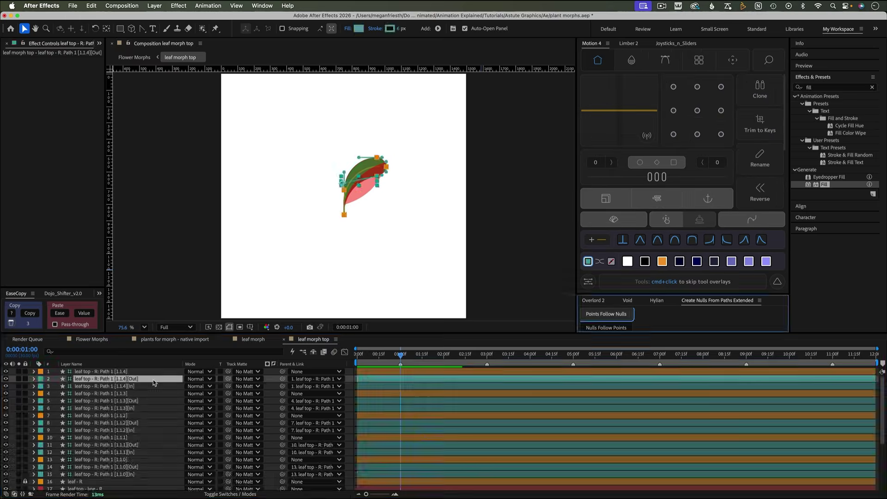
{"action": "key", "text": "p"}
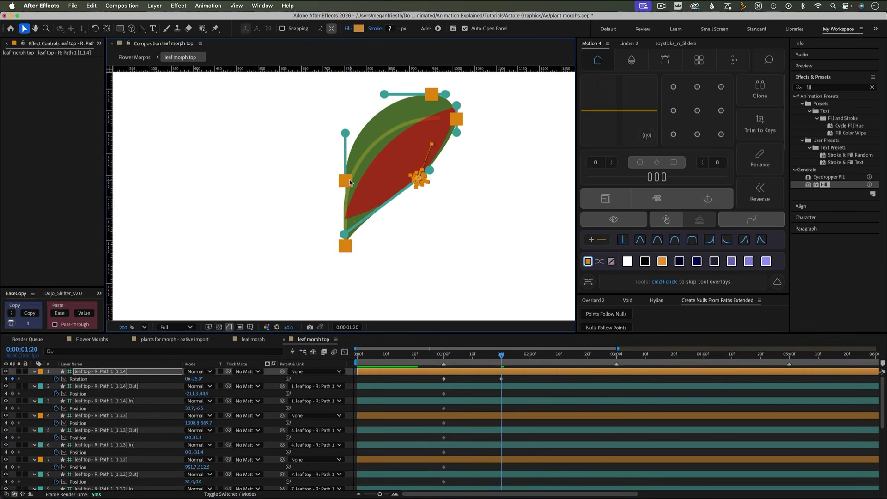
{"action": "left_click_drag", "start_coordinate": [416, 178], "coordinate": [385, 149]}
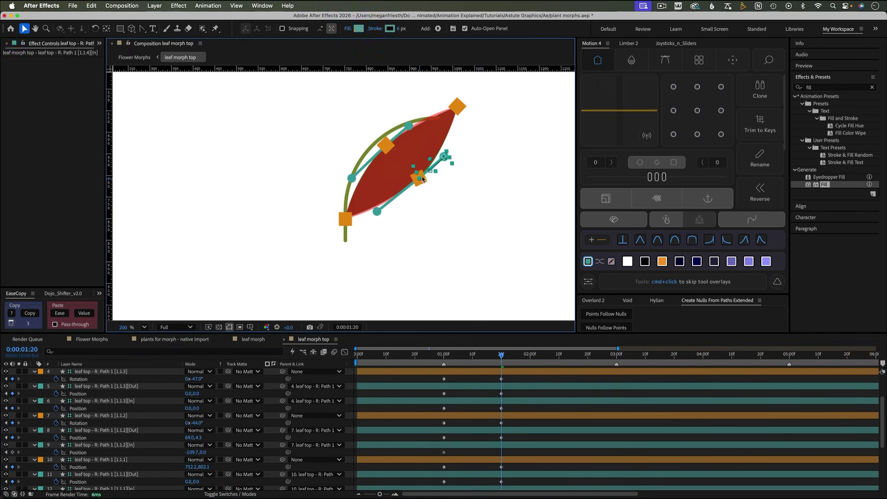
{"action": "left_click", "coordinate": [380, 210]}
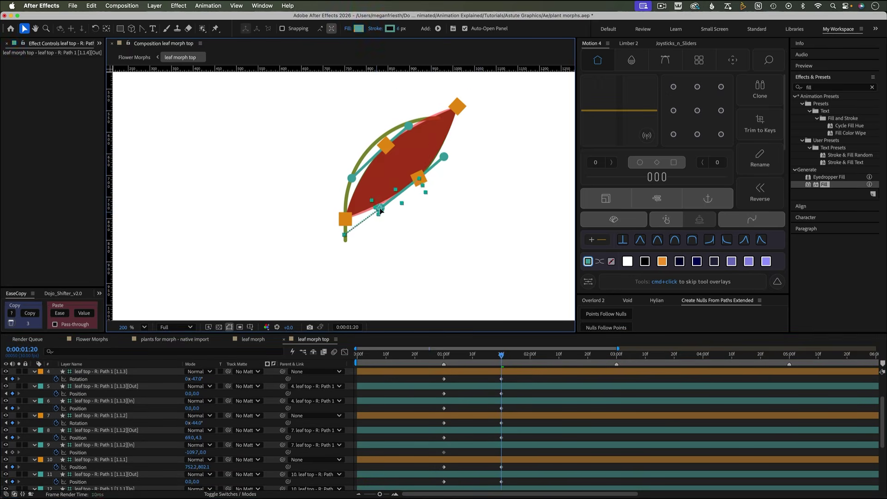
{"action": "left_click_drag", "start_coordinate": [380, 210], "coordinate": [385, 214]}
{"action": "key", "text": "u"}
{"action": "left_click_drag", "start_coordinate": [443, 354], "coordinate": [502, 365]}
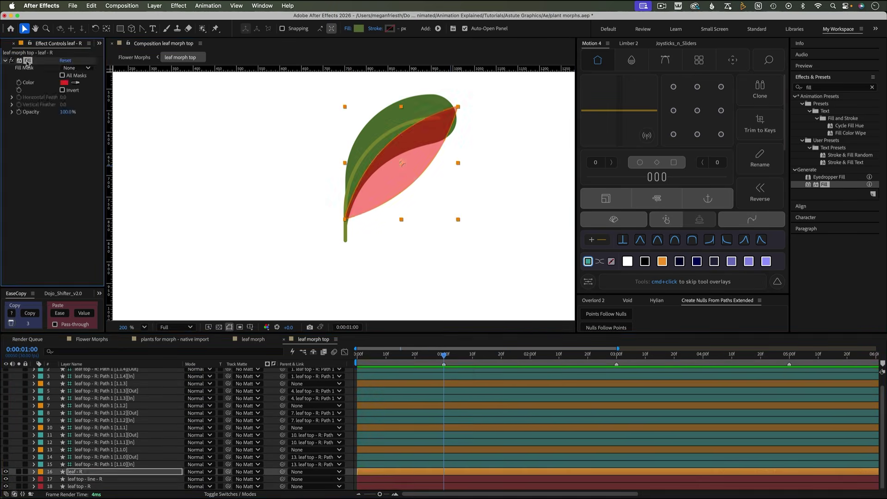
At 0:00:01:20, start leaf - R at 100% opacity and end leaf top - R together with its path control layers.
{"action": "key", "text": "alt+["}
{"action": "left_click", "coordinate": [491, 488], "text": "shift"}
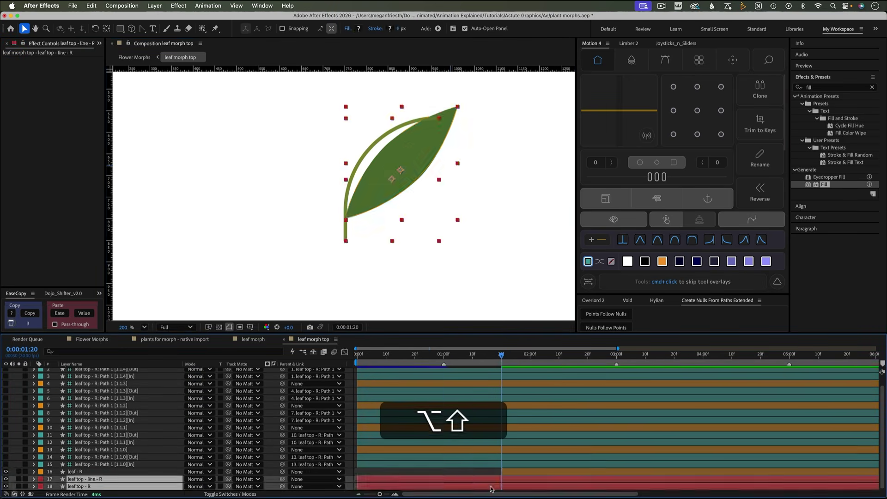
{"action": "key", "text": "super+a"}
{"action": "left_click", "coordinate": [488, 480], "text": "super"}
{"action": "key", "text": "alt+]"}
{"action": "left_click", "coordinate": [121, 471]}
{"action": "key", "text": "t"}
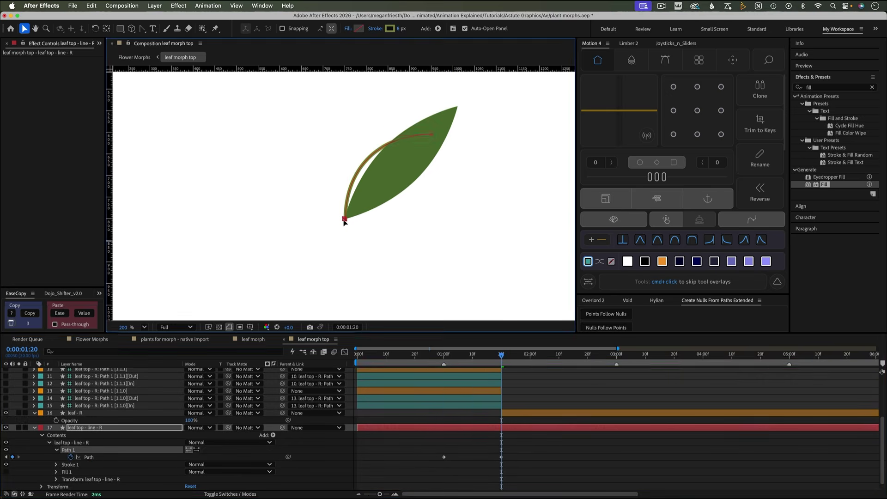
Place leaf top - line - R above leaf - R and straighten its path into a central vein at 0:00:01:20.
{"action": "left_click", "coordinate": [67, 435]}
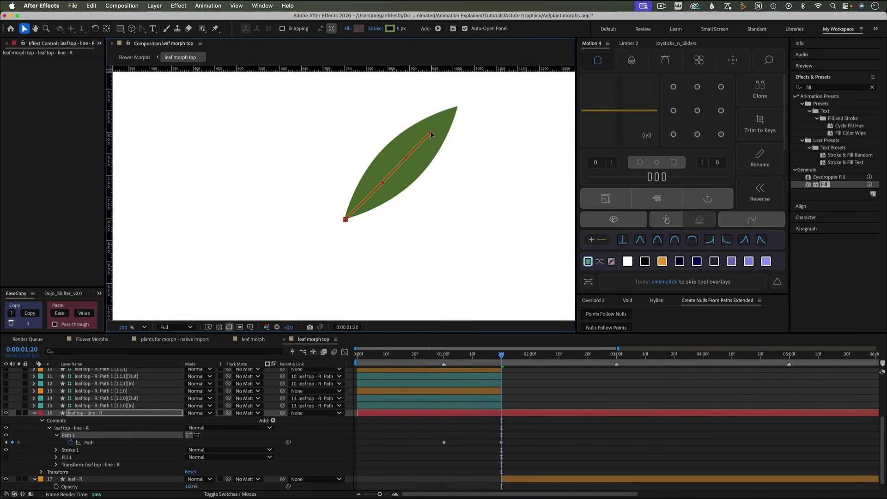
{"action": "left_click_drag", "start_coordinate": [446, 360], "coordinate": [504, 368]}
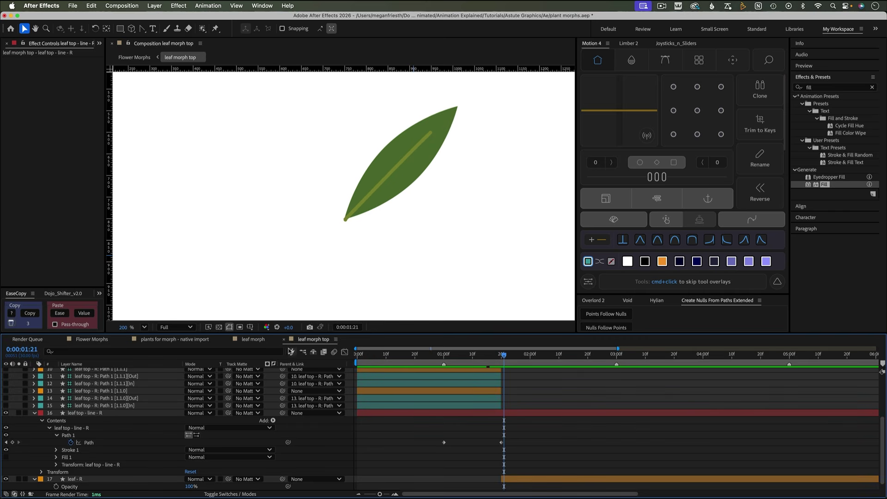
In the Flower Morphs composition, duplicate leaf morph top, mirror the copy with a horizontal scale of -100%, and preview the morph.
{"action": "left_click", "coordinate": [91, 340]}
{"action": "left_click", "coordinate": [374, 416]}
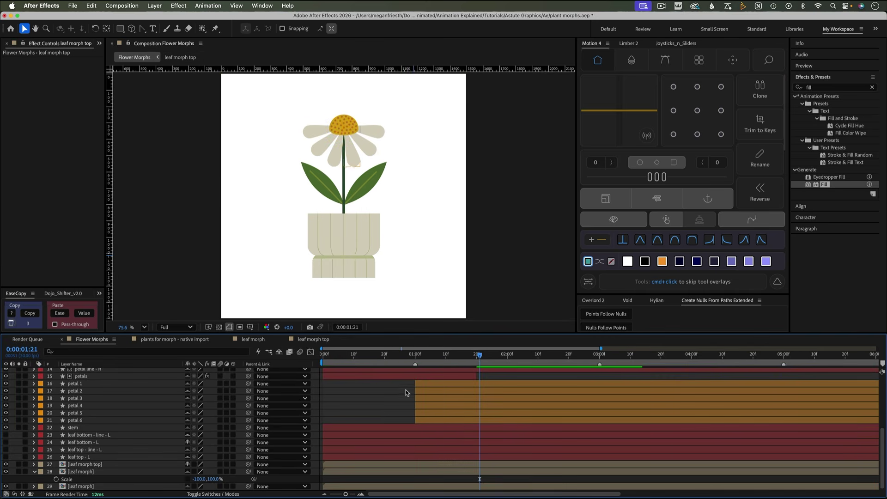
{"action": "key", "text": "j"}
{"action": "left_click", "coordinate": [92, 465]}
{"action": "key", "text": "cmd+d"}
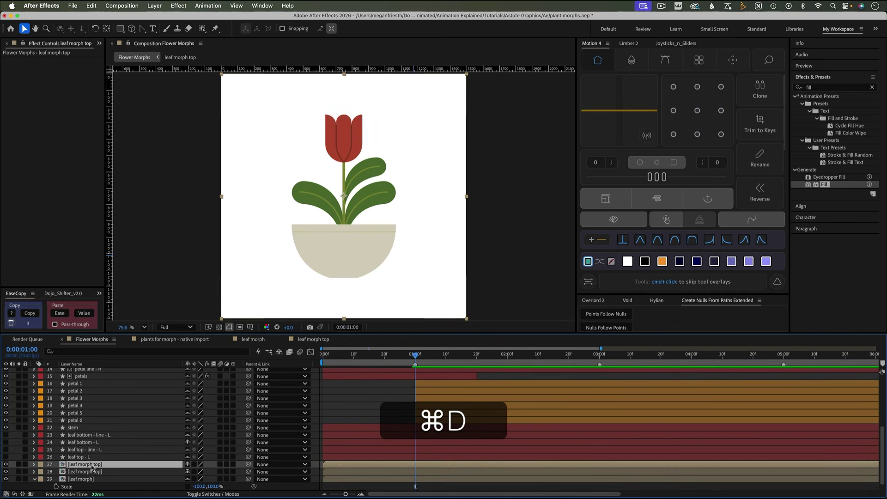
{"action": "key", "text": "s"}
{"action": "left_click", "coordinate": [198, 472]}
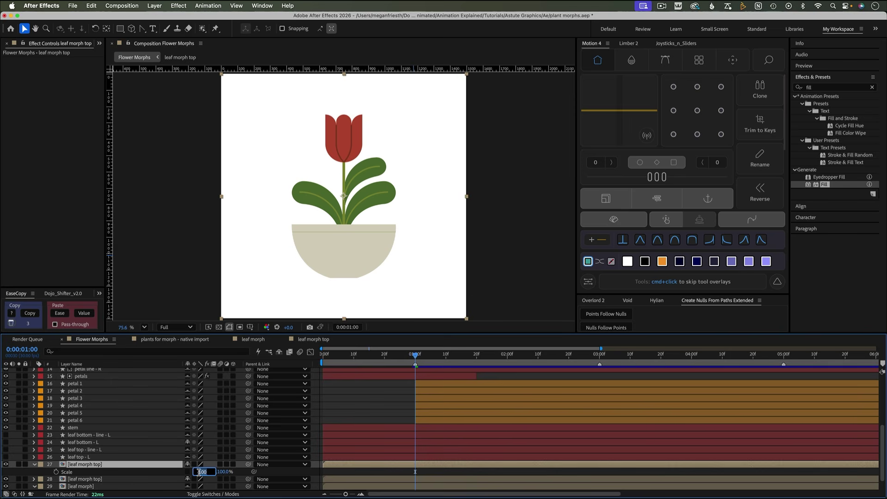
{"action": "key", "text": "Left"}
{"action": "type", "text": "-"}
{"action": "key", "text": "Return"}
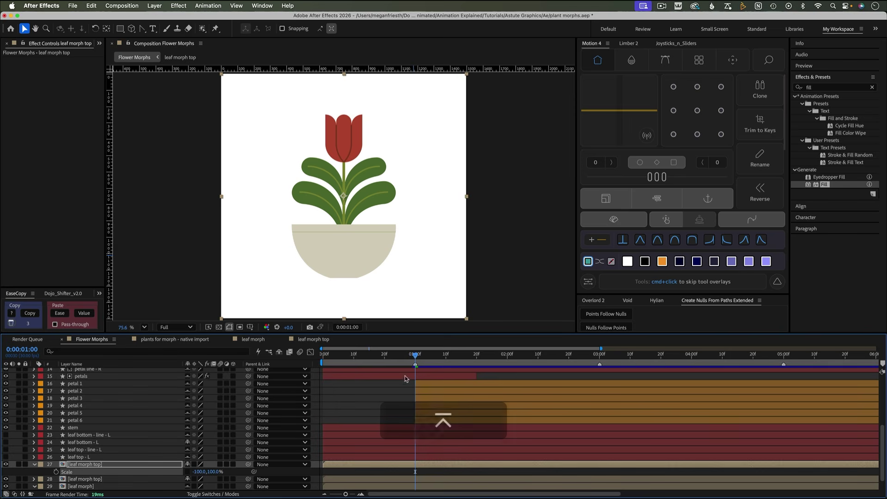
{"action": "key", "text": "space"}
{"action": "key", "text": "super+0"}
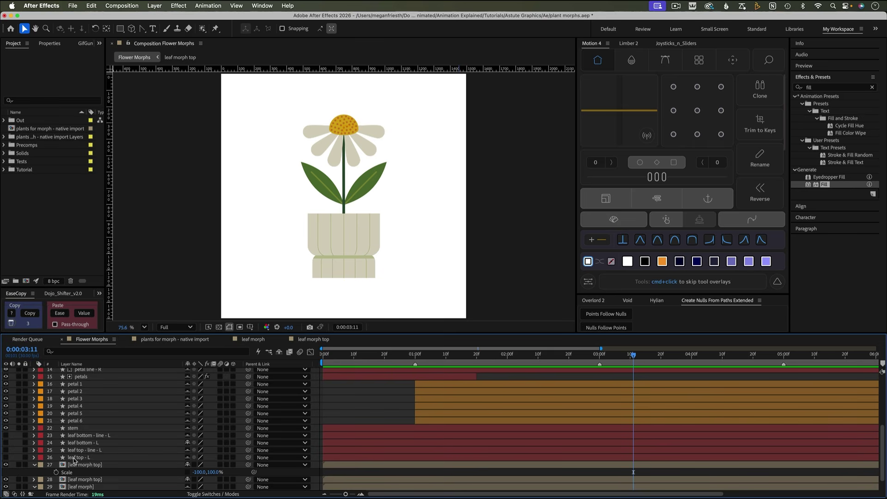
Select the four hidden original left-leaf layers, from leaf bottom - line - L through leaf top - L.
{"action": "left_click", "coordinate": [93, 458]}
{"action": "left_click", "coordinate": [79, 435], "text": "shift"}
In the finished flower morphs composition, examine the speed curves of the planter lines layer's first morph keyframes.
{"action": "scroll", "coordinate": [493, 417], "scroll_direction": "up", "scroll_amount": 5}
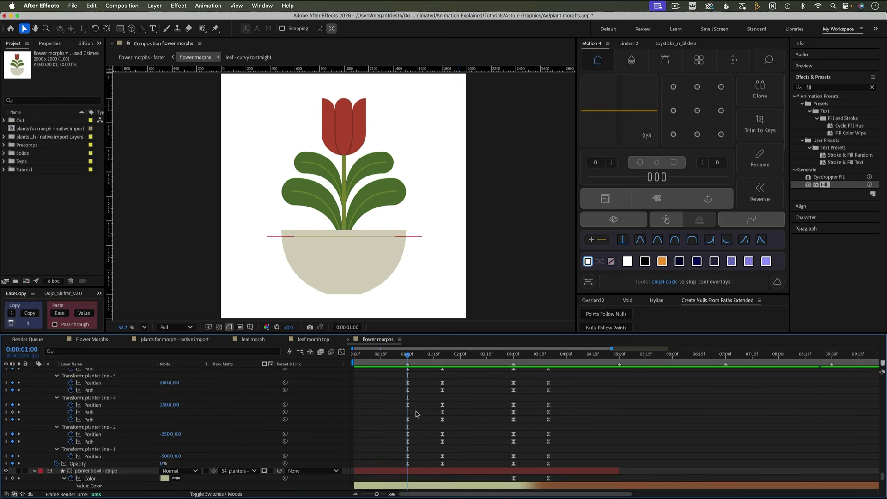
{"action": "scroll", "coordinate": [417, 413], "scroll_direction": "up", "scroll_amount": 2}
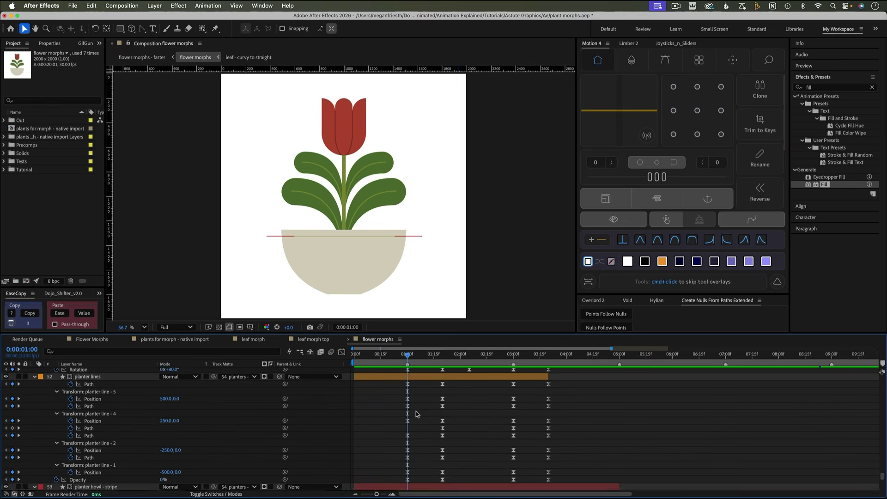
{"action": "left_click", "coordinate": [403, 399]}
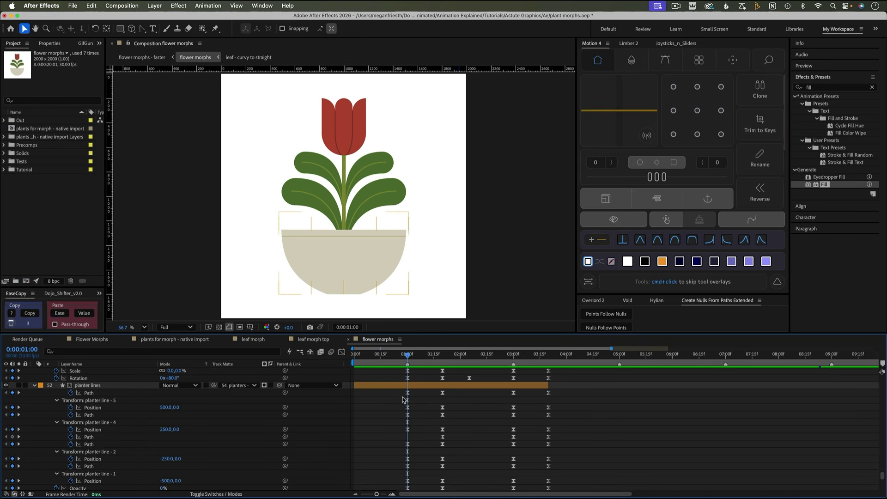
{"action": "left_click_drag", "start_coordinate": [396, 394], "coordinate": [460, 489]}
{"action": "left_click", "coordinate": [341, 353]}
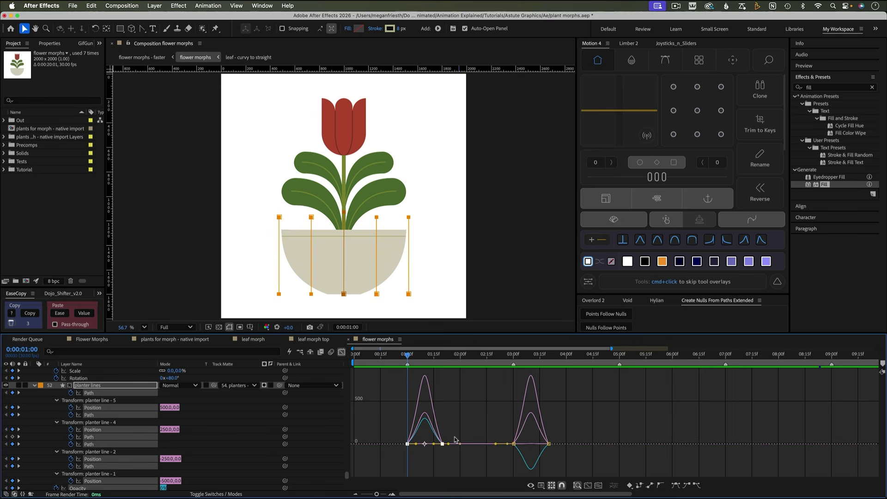
{"action": "left_click", "coordinate": [341, 353]}
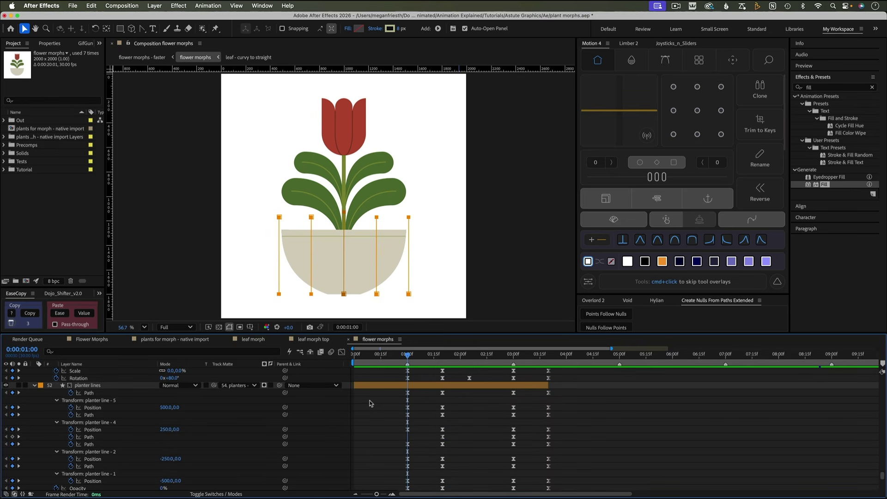
{"action": "left_click", "coordinate": [370, 403]}
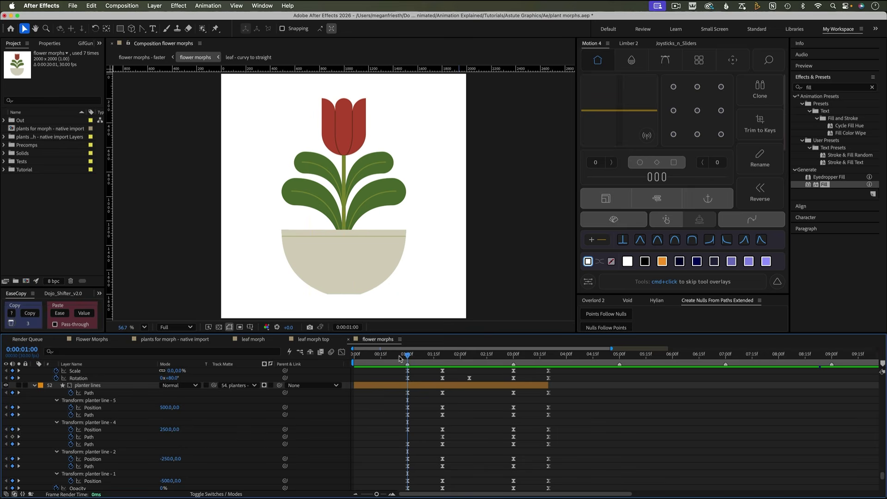
{"action": "key", "text": "u"}
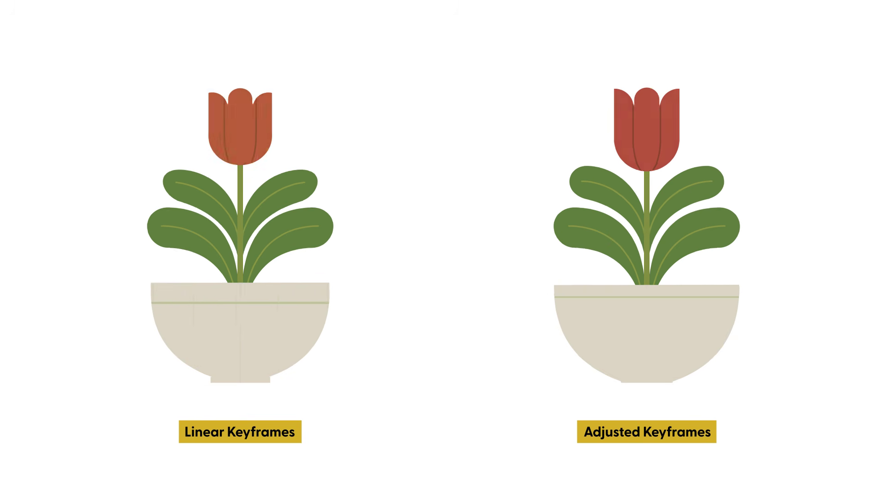
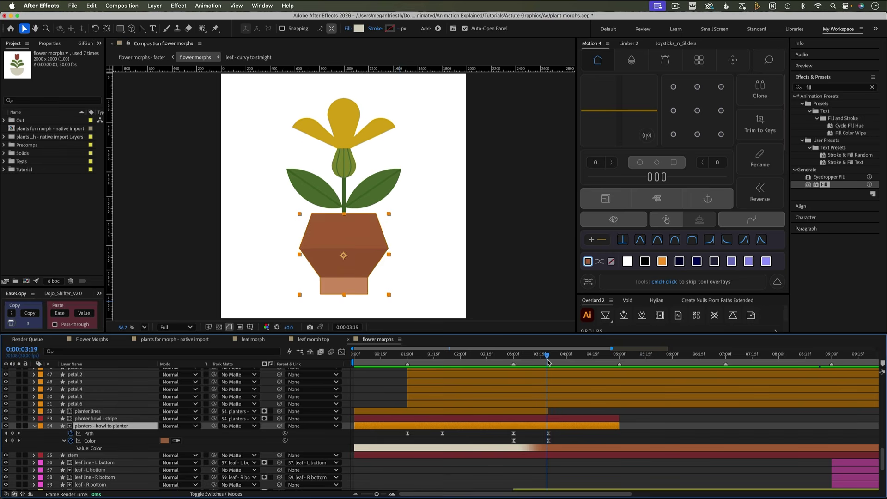
Examine the pot - hexagon - base keyframes from 0:00:03:00 to 0:00:03:20 and identify the planter shape and stripe layers.
{"action": "left_click", "coordinate": [360, 286]}
{"action": "key", "text": "u"}
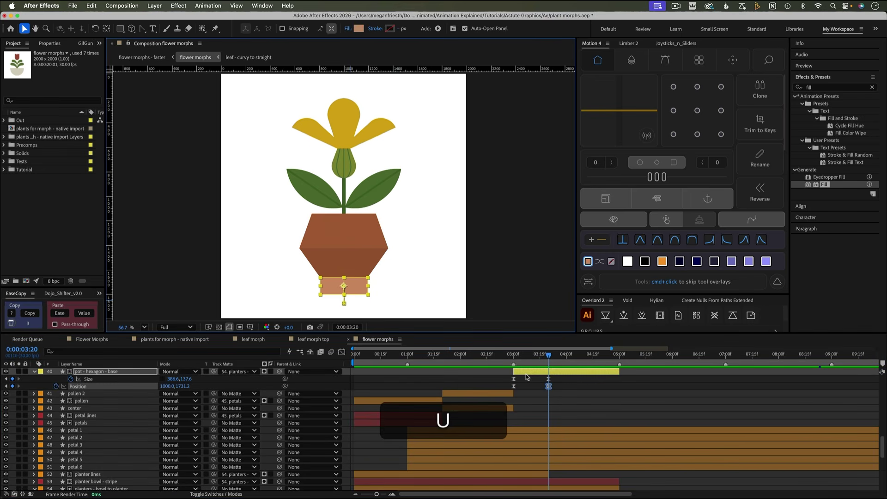
{"action": "key", "text": "j"}
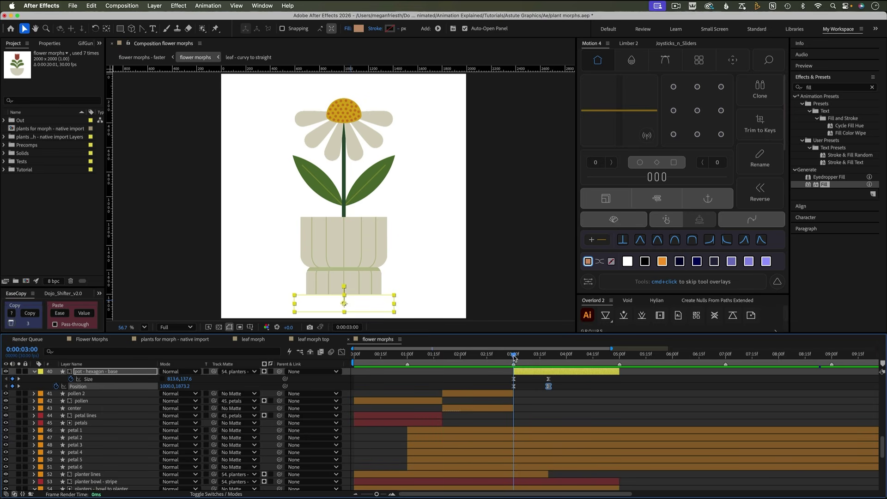
{"action": "left_click_drag", "start_coordinate": [512, 357], "coordinate": [549, 360]}
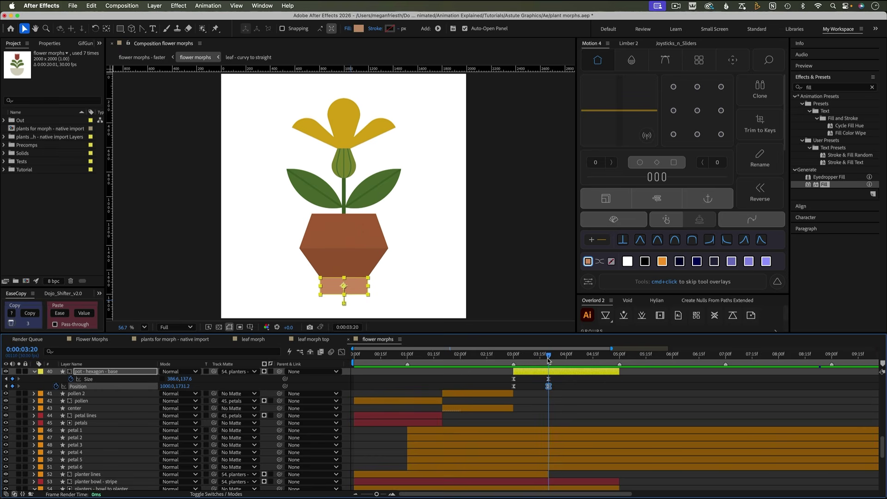
{"action": "left_click", "coordinate": [321, 260]}
{"action": "left_click", "coordinate": [349, 264]}
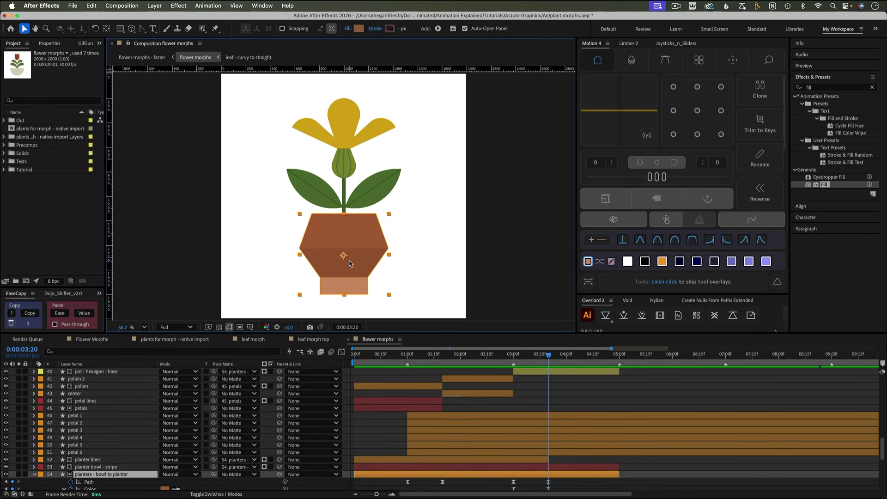
{"action": "left_click", "coordinate": [483, 467]}
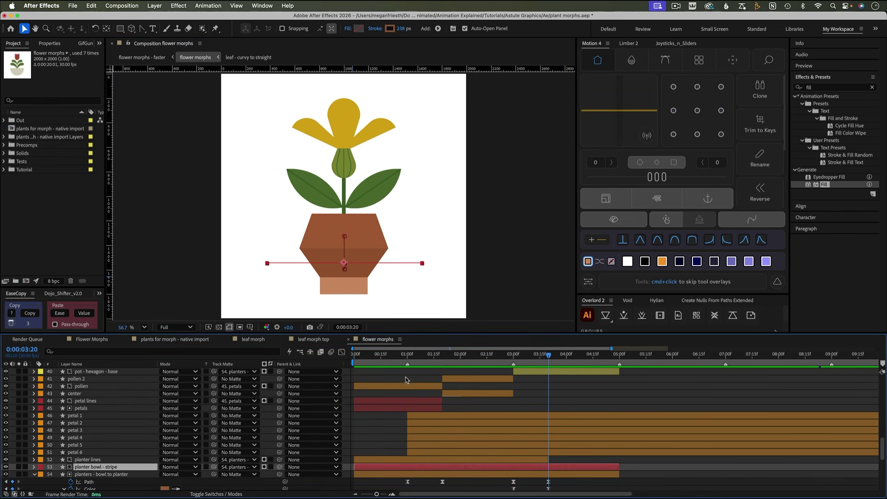
Reveal the planter bowl - stripe layer's keyframes and examine its color and stroke width changes between 0:00:01:00 and 0:00:03:20.
{"action": "mouse_move", "coordinate": [393, 360]}
{"action": "left_mouse_down"}
{"action": "mouse_move", "coordinate": [378, 360]}
{"action": "mouse_move", "coordinate": [408, 357]}
{"action": "left_mouse_up"}
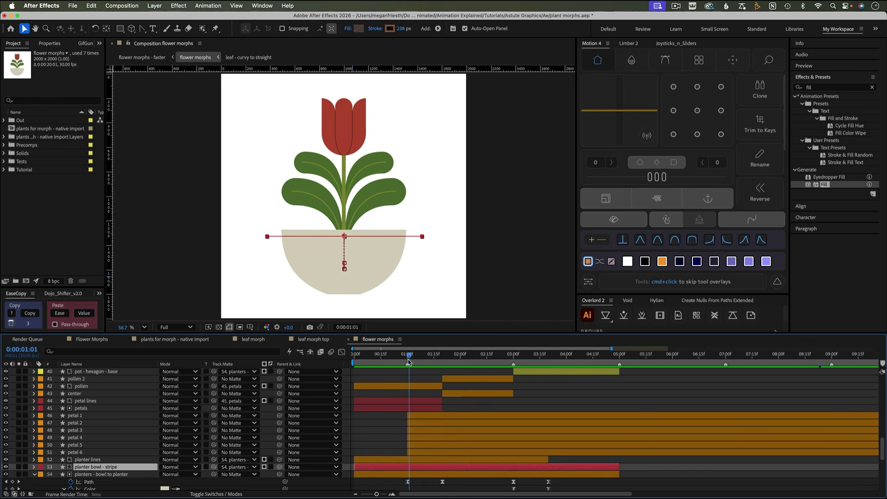
{"action": "key", "text": "u"}
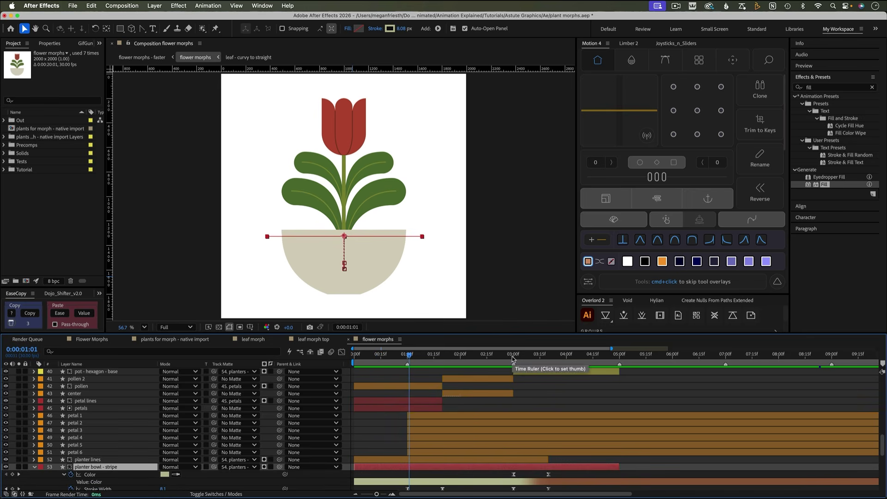
{"action": "left_click_drag", "start_coordinate": [511, 359], "coordinate": [552, 358]}
{"action": "scroll", "coordinate": [525, 360], "scroll_direction": "down", "scroll_amount": 1}
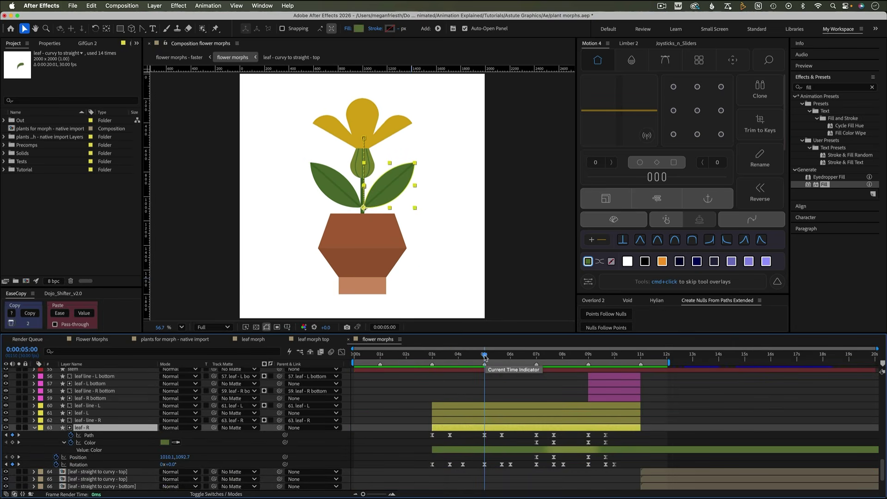
Review the leaf layer handoff at 0:00:03:00 and the petal - middle layer's keyframes from there through 0:00:05:00.
{"action": "left_click_drag", "start_coordinate": [485, 357], "coordinate": [432, 358]}
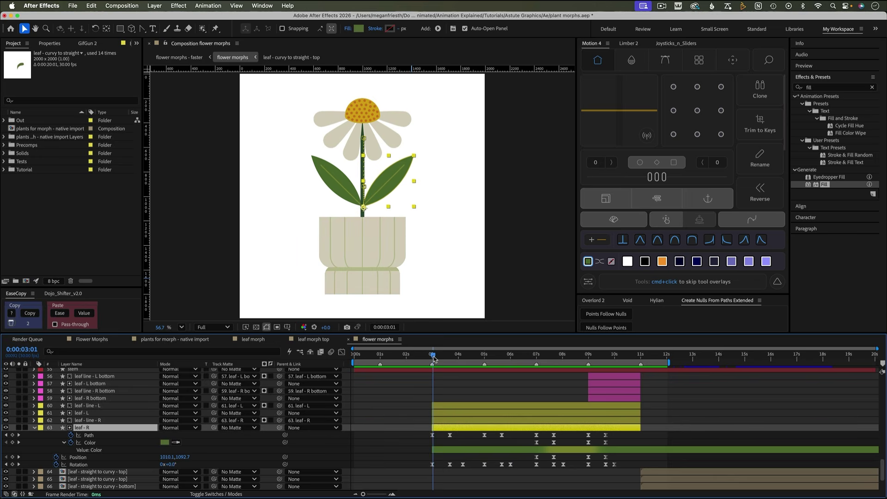
{"action": "scroll", "coordinate": [436, 486], "scroll_direction": "down", "scroll_amount": 2}
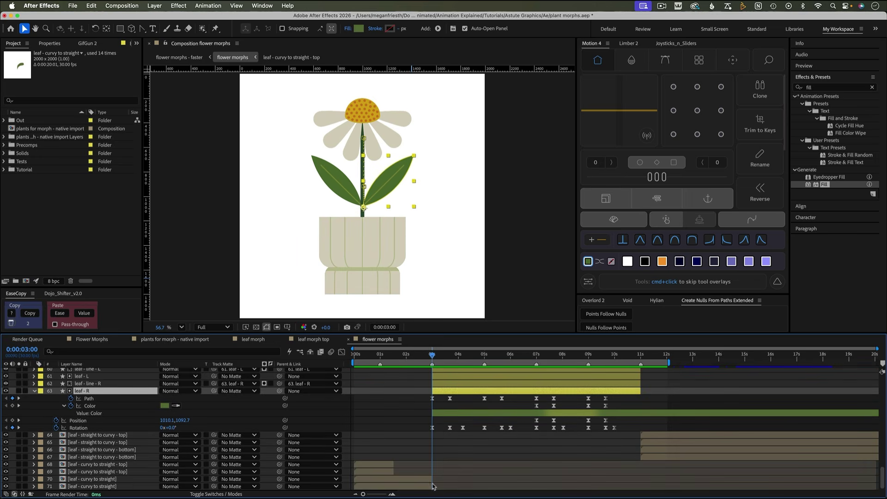
{"action": "left_click", "coordinate": [373, 107]}
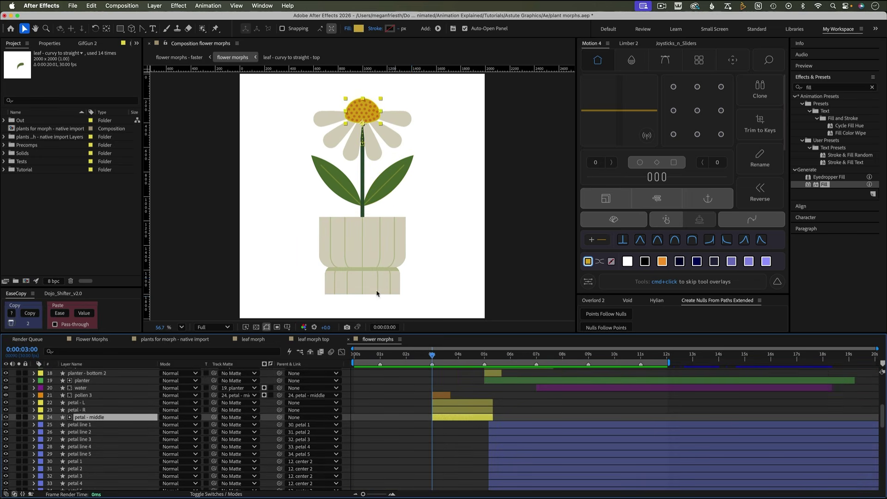
{"action": "key", "text": "u"}
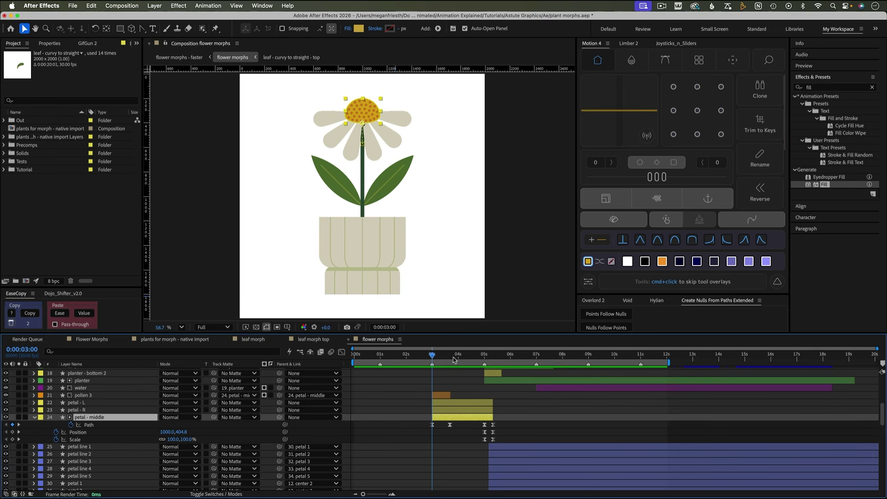
{"action": "mouse_move", "coordinate": [453, 359]}
{"action": "left_mouse_down"}
{"action": "mouse_move", "coordinate": [432, 360]}
{"action": "mouse_move", "coordinate": [450, 361]}
{"action": "left_mouse_up"}
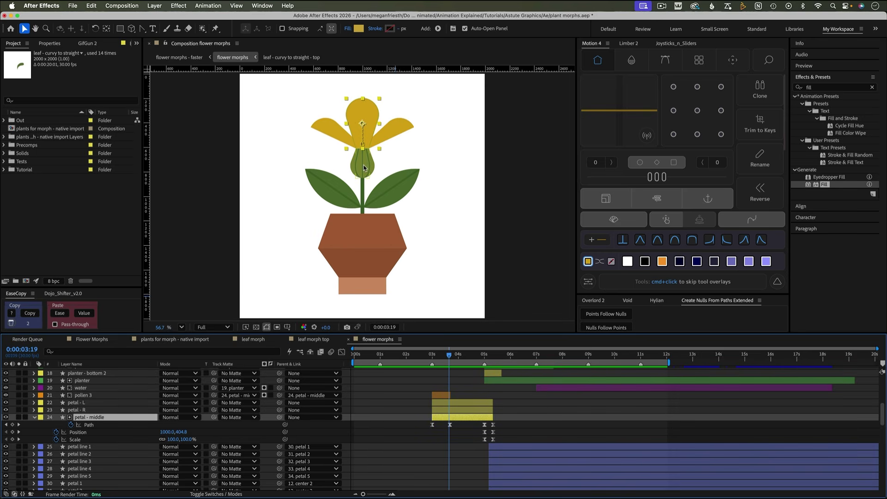
{"action": "left_click", "coordinate": [484, 356]}
{"action": "mouse_move", "coordinate": [485, 357]}
{"action": "left_mouse_down"}
{"action": "mouse_move", "coordinate": [511, 361]}
{"action": "mouse_move", "coordinate": [484, 366]}
{"action": "mouse_move", "coordinate": [492, 366]}
{"action": "left_mouse_up"}
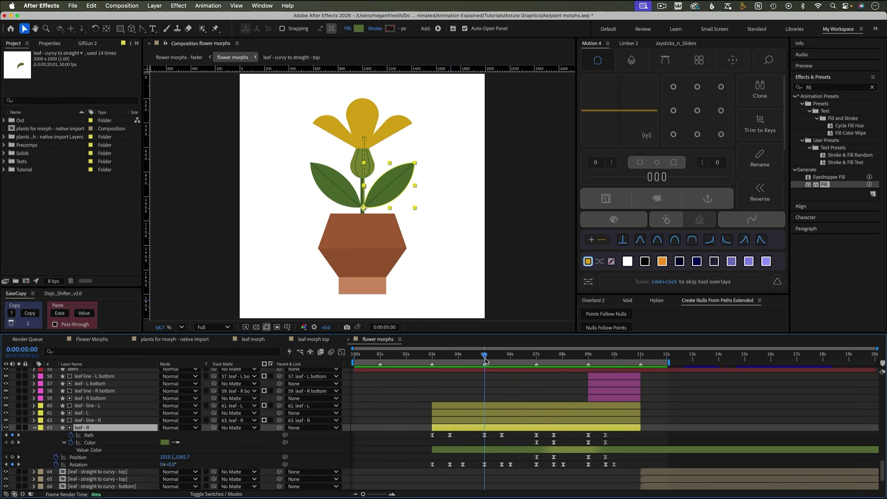
Preview the morph from 0:00:05:00 to 0:00:05:20 and examine the planter layer's path keyframes there.
{"action": "left_click_drag", "start_coordinate": [485, 358], "coordinate": [502, 360]}
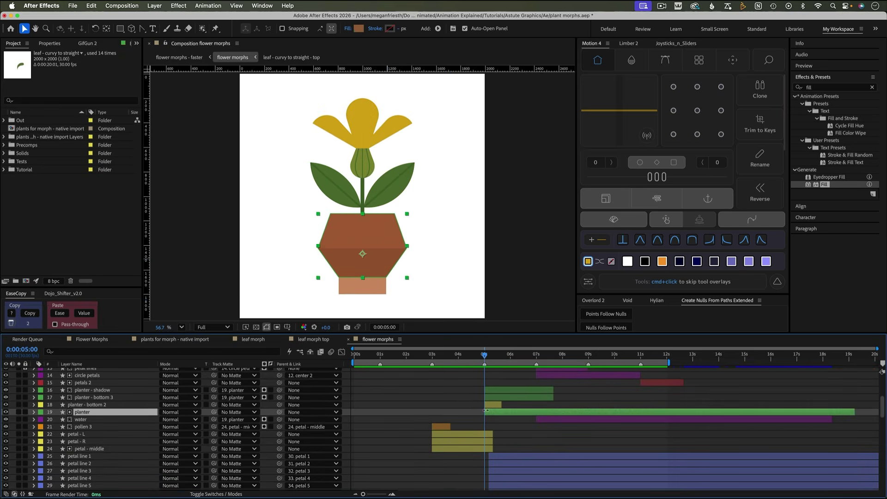
{"action": "key", "text": "u"}
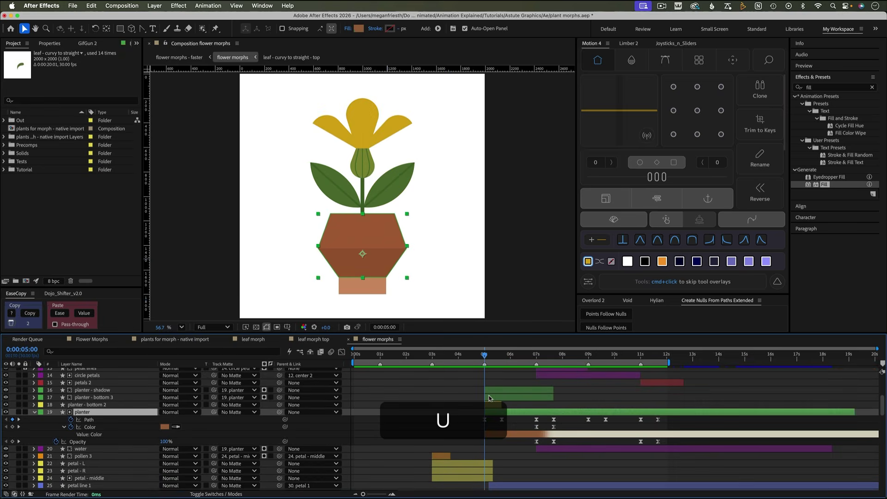
{"action": "left_click", "coordinate": [501, 359]}
{"action": "left_click_drag", "start_coordinate": [502, 357], "coordinate": [502, 358]}
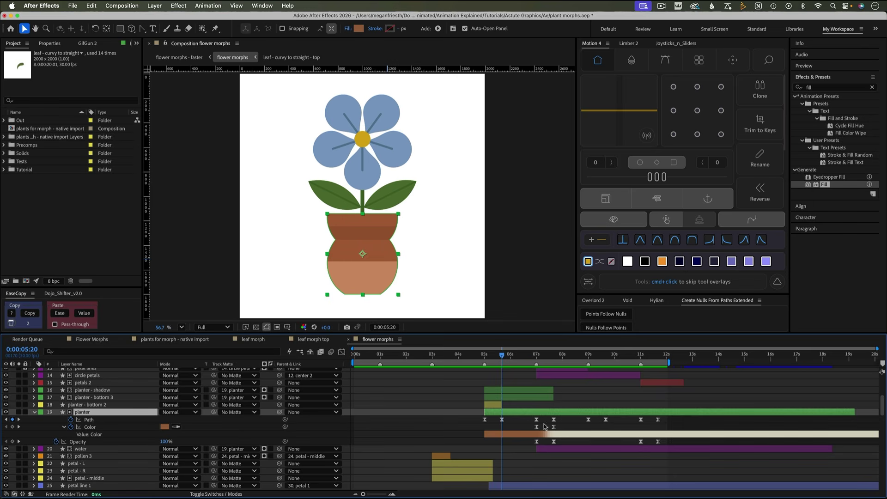
{"action": "left_click_drag", "start_coordinate": [502, 357], "coordinate": [485, 361]}
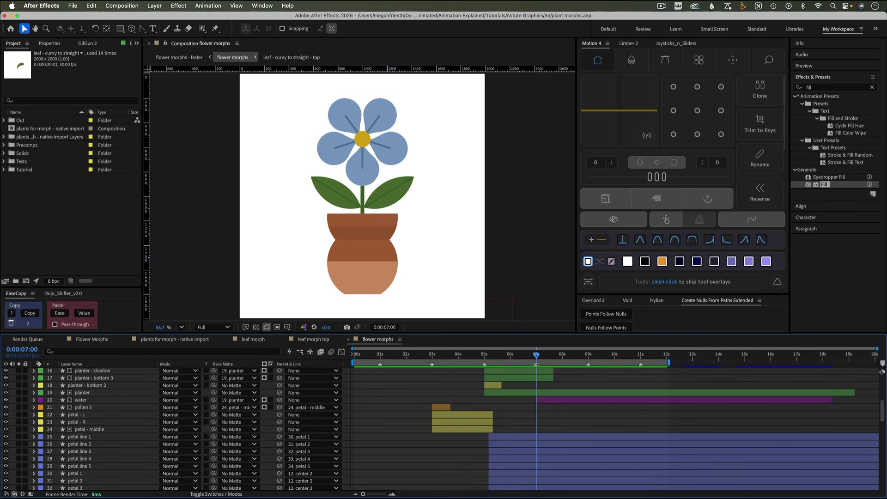
Examine the planter layer's path, color and opacity keyframes for the pot-to-vase morph from 0:00:07:00 to 0:00:07:20.
{"action": "left_click_drag", "start_coordinate": [536, 359], "coordinate": [580, 363]}
{"action": "left_click", "coordinate": [548, 394]}
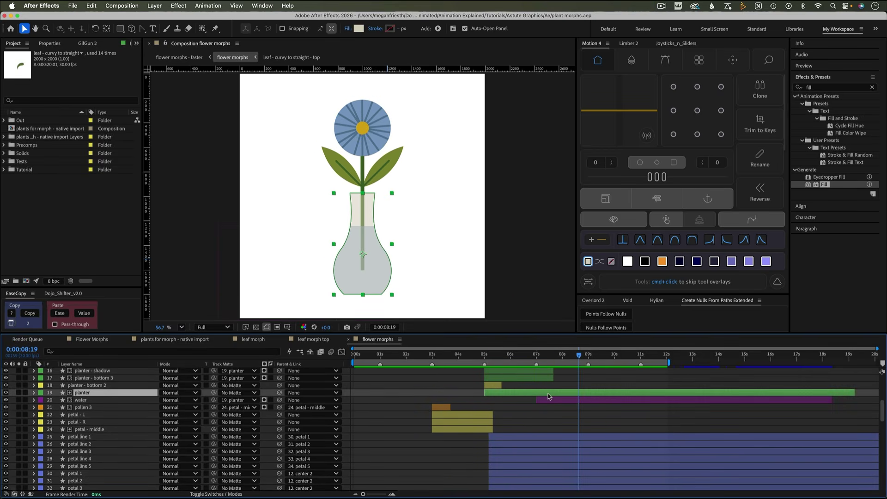
{"action": "key", "text": "u"}
{"action": "left_click", "coordinate": [536, 358]}
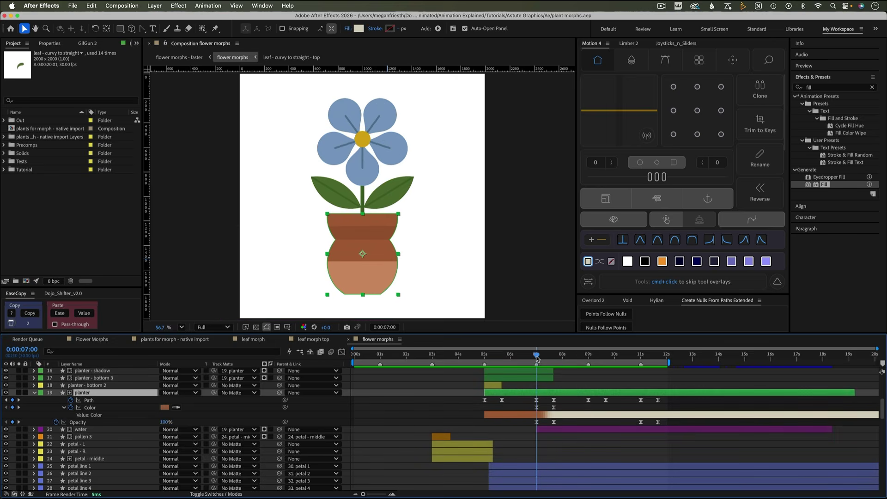
{"action": "left_click_drag", "start_coordinate": [537, 358], "coordinate": [554, 360]}
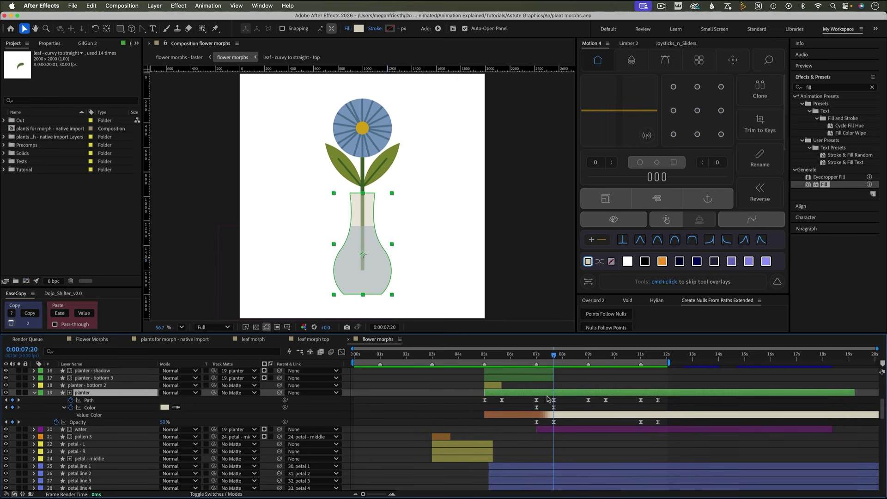
Expand the water layer's contents, inspect its Zig Zag operator, and scrub the morph between 0:00:07:00 and 0:00:07:20.
{"action": "left_click", "coordinate": [544, 430]}
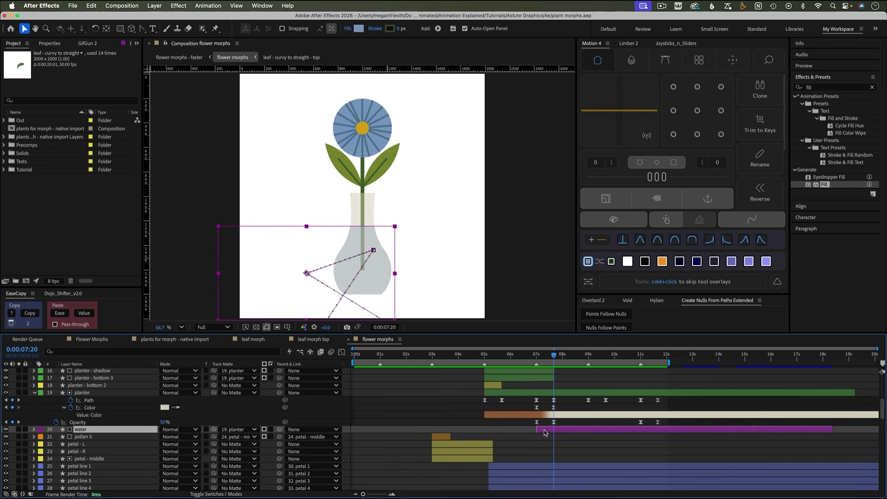
{"action": "left_click", "coordinate": [34, 430]}
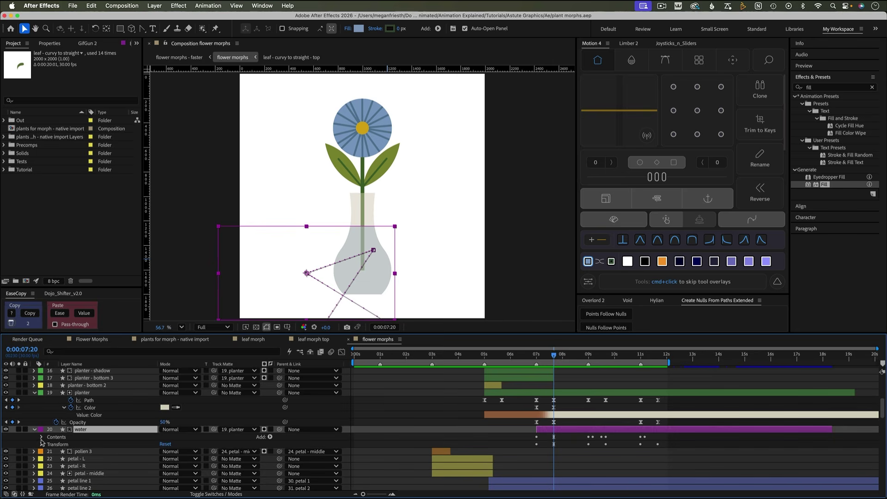
{"action": "left_click", "coordinate": [41, 437]}
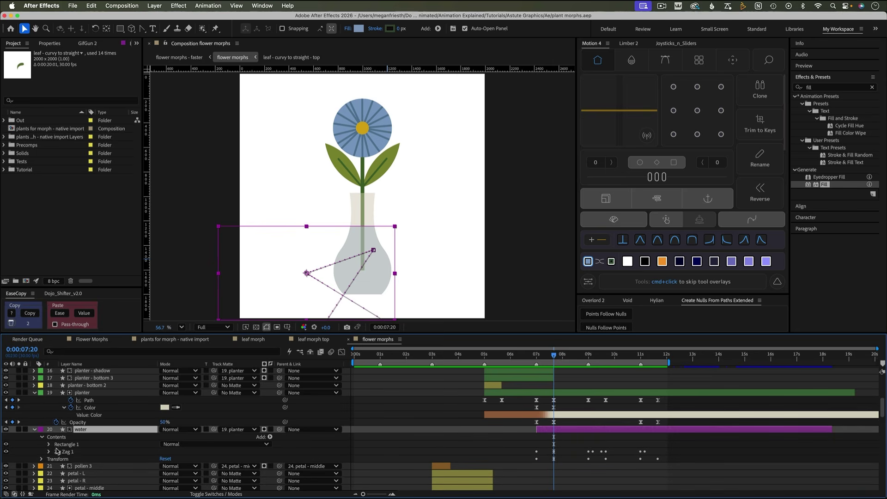
{"action": "left_click", "coordinate": [269, 437]}
{"action": "left_click", "coordinate": [543, 371]}
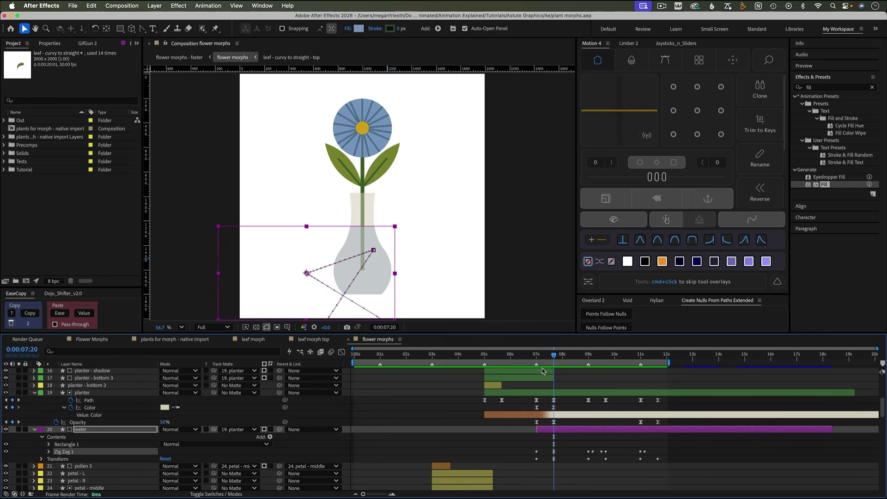
{"action": "left_click_drag", "start_coordinate": [539, 359], "coordinate": [550, 382]}
{"action": "left_click", "coordinate": [549, 381]}
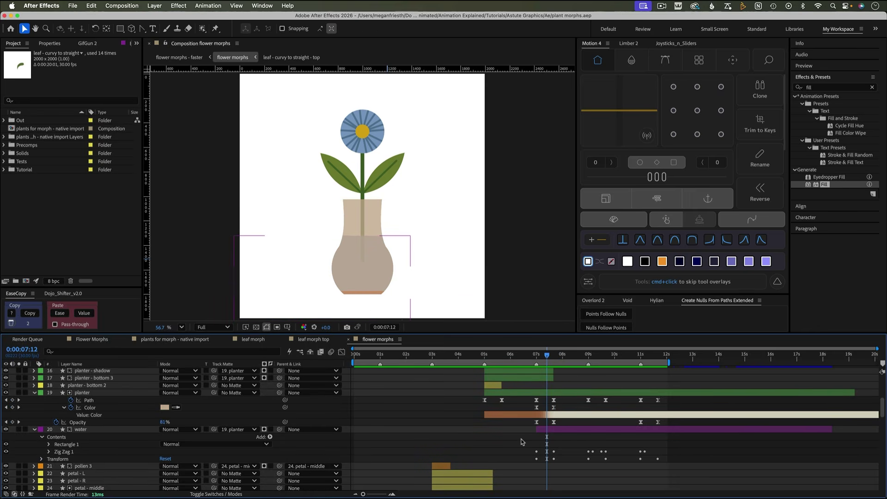
{"action": "left_click_drag", "start_coordinate": [550, 360], "coordinate": [556, 358]}
Scrub the circle petals layer's scale animation from 0:00:07:00 to 0:00:07:23.
{"action": "left_click_drag", "start_coordinate": [537, 355], "coordinate": [554, 356]}
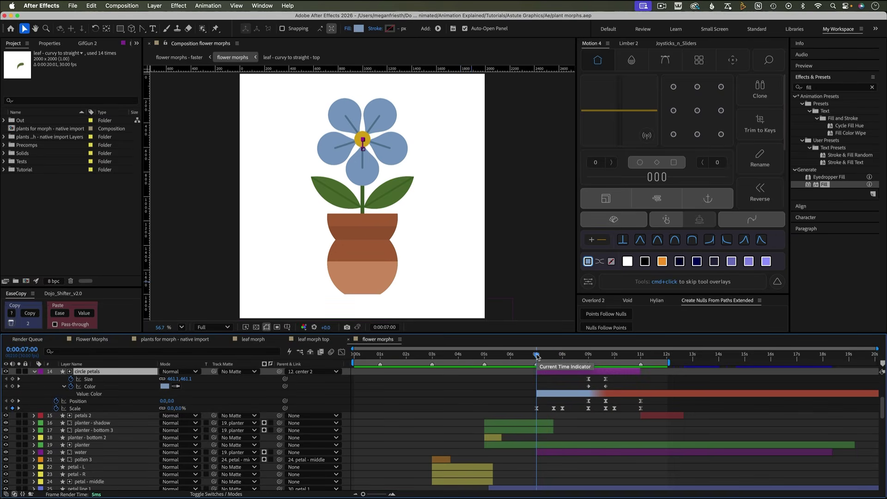
{"action": "left_click_drag", "start_coordinate": [537, 356], "coordinate": [557, 360]}
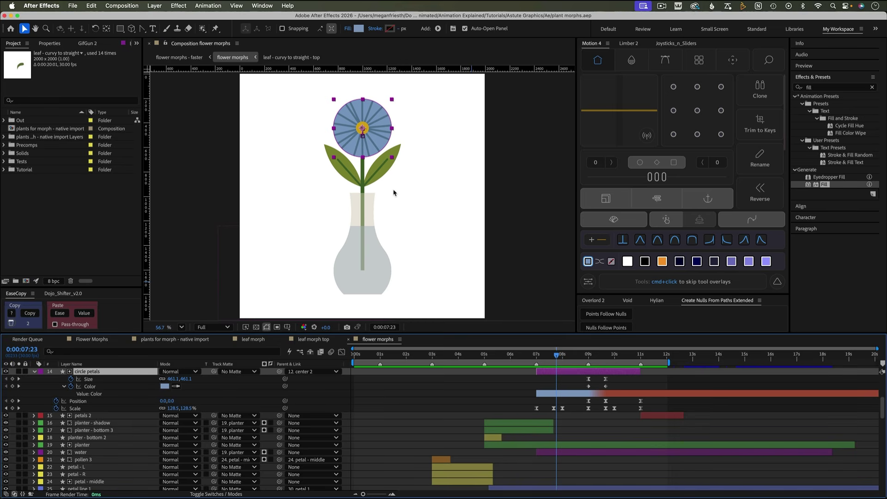
{"action": "left_click", "coordinate": [459, 292]}
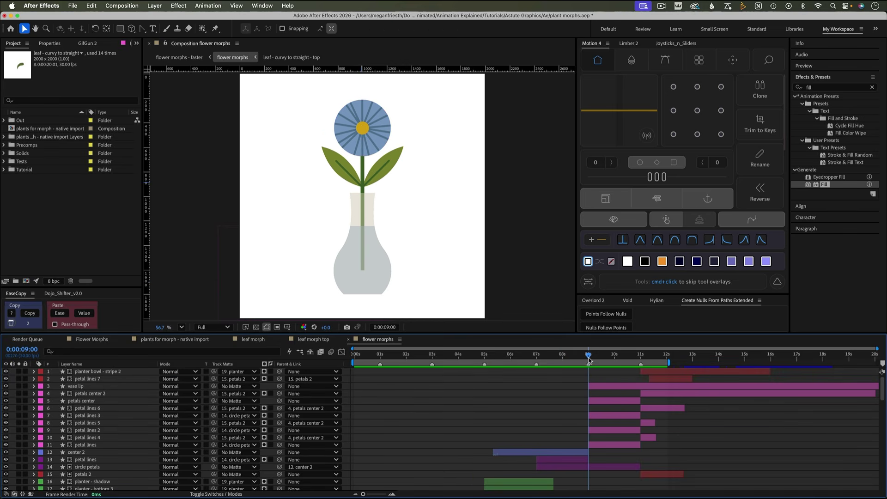
Preview the morph into the rose from 0:00:09:00 to 0:00:09:27 and select the pink petal lines layer.
{"action": "left_click", "coordinate": [588, 358]}
{"action": "left_click_drag", "start_coordinate": [588, 357], "coordinate": [613, 361]}
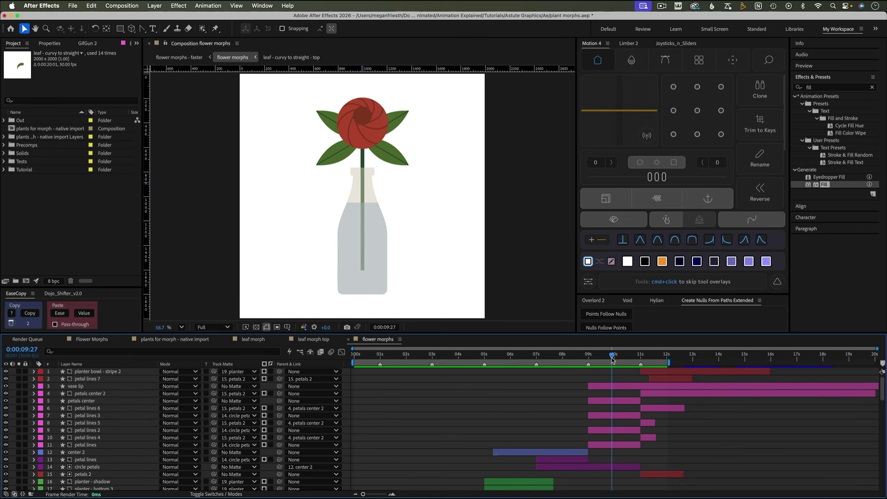
{"action": "left_click", "coordinate": [597, 446]}
{"action": "left_click", "coordinate": [589, 356]}
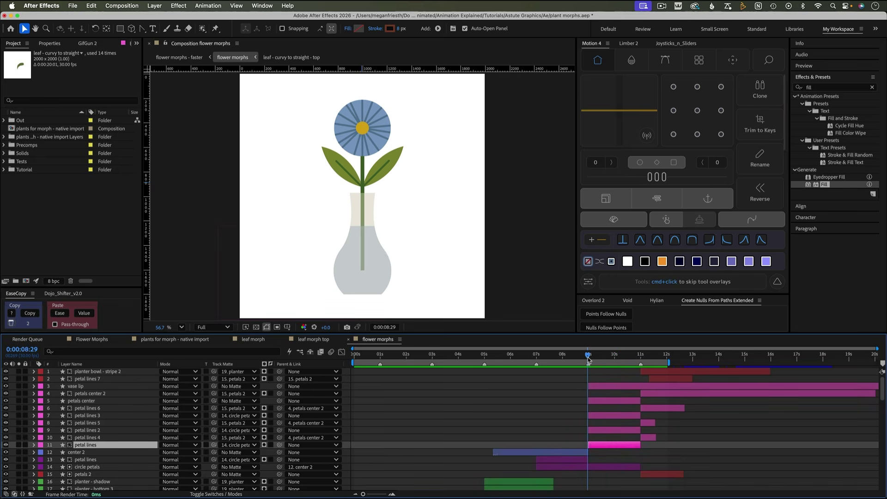
Examine the pink petal lines layer's path, color, stroke width and rotation keyframes while scrubbing from 0:00:09:00 to 0:00:09:22.
{"action": "left_click_drag", "start_coordinate": [588, 359], "coordinate": [604, 358]}
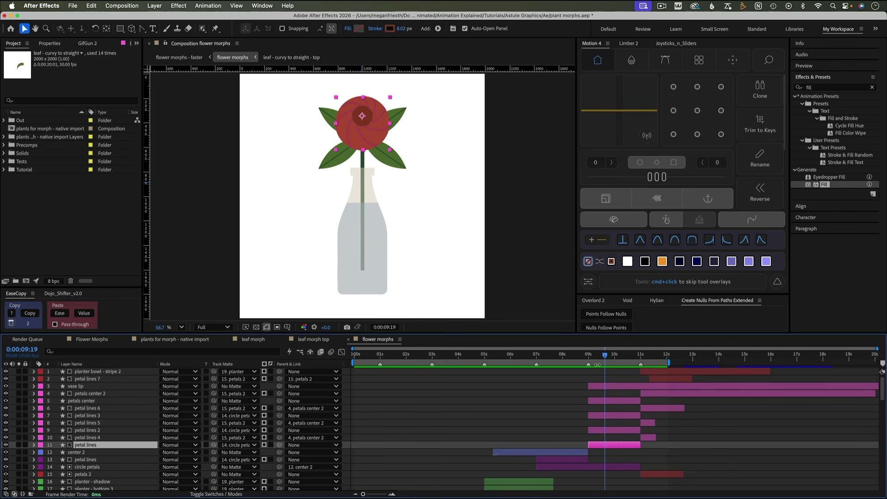
{"action": "mouse_move", "coordinate": [605, 358]}
{"action": "left_mouse_down"}
{"action": "mouse_move", "coordinate": [594, 360]}
{"action": "mouse_move", "coordinate": [609, 358]}
{"action": "left_mouse_up"}
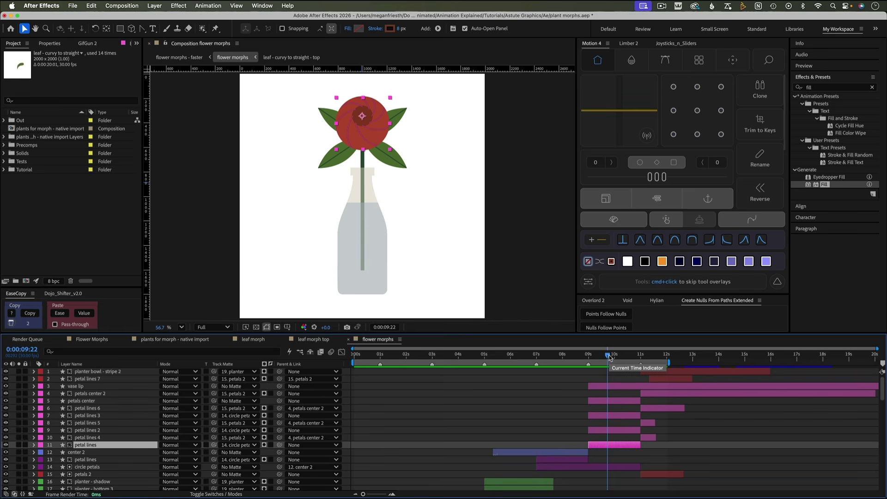
{"action": "key", "text": "u"}
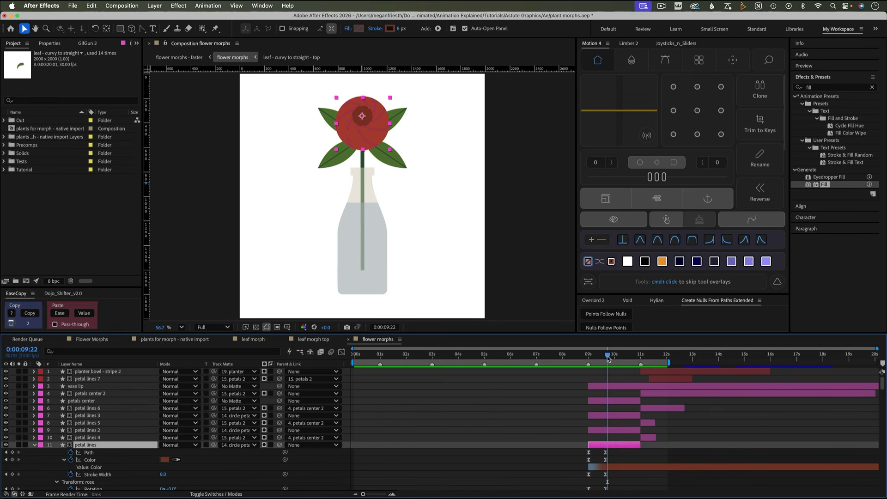
{"action": "mouse_move", "coordinate": [608, 358]}
{"action": "left_mouse_down"}
{"action": "mouse_move", "coordinate": [589, 359]}
{"action": "mouse_move", "coordinate": [607, 360]}
{"action": "left_mouse_up"}
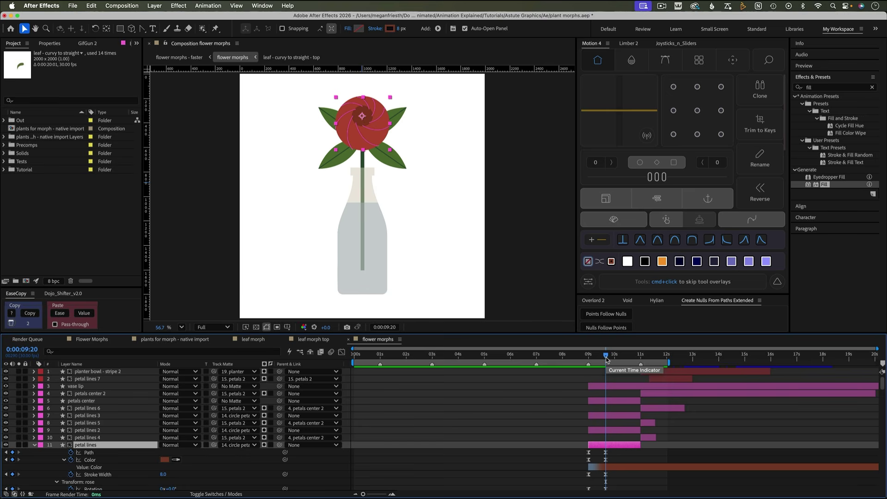
{"action": "left_click", "coordinate": [572, 380]}
{"action": "key", "text": "u"}
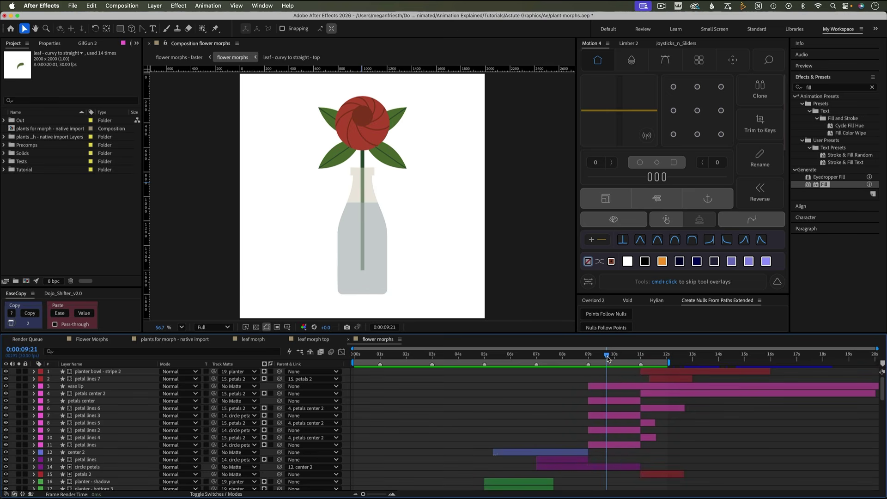
Scrub past 0:00:11:00 into the final morph, and play the flower morphs composition from the start.
{"action": "left_click_drag", "start_coordinate": [606, 356], "coordinate": [657, 363]}
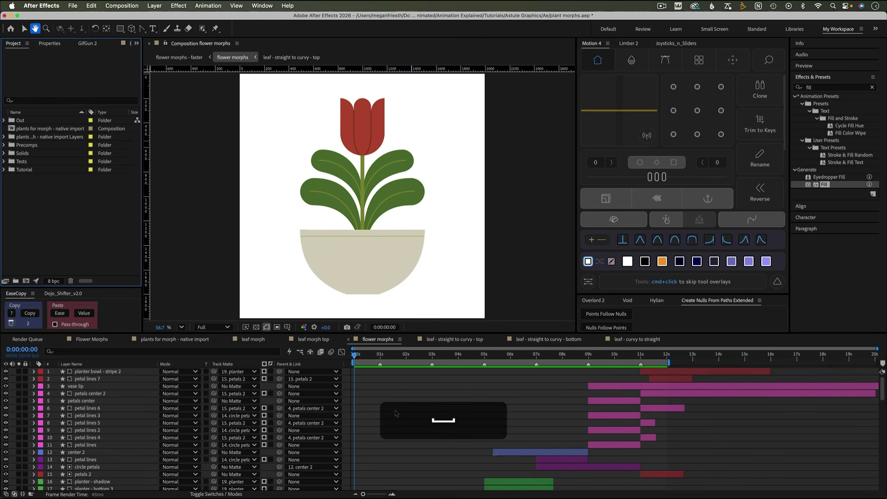
{"action": "key", "text": "space"}
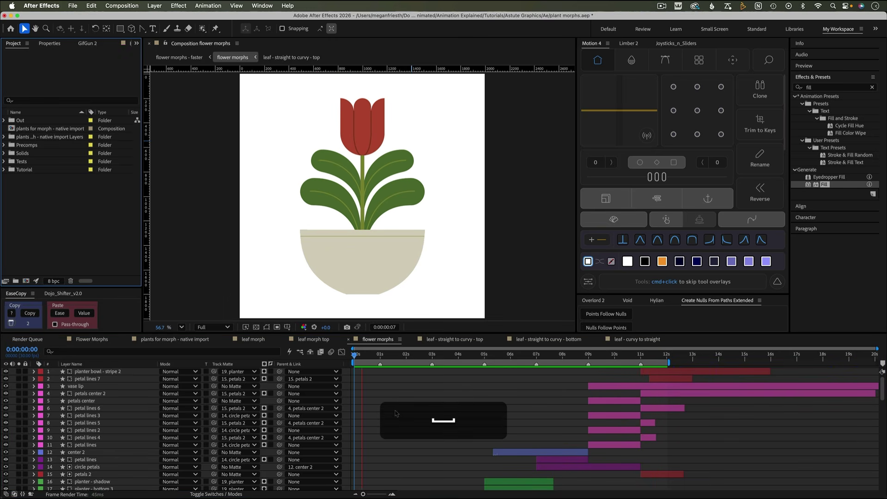